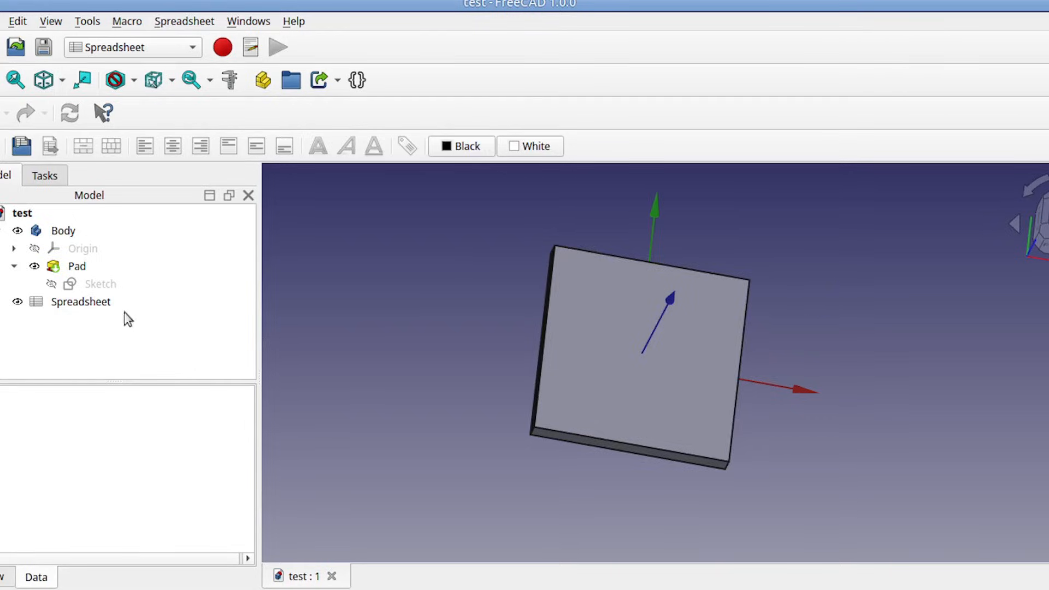
Step: Open the spreadsheet and tile its window side by side with the 3D view
{"action": "double_click", "coordinate": [82, 303]}
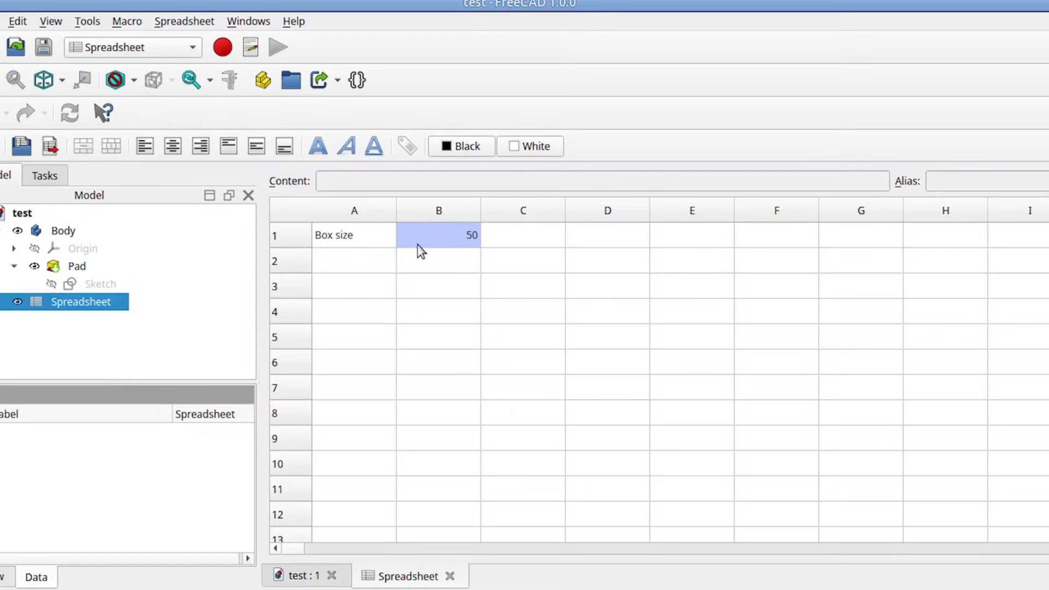
{"action": "left_click", "coordinate": [248, 20]}
{"action": "left_click", "coordinate": [255, 86]}
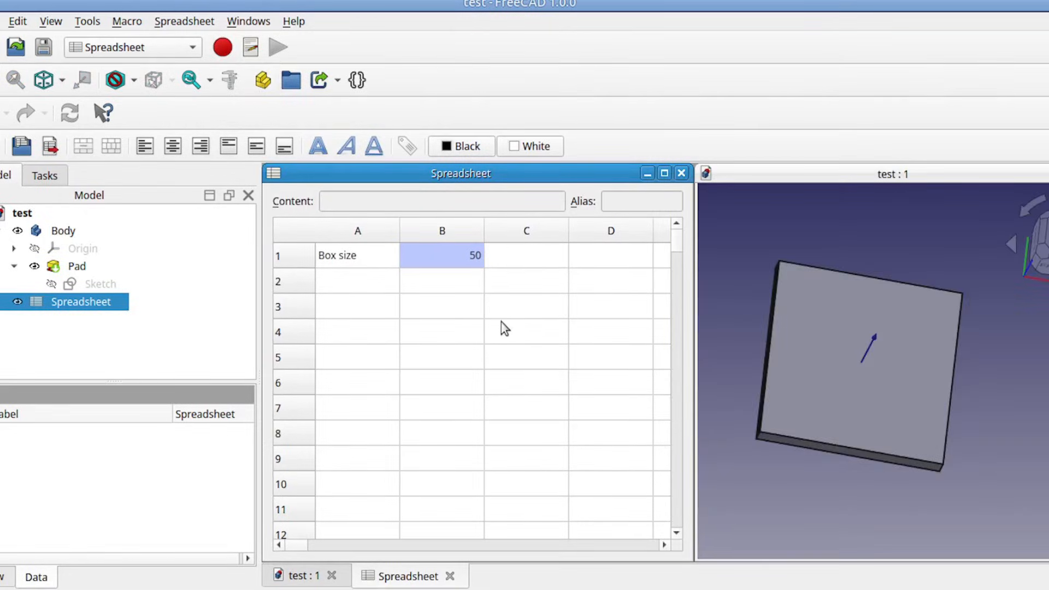
Step: Set the Box size value in cell B1 to 100 and inspect the resized plate
{"action": "double_click", "coordinate": [465, 257]}
{"action": "type", "text": "100"}
{"action": "key", "text": "Return"}
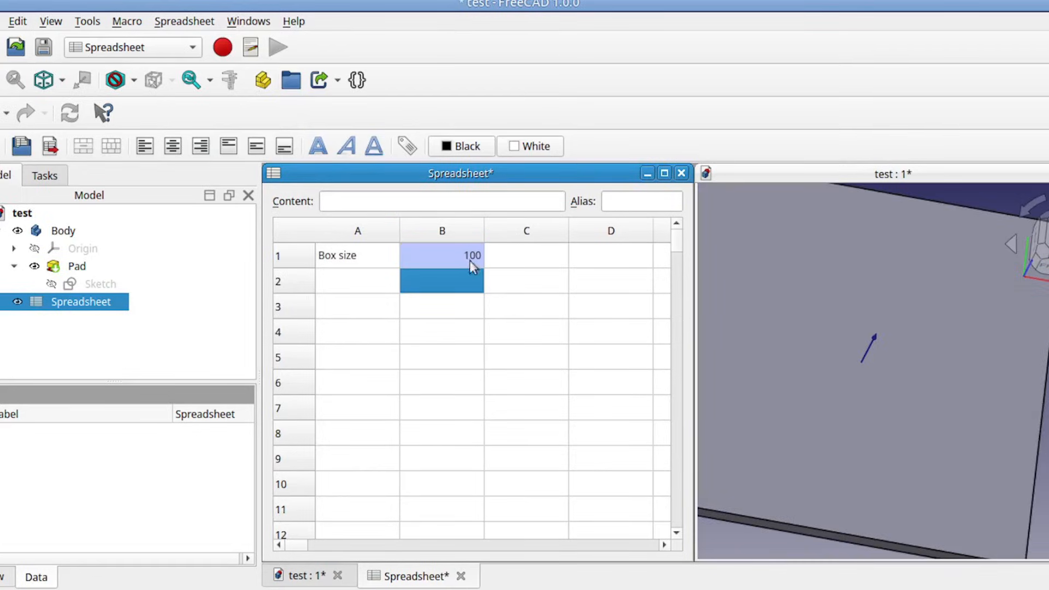
{"action": "scroll", "coordinate": [836, 368], "scroll_direction": "down", "scroll_amount": 4}
{"action": "middle_click_drag", "start_coordinate": [864, 376], "coordinate": [908, 391]}
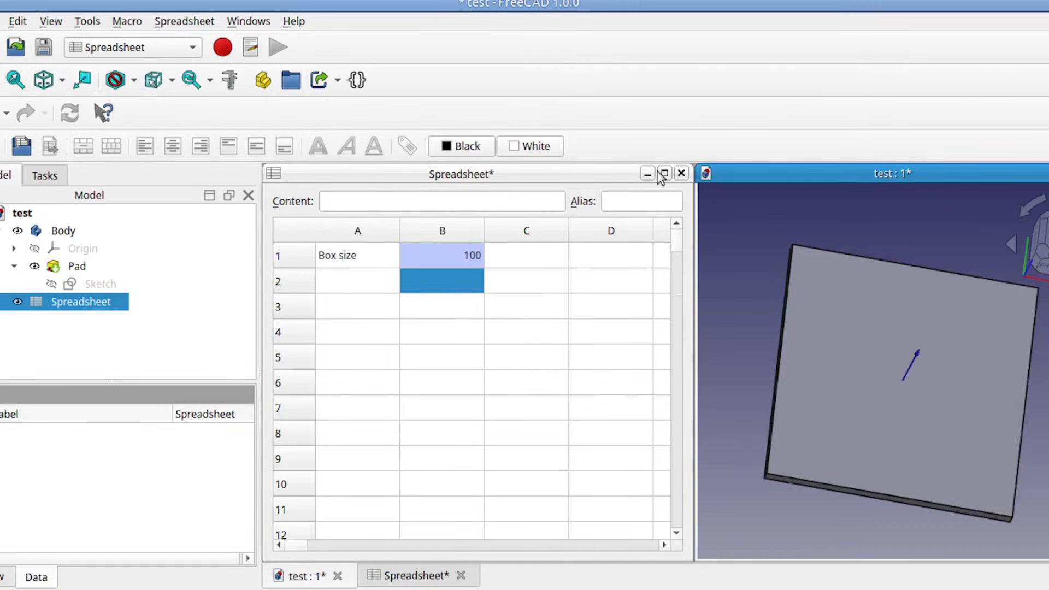
Step: Close the spreadsheet with the 3D view at full size, and start a Part Design sketch on the plate's top face
{"action": "left_click", "coordinate": [680, 173]}
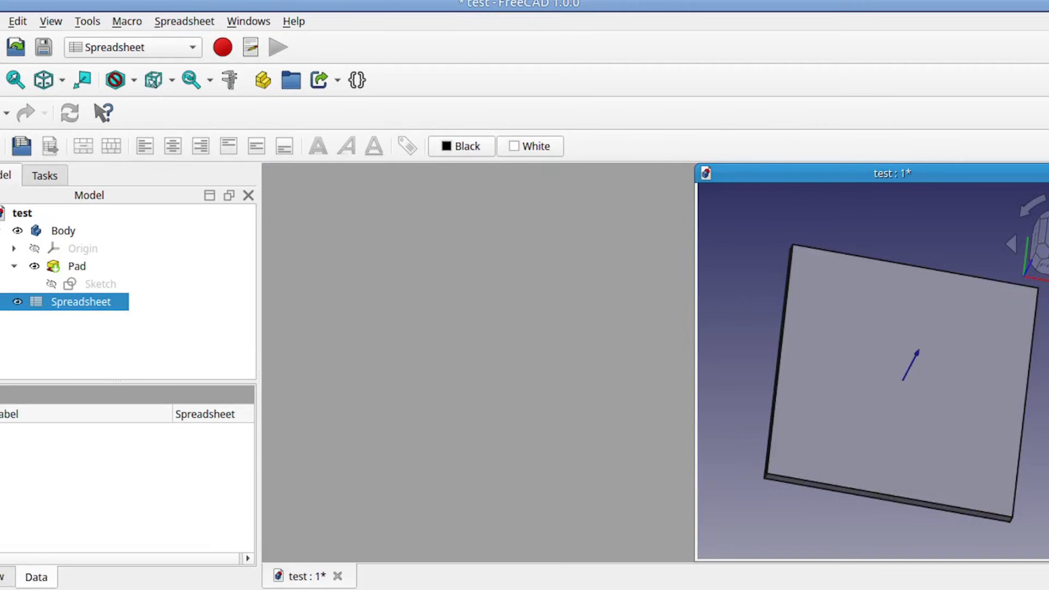
{"action": "left_click", "coordinate": [1048, 173]}
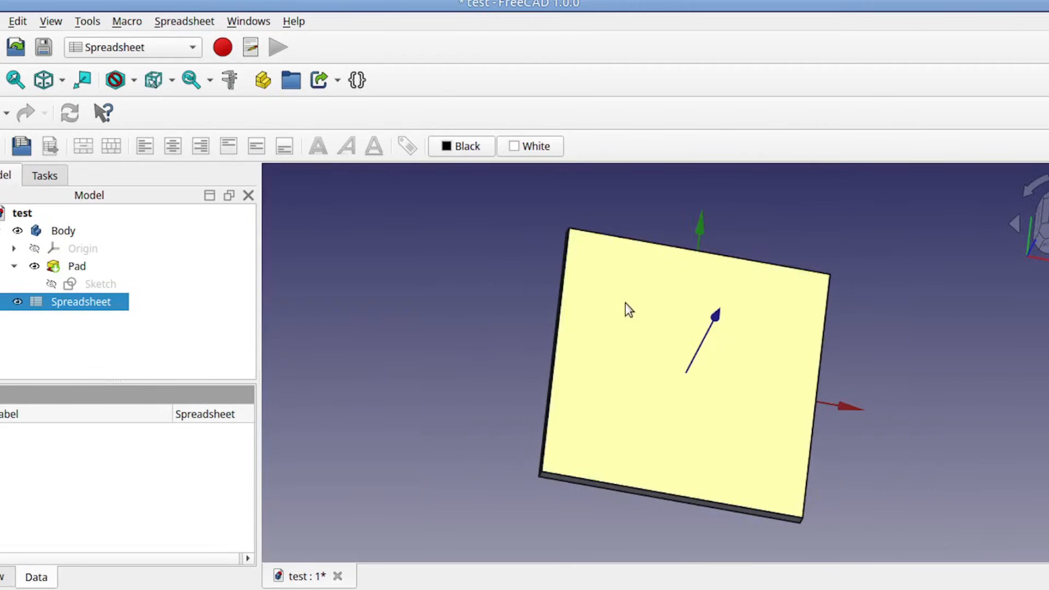
{"action": "left_click", "coordinate": [628, 309]}
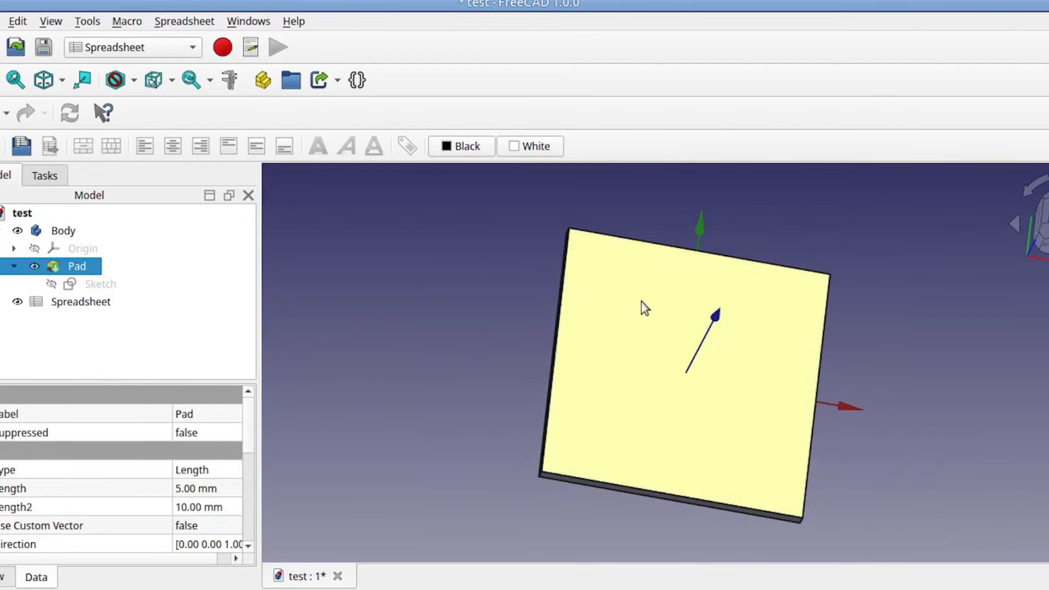
{"action": "left_click", "coordinate": [192, 47]}
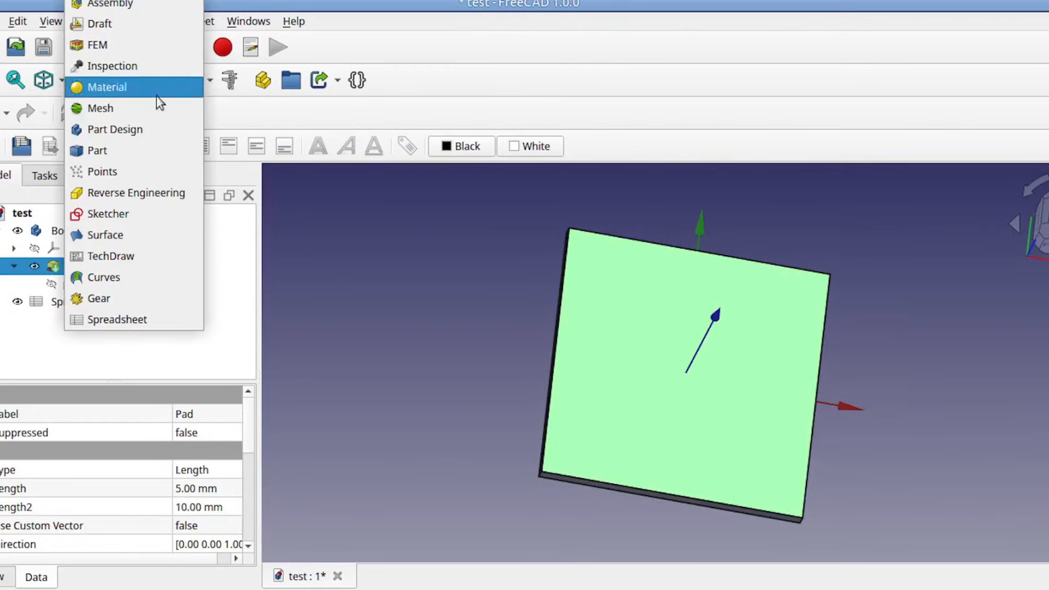
{"action": "left_click", "coordinate": [143, 125]}
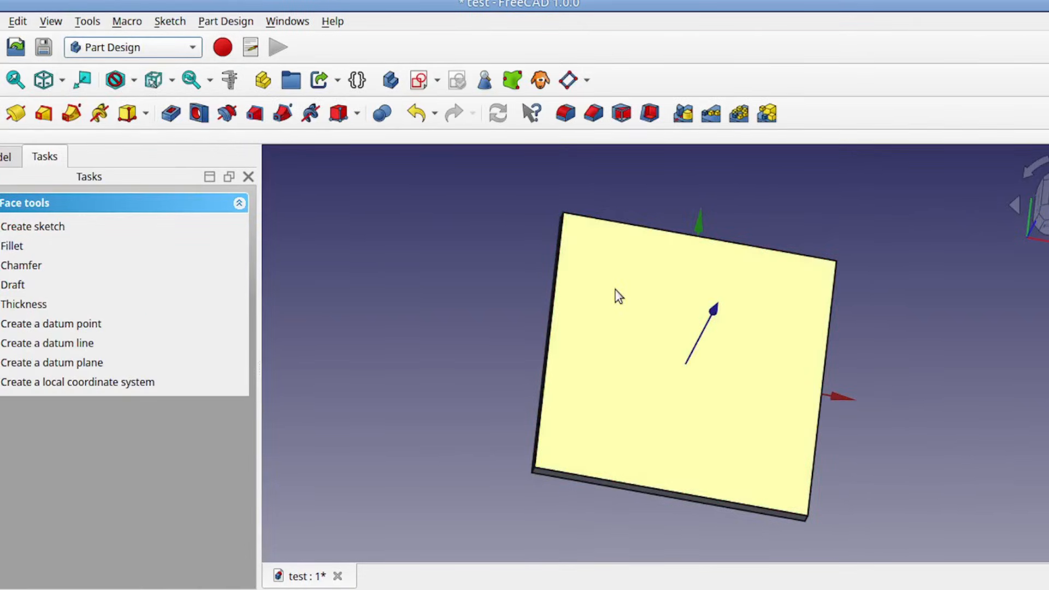
{"action": "left_click", "coordinate": [418, 82]}
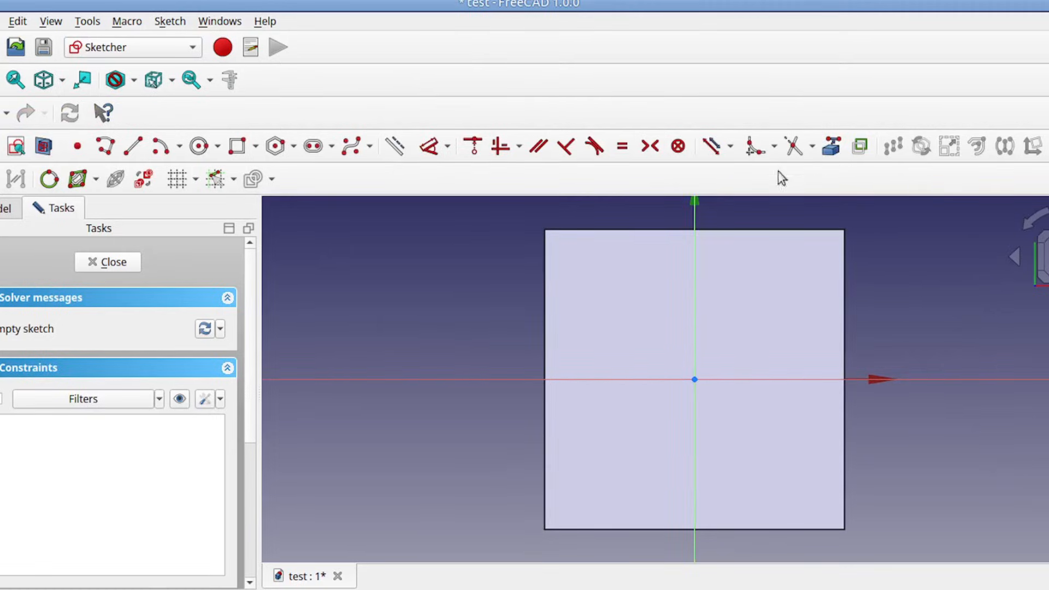
Step: Link the four corner points of the plate's top face into the sketch as external geometry
{"action": "left_click", "coordinate": [828, 146]}
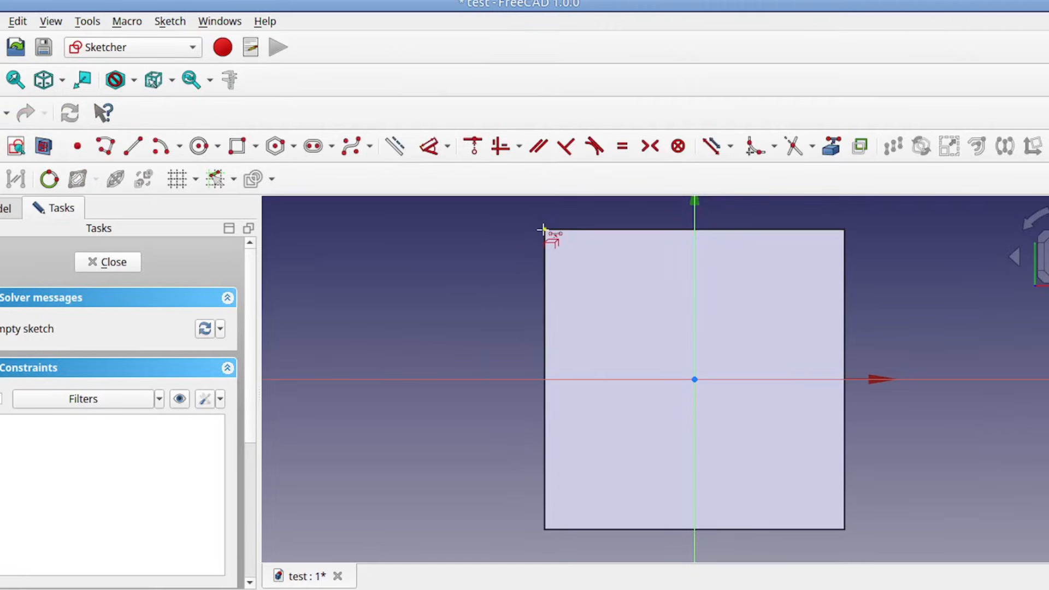
{"action": "left_click", "coordinate": [543, 229]}
{"action": "left_click", "coordinate": [843, 229]}
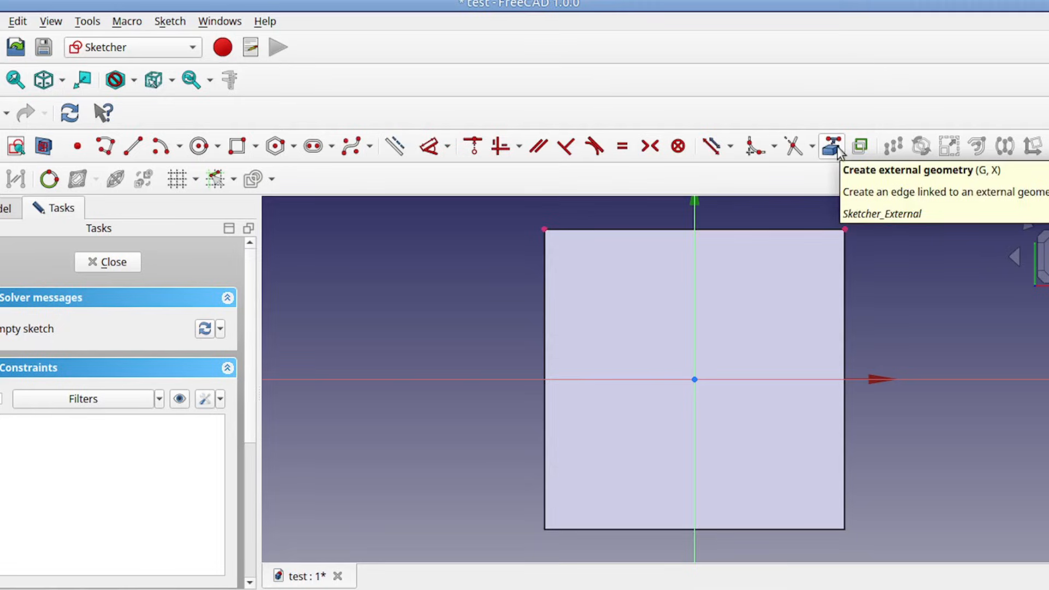
{"action": "left_click", "coordinate": [845, 530]}
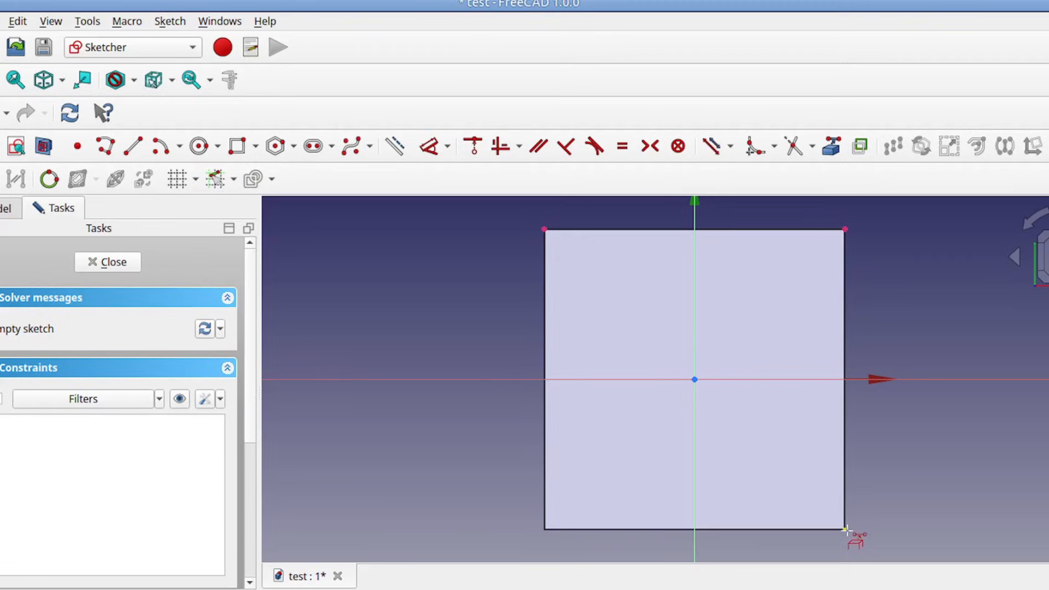
{"action": "left_click", "coordinate": [544, 528]}
Step: Draw four rectangles about 16 mm across, each starting at a referenced plate corner and extending inward
{"action": "left_click", "coordinate": [237, 147]}
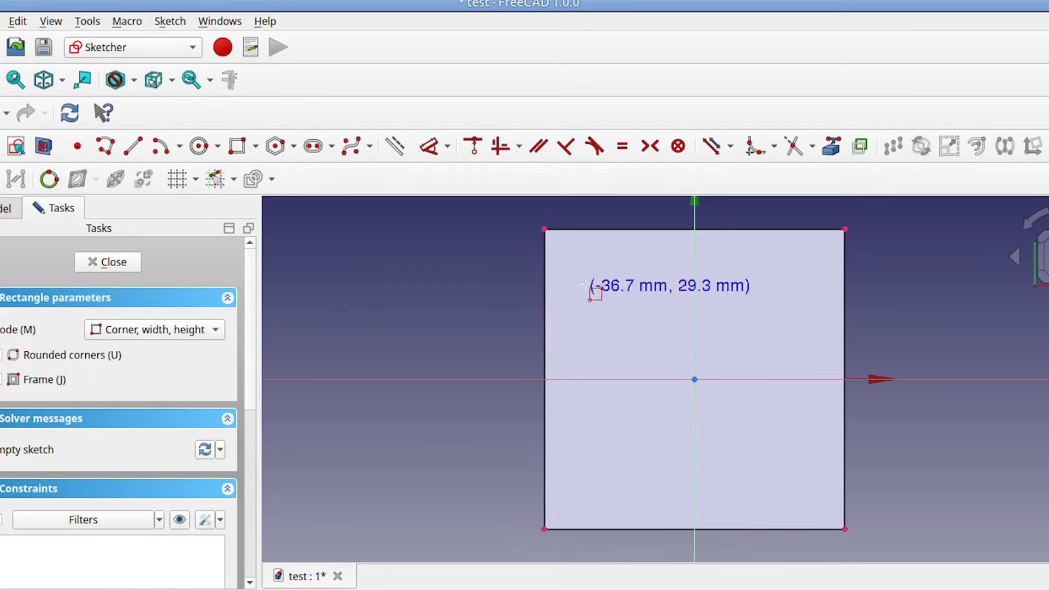
{"action": "left_click", "coordinate": [543, 230]}
{"action": "left_click", "coordinate": [593, 287]}
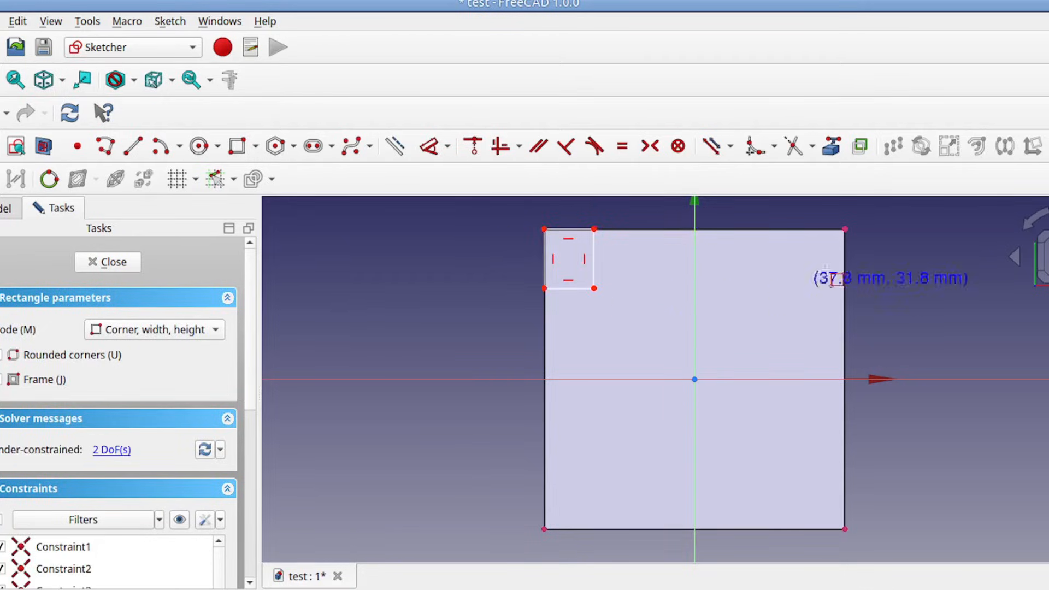
{"action": "left_click", "coordinate": [844, 230]}
{"action": "left_click", "coordinate": [794, 278]}
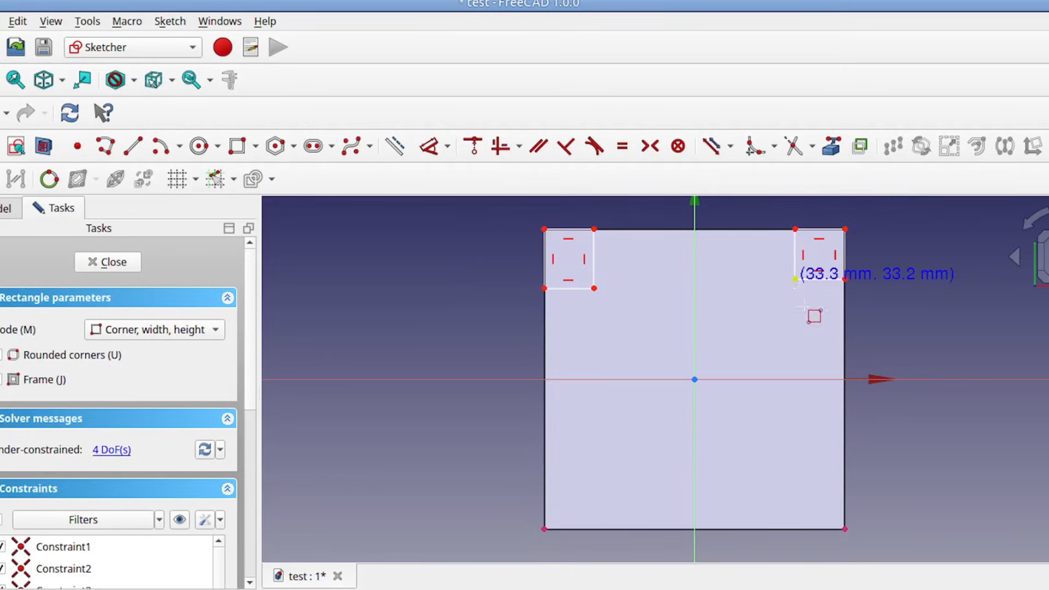
{"action": "left_click", "coordinate": [845, 528]}
{"action": "left_click", "coordinate": [794, 476]}
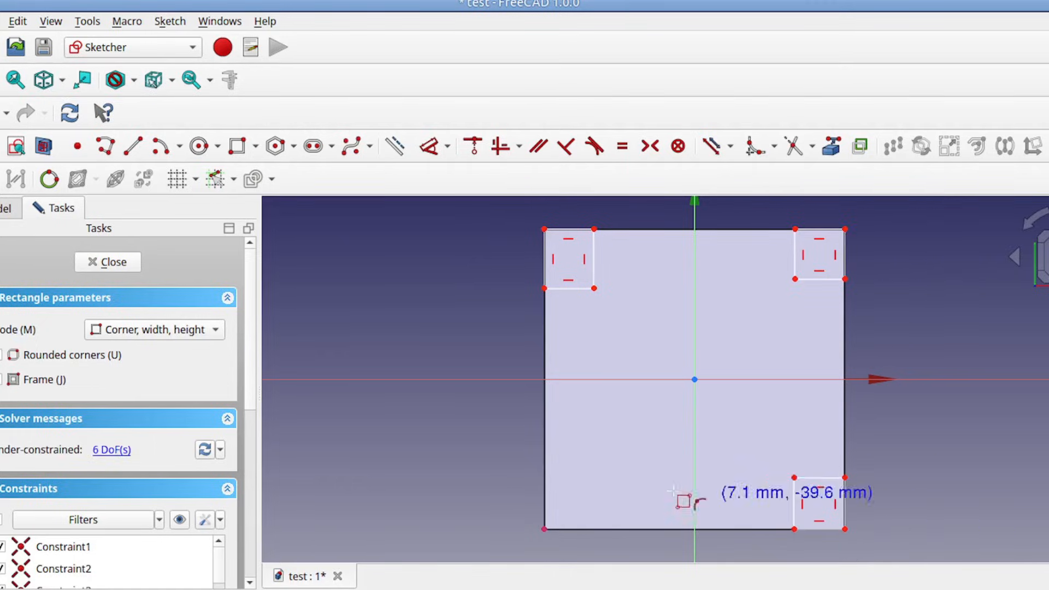
{"action": "left_click", "coordinate": [544, 528]}
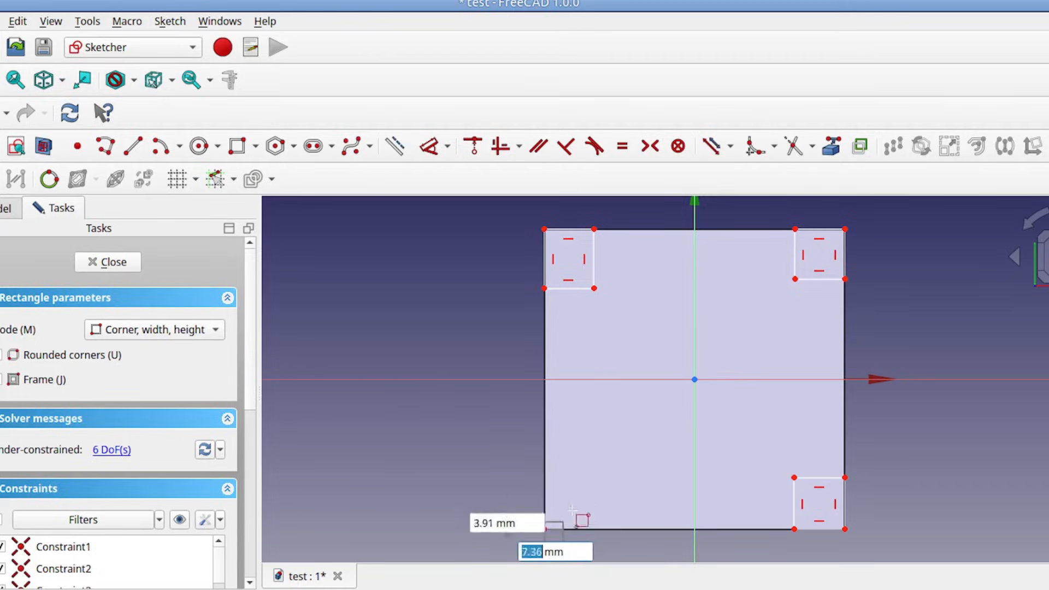
{"action": "left_click", "coordinate": [591, 483]}
{"action": "right_click", "coordinate": [472, 345]}
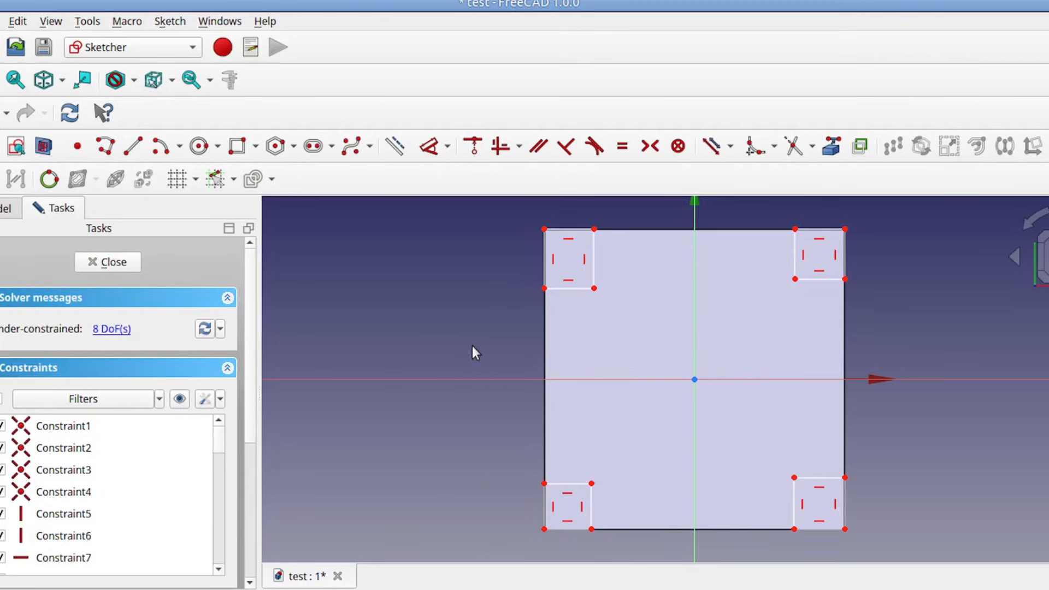
Step: Constrain the outer horizontal and vertical edges of all four corner rectangles to equal length
{"action": "scroll", "coordinate": [451, 254], "scroll_direction": "up", "scroll_amount": 1}
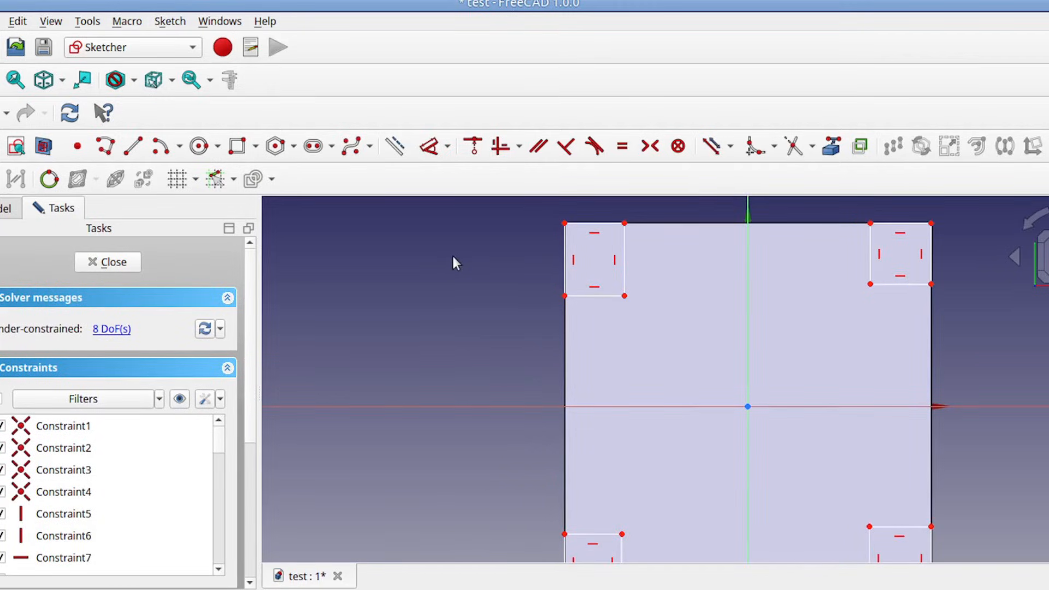
{"action": "left_click", "coordinate": [566, 259]}
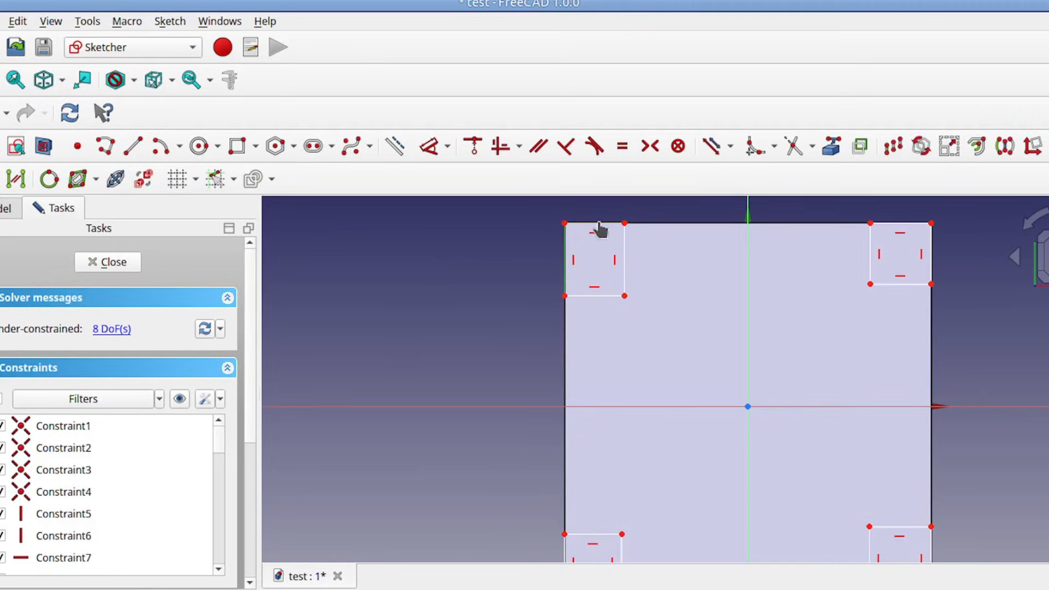
{"action": "left_click", "coordinate": [900, 223]}
{"action": "middle_click_drag", "start_coordinate": [969, 461], "coordinate": [894, 337]}
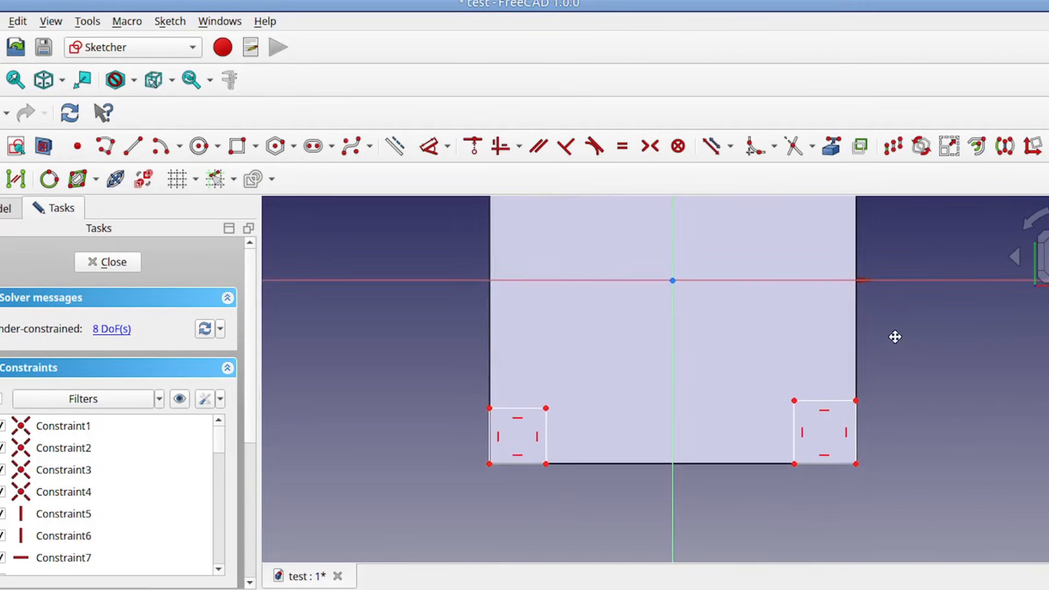
{"action": "left_click", "coordinate": [856, 434]}
{"action": "left_click", "coordinate": [487, 424]}
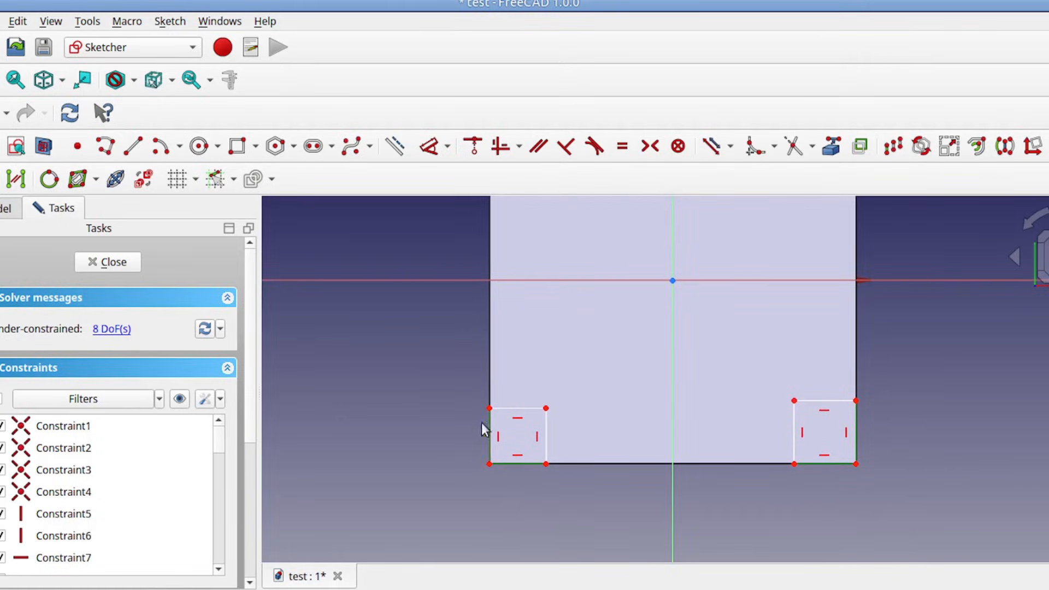
{"action": "left_click", "coordinate": [627, 150]}
{"action": "middle_click_drag", "start_coordinate": [695, 302], "coordinate": [761, 418]}
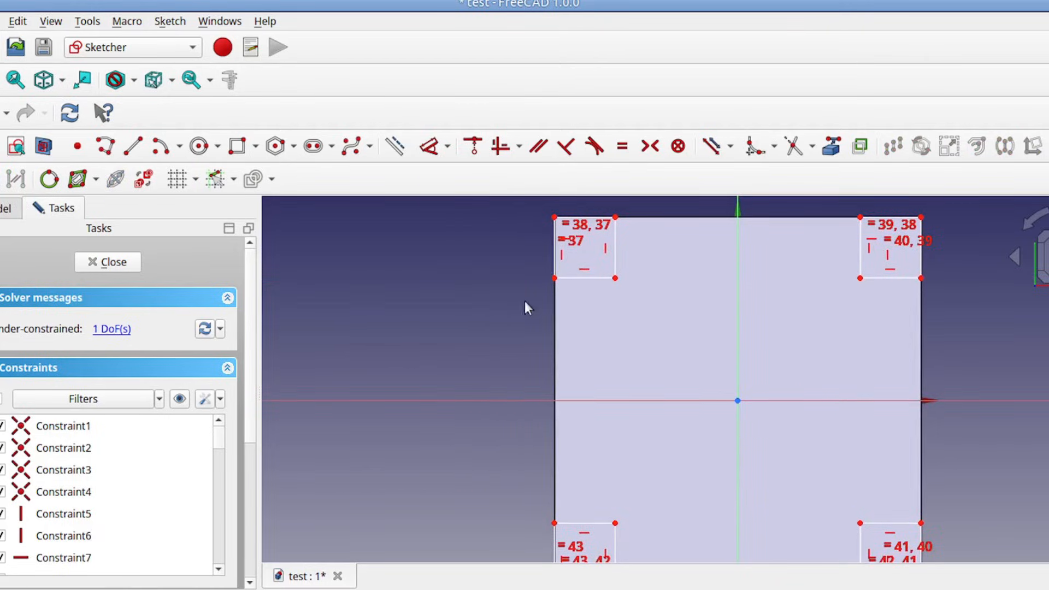
Step: Constrain the vertical length of the upper-left rectangle's outer edge to 10 mm
{"action": "left_click", "coordinate": [554, 254]}
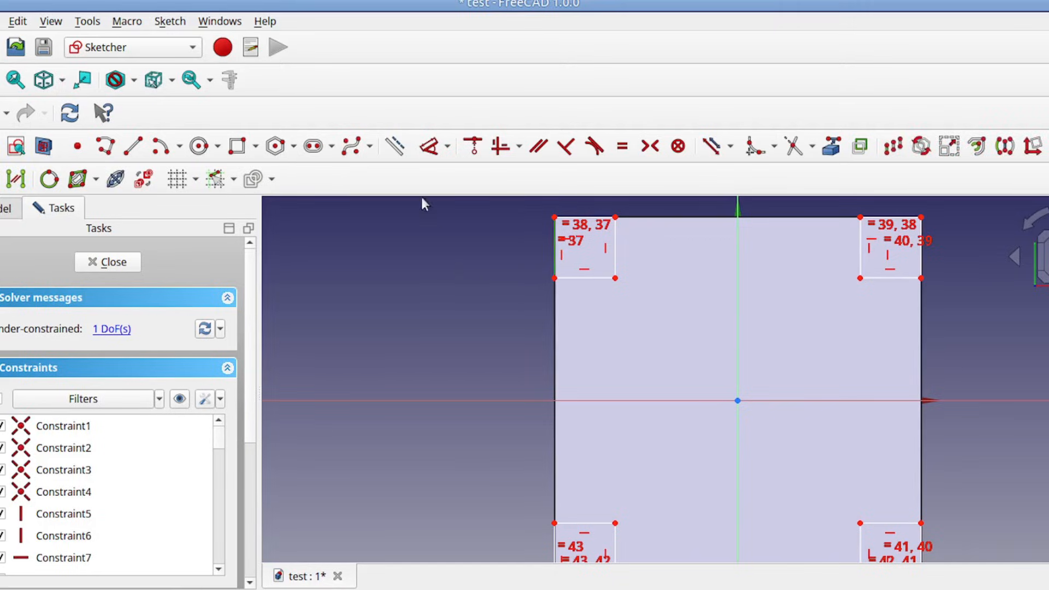
{"action": "left_click", "coordinate": [447, 147]}
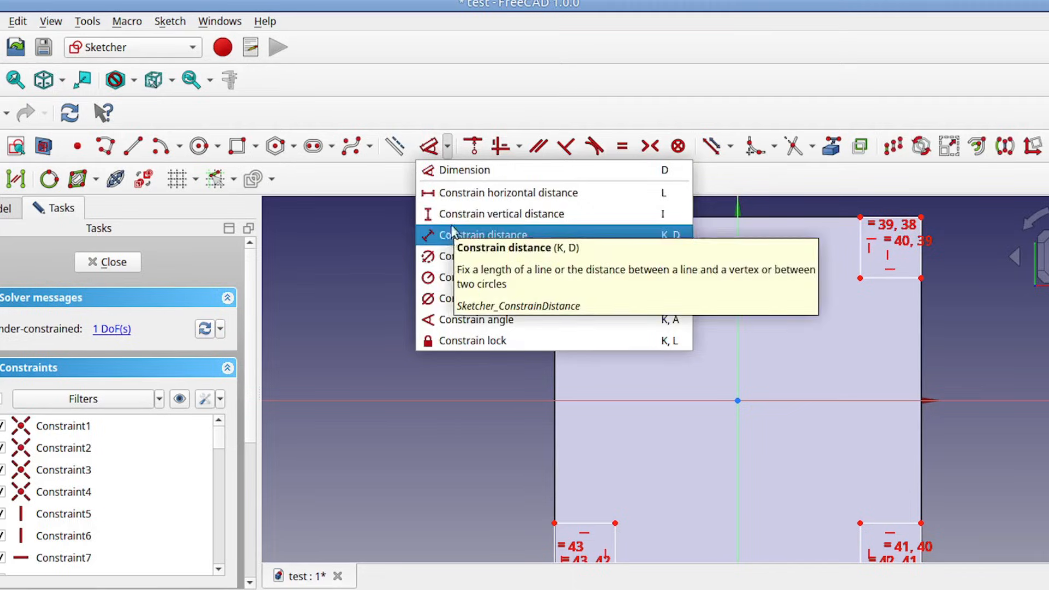
{"action": "left_click", "coordinate": [454, 218]}
{"action": "type", "text": "10"}
{"action": "left_click", "coordinate": [650, 334]}
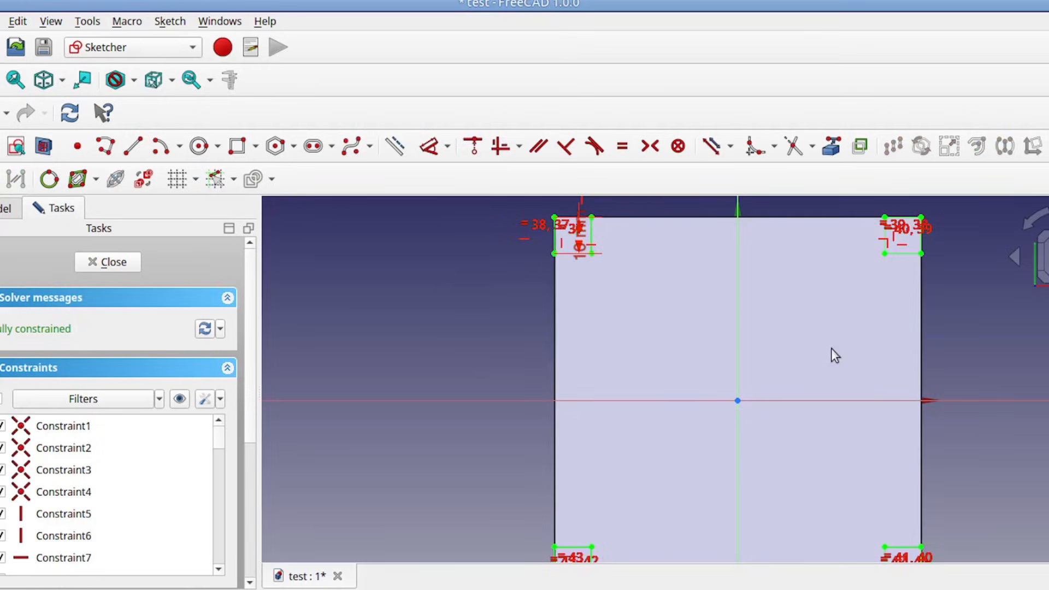
{"action": "scroll", "coordinate": [821, 345], "scroll_direction": "down", "scroll_amount": 1}
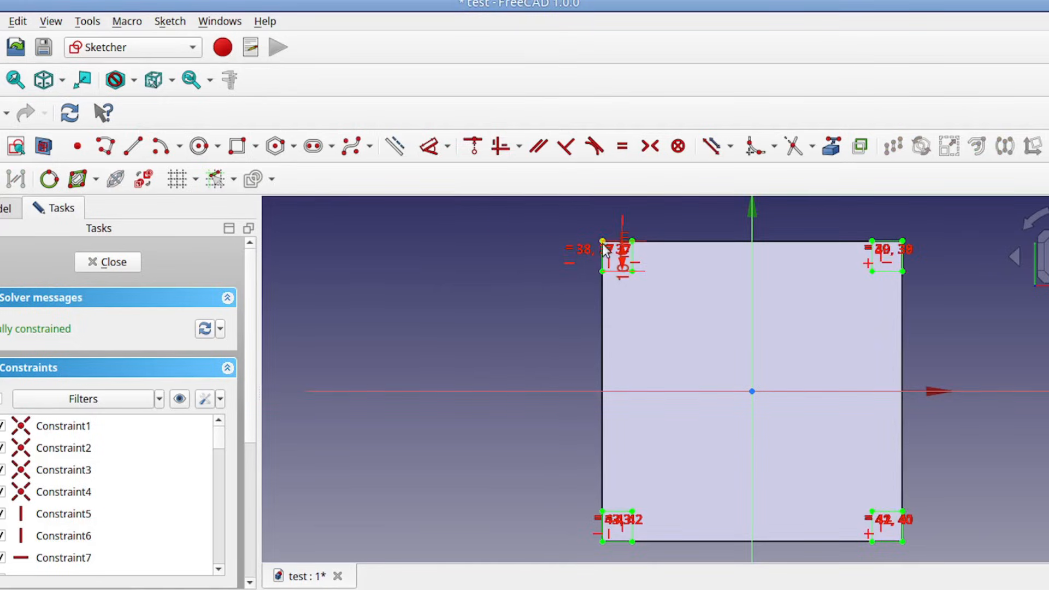
Step: Close the sketch and pad the four corner squares by 10 mm
{"action": "left_click", "coordinate": [109, 262]}
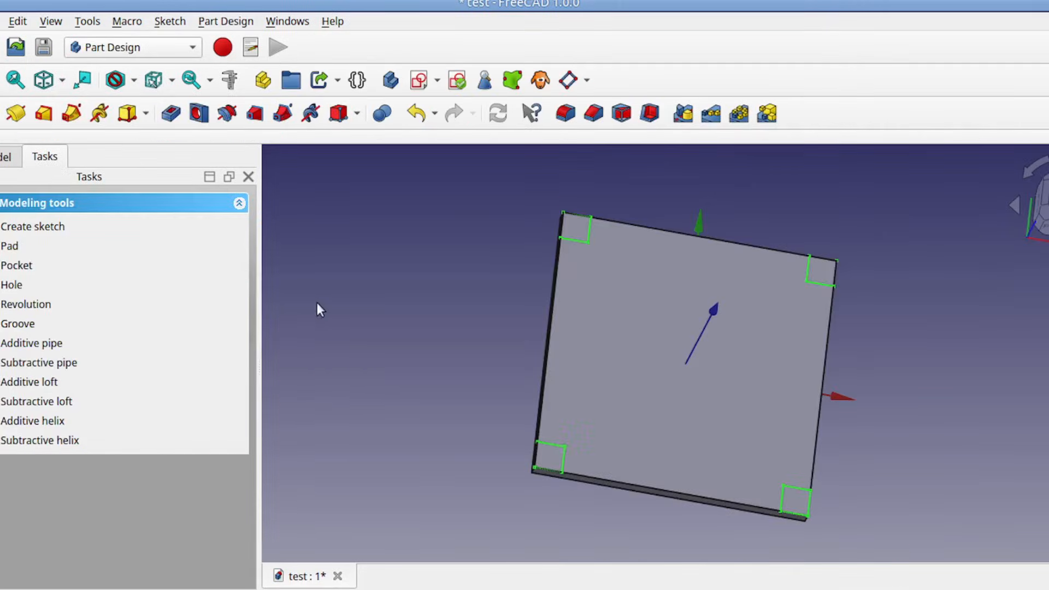
{"action": "left_click", "coordinate": [15, 113]}
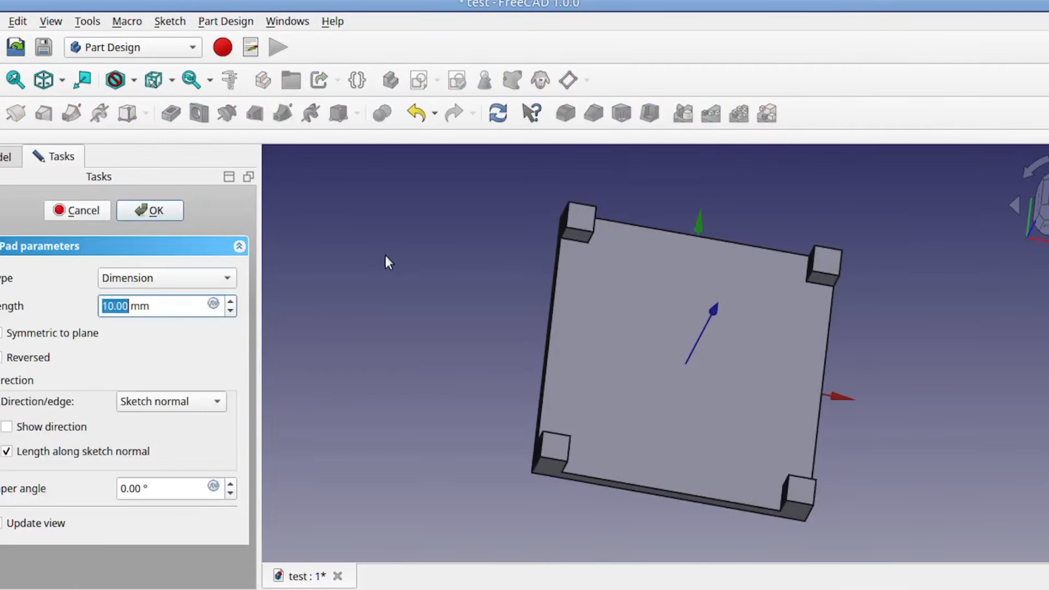
{"action": "left_click", "coordinate": [138, 214]}
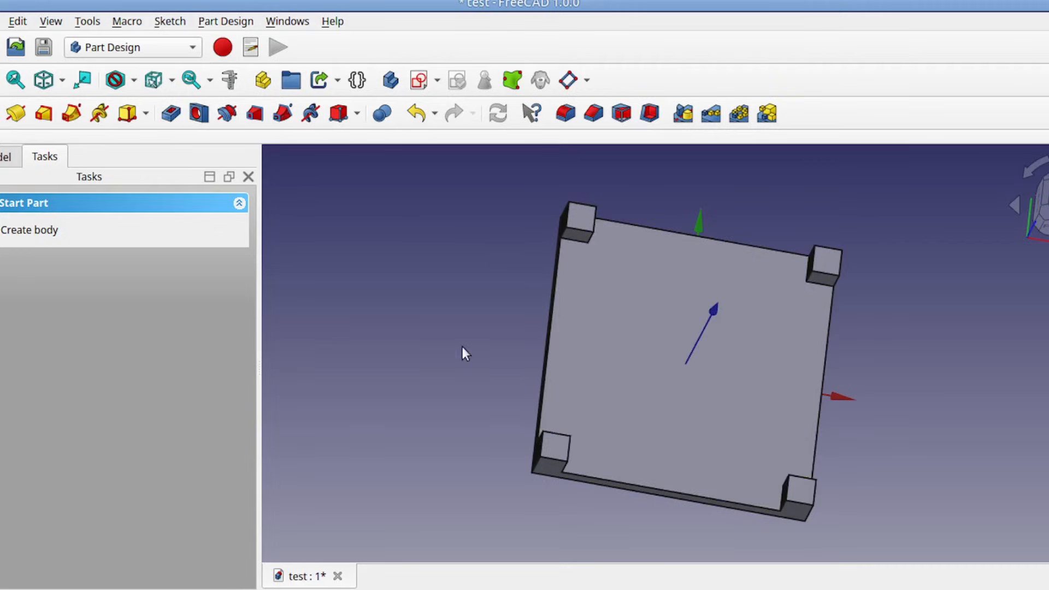
Step: Reopen the spreadsheet from the model tree and tile it beside the plate with its four corner posts
{"action": "left_click", "coordinate": [5, 160]}
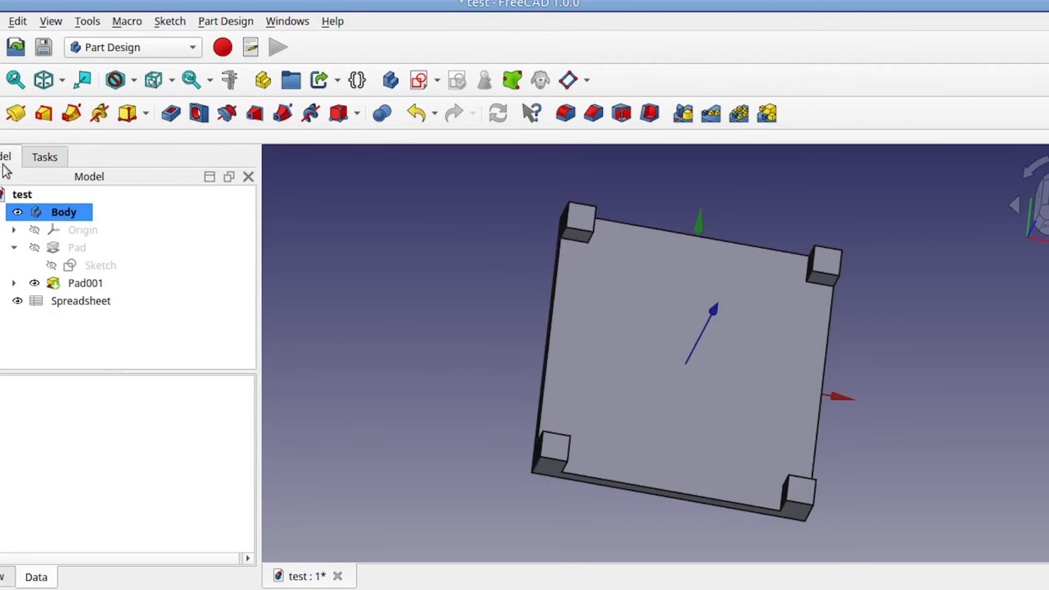
{"action": "double_click", "coordinate": [68, 301]}
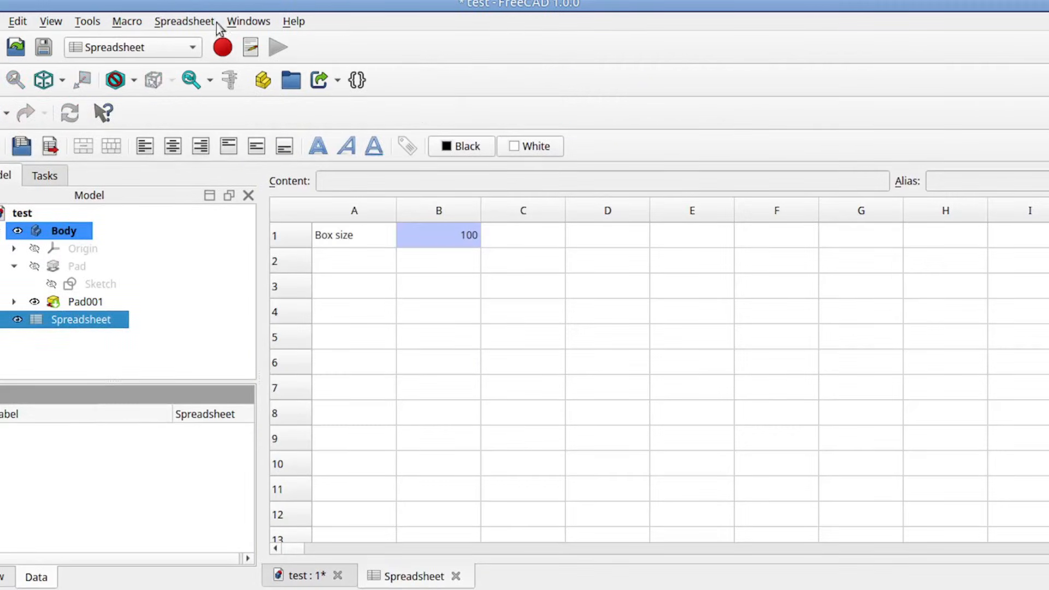
{"action": "left_click", "coordinate": [249, 21]}
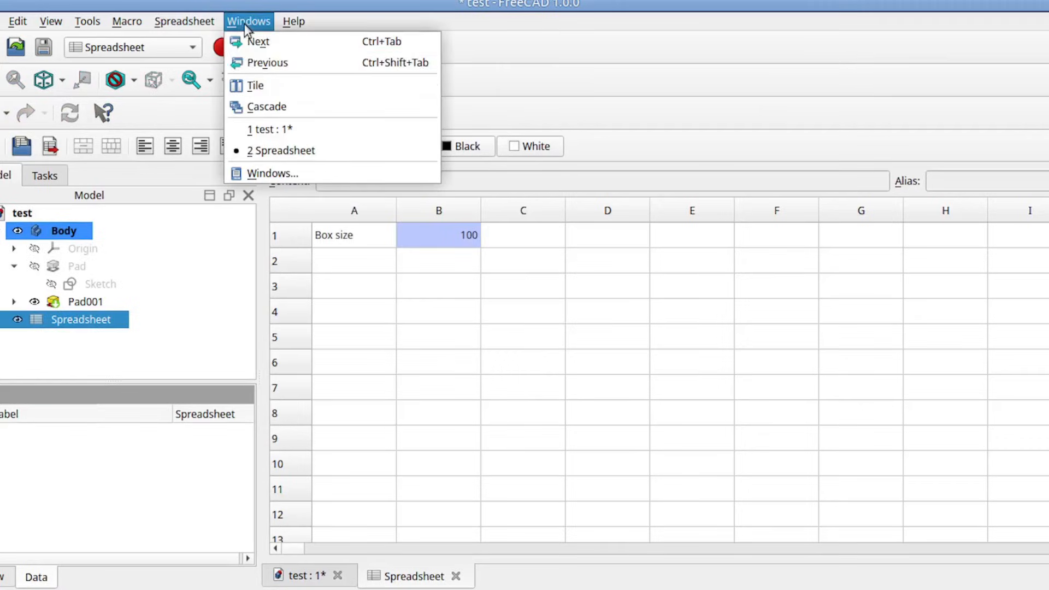
{"action": "left_click", "coordinate": [248, 82]}
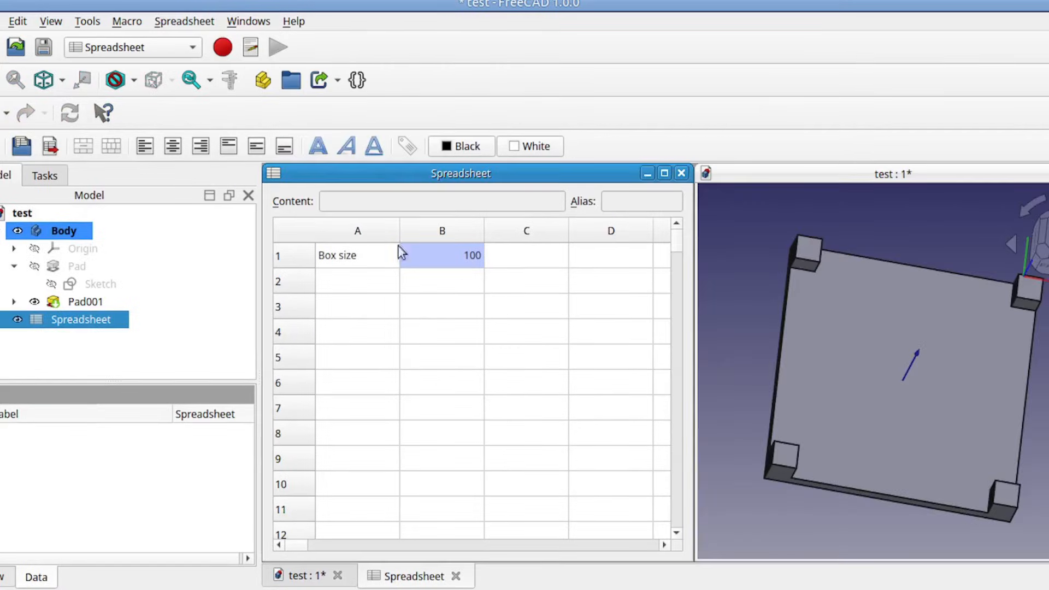
Step: Set the box size in cell B1 to 120 to test how the plate and corner posts follow
{"action": "double_click", "coordinate": [462, 266]}
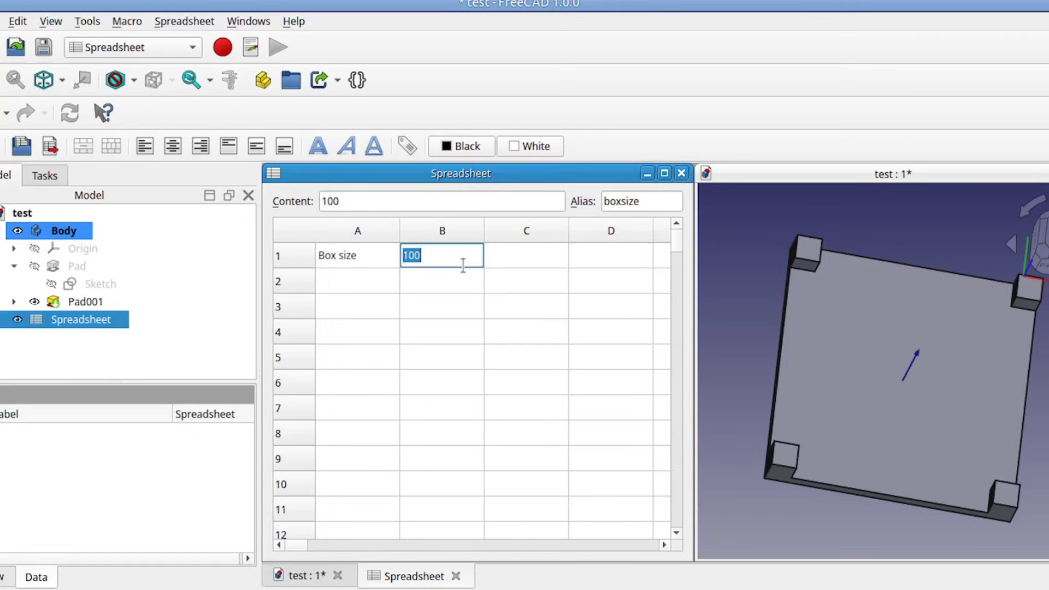
{"action": "type", "text": "120"}
{"action": "key", "text": "Return"}
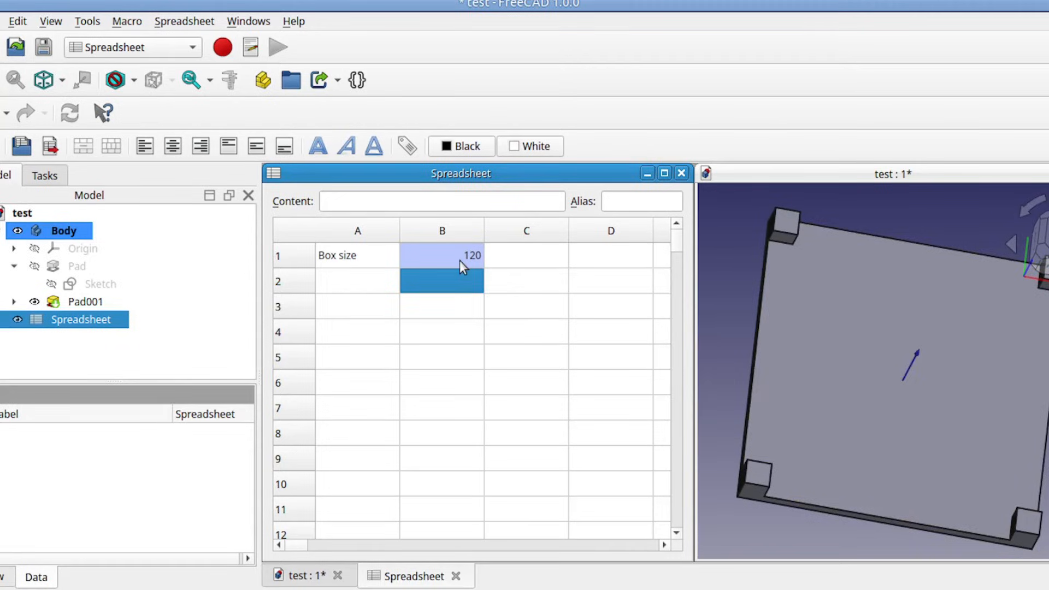
Step: Set the box size in cell B1 to 60 and close the spreadsheet view
{"action": "left_click", "coordinate": [461, 264]}
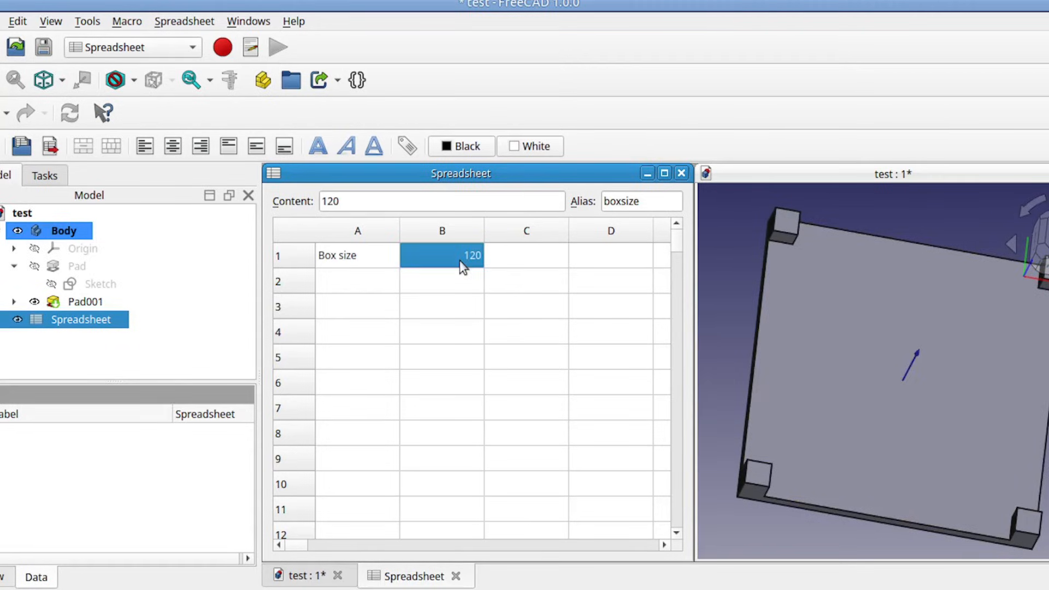
{"action": "type", "text": "60"}
{"action": "key", "text": "Return"}
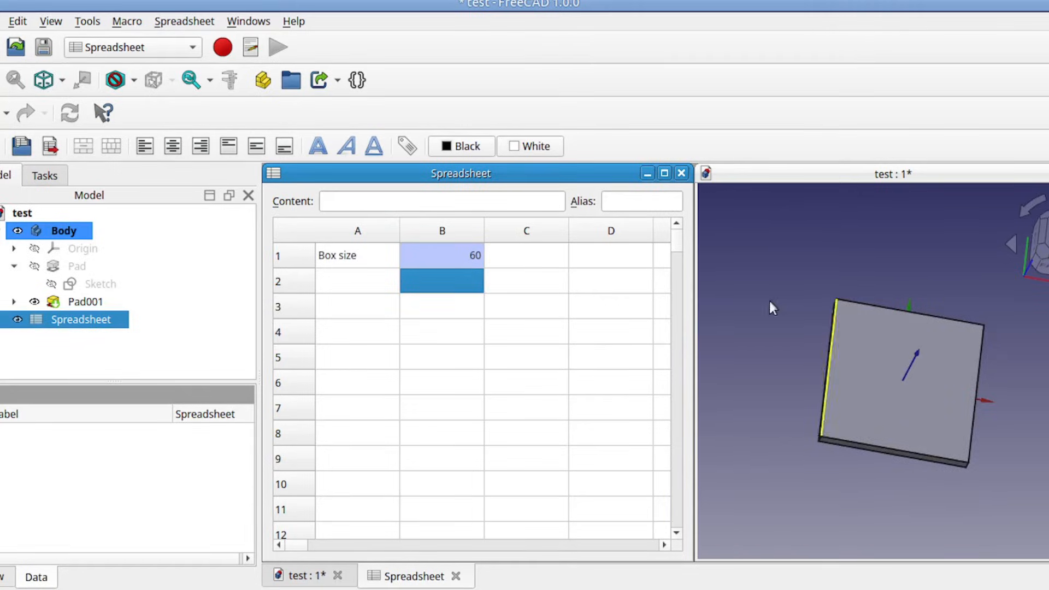
{"action": "left_click", "coordinate": [681, 173]}
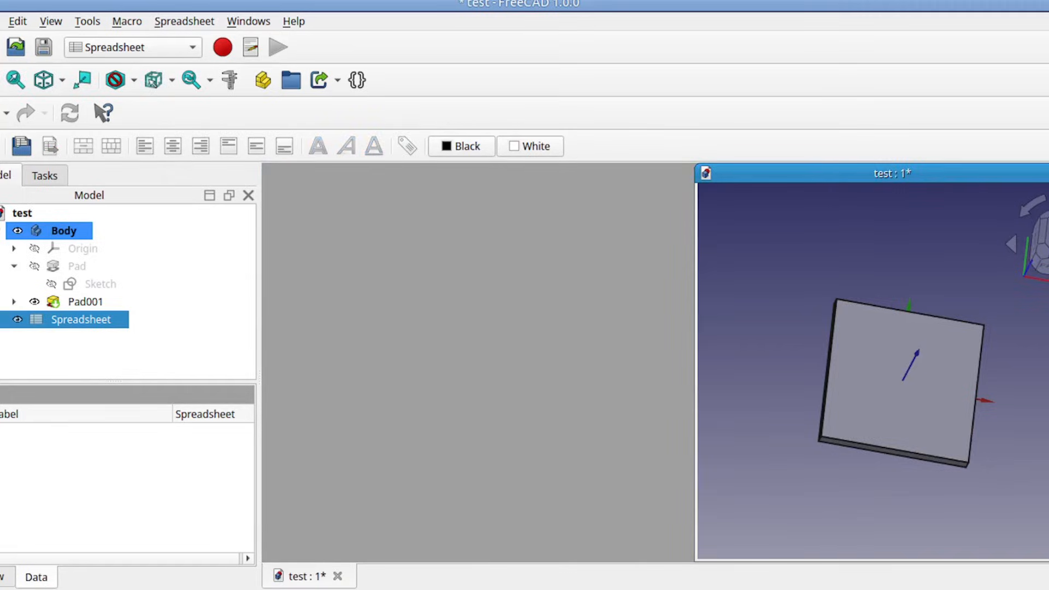
Step: Open Sketch001 beneath Pad001, examine where the four corner squares sit relative to the plate, and close the sketch
{"action": "scroll", "coordinate": [716, 357], "scroll_direction": "up", "scroll_amount": 3}
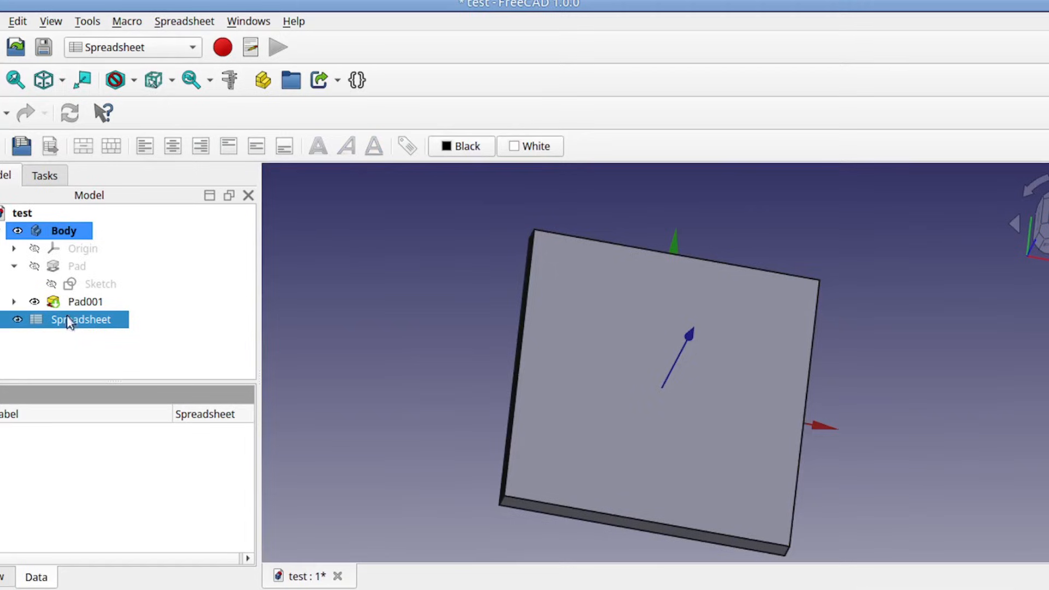
{"action": "left_click", "coordinate": [14, 302]}
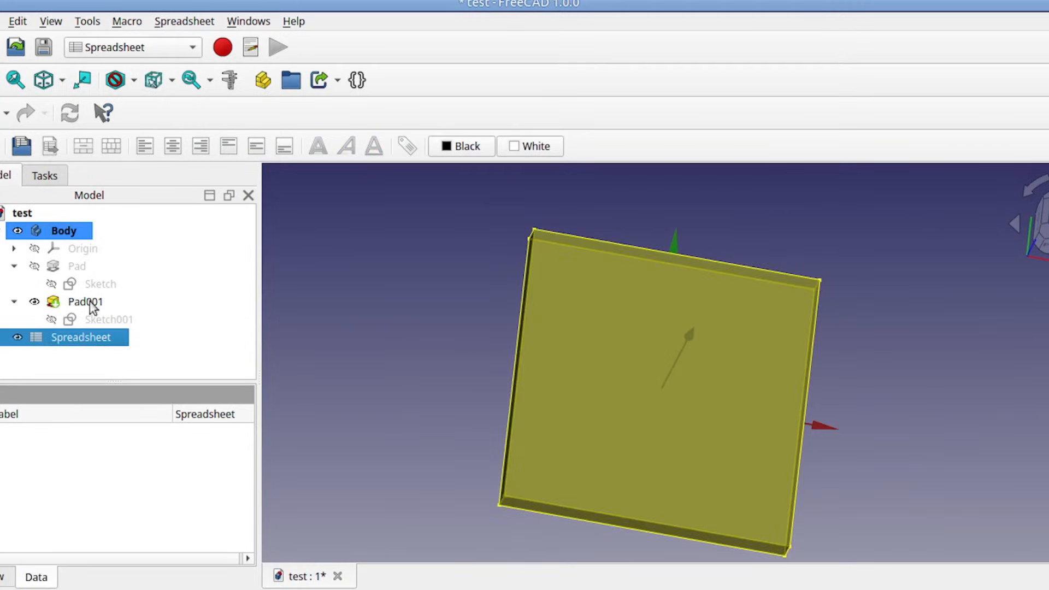
{"action": "left_click", "coordinate": [103, 322]}
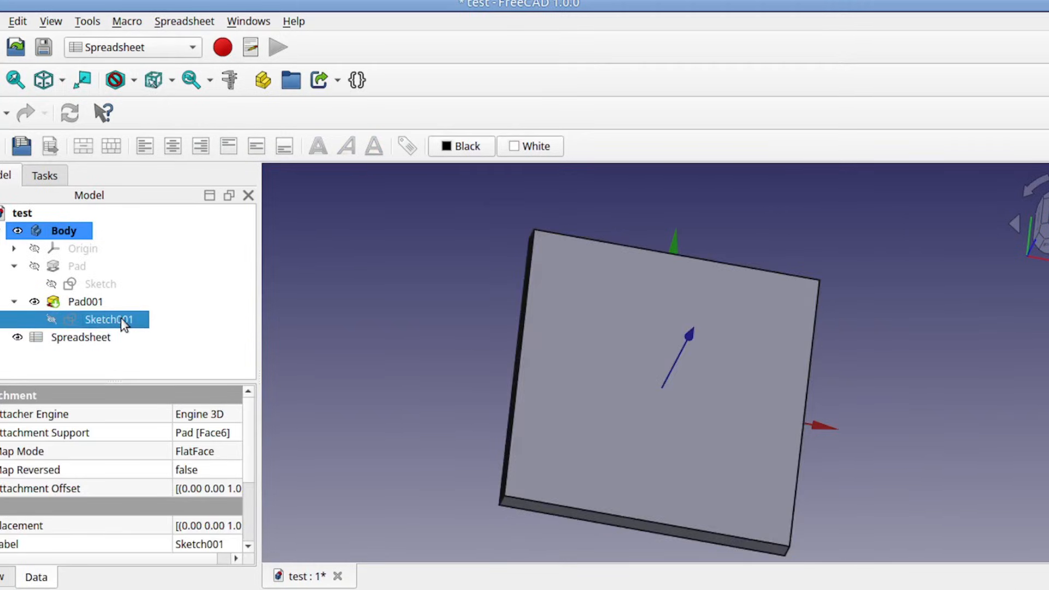
{"action": "double_click", "coordinate": [120, 319]}
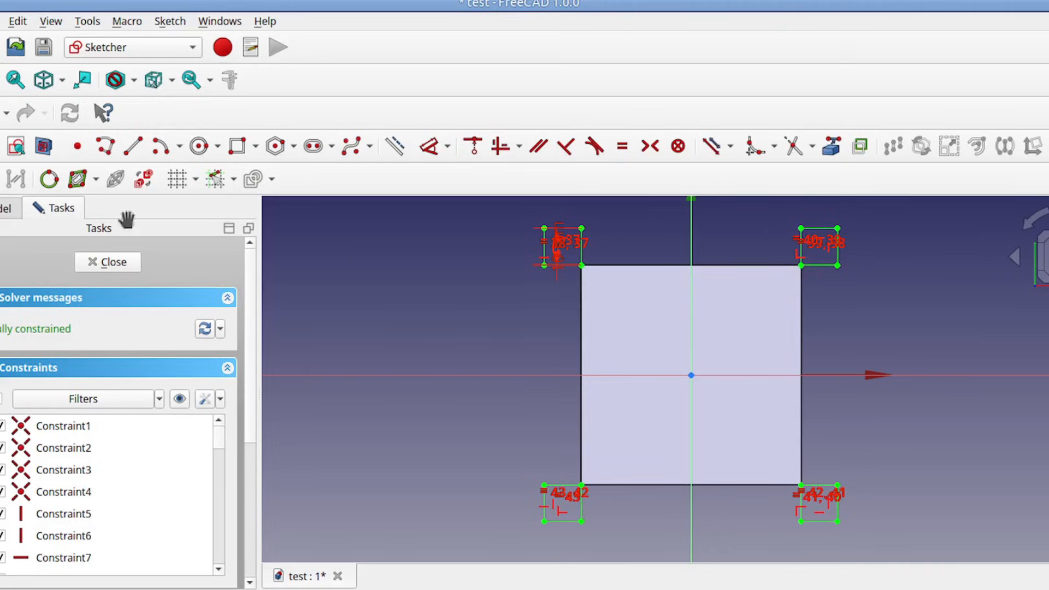
{"action": "left_click", "coordinate": [111, 264]}
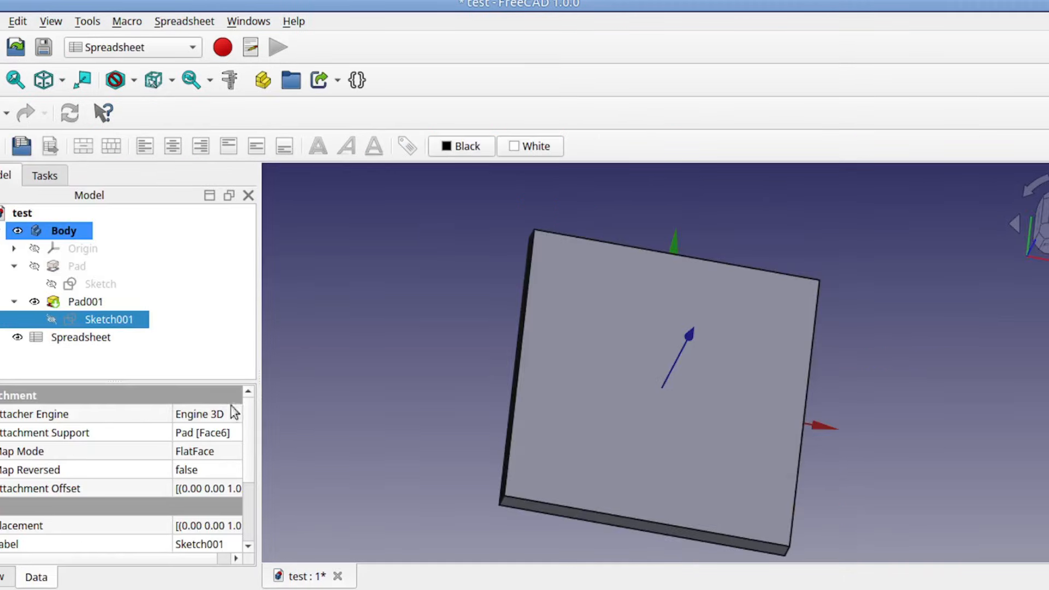
Step: Close the test document without saving and open test2.FCStd from the /tmp folder
{"action": "left_click", "coordinate": [337, 576]}
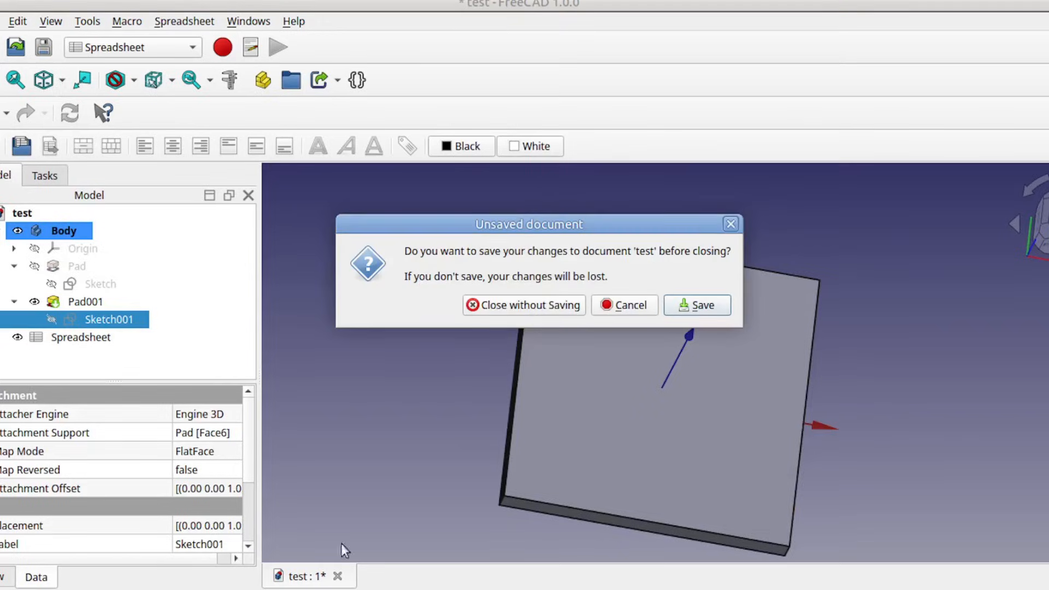
{"action": "left_click", "coordinate": [517, 308]}
{"action": "left_click", "coordinate": [2, 21]}
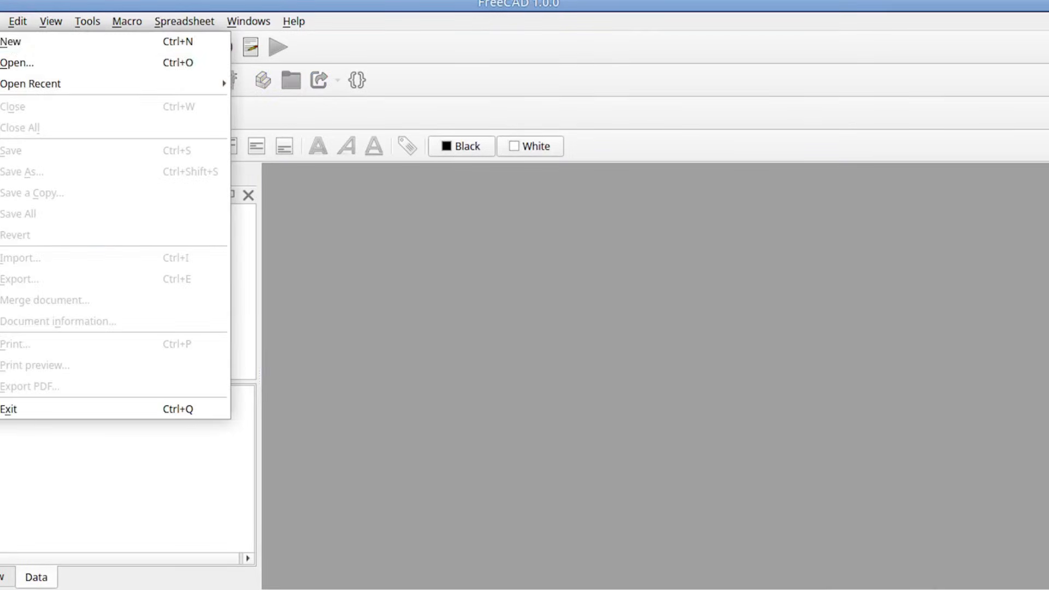
{"action": "left_click", "coordinate": [17, 66]}
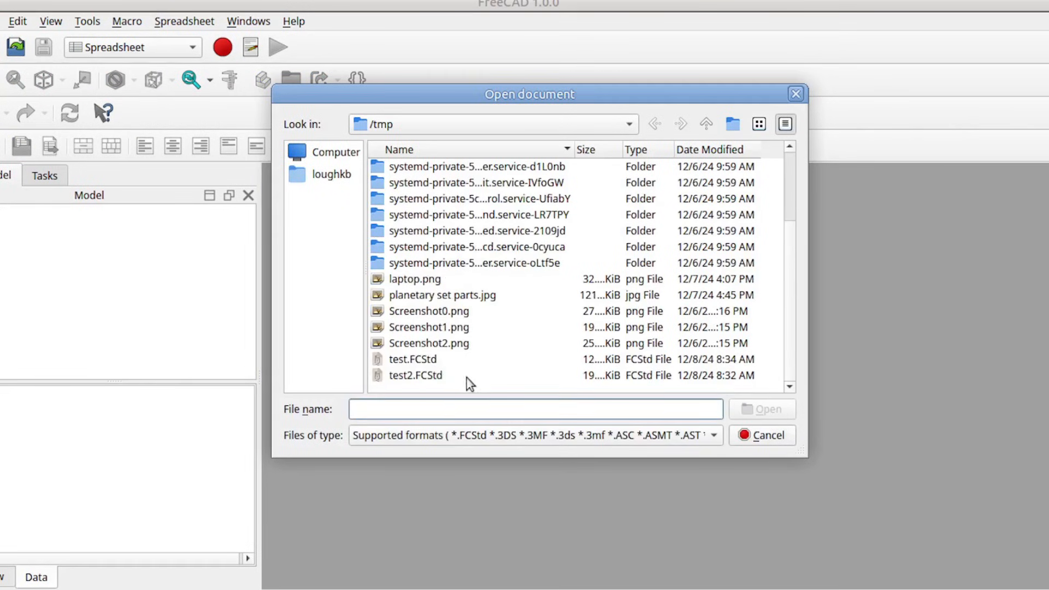
{"action": "double_click", "coordinate": [432, 375]}
{"action": "middle_click_drag", "start_coordinate": [549, 386], "coordinate": [630, 436]}
{"action": "scroll", "coordinate": [655, 377], "scroll_direction": "up", "scroll_amount": 3}
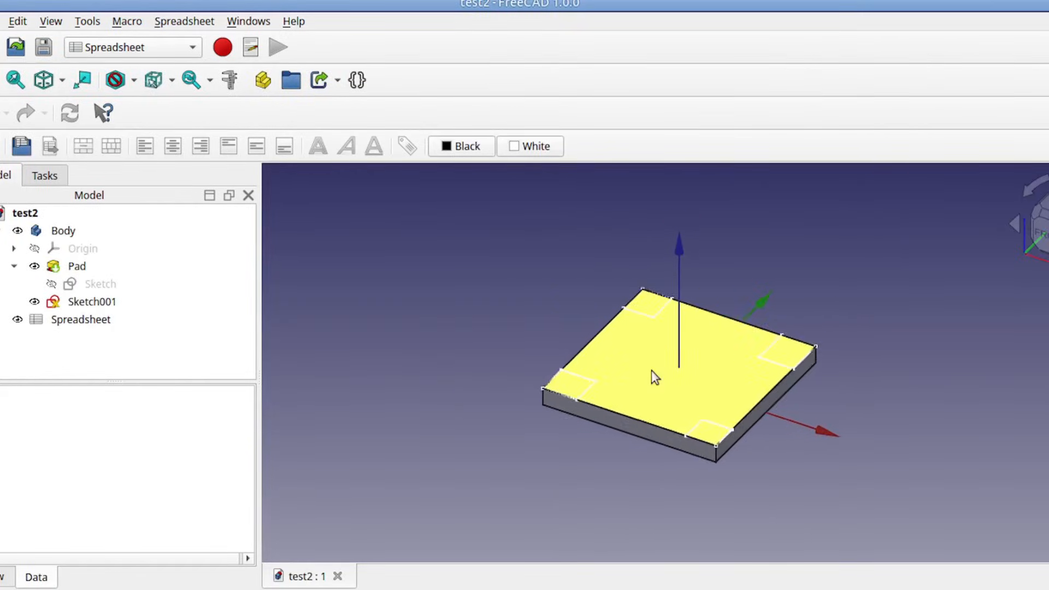
{"action": "scroll", "coordinate": [654, 377], "scroll_direction": "up", "scroll_amount": 1}
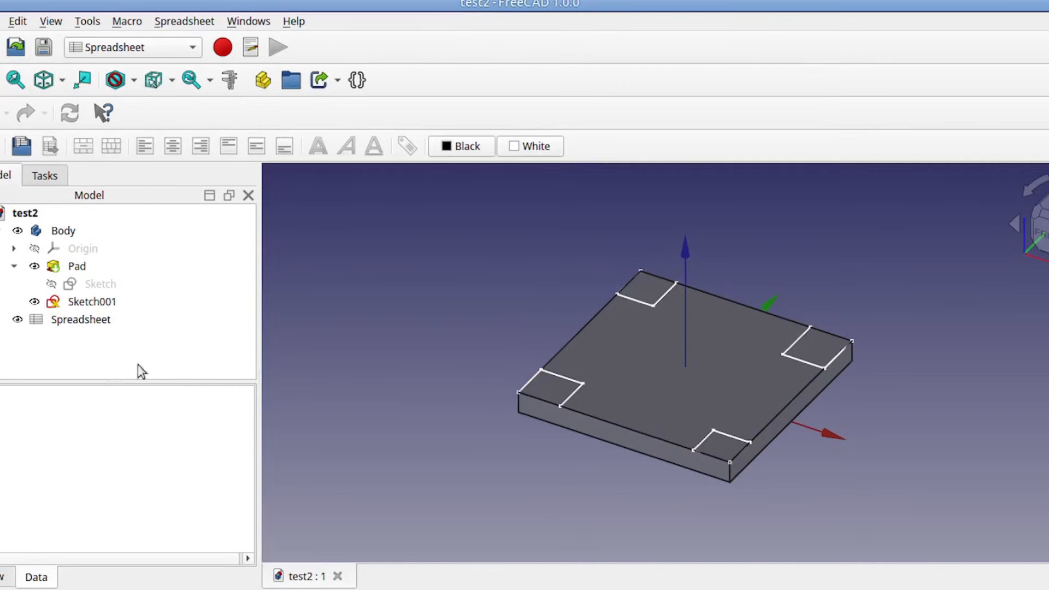
Step: Open the document's spreadsheet to check the box size and return to the 3D model
{"action": "left_click", "coordinate": [71, 322]}
{"action": "double_click", "coordinate": [73, 322]}
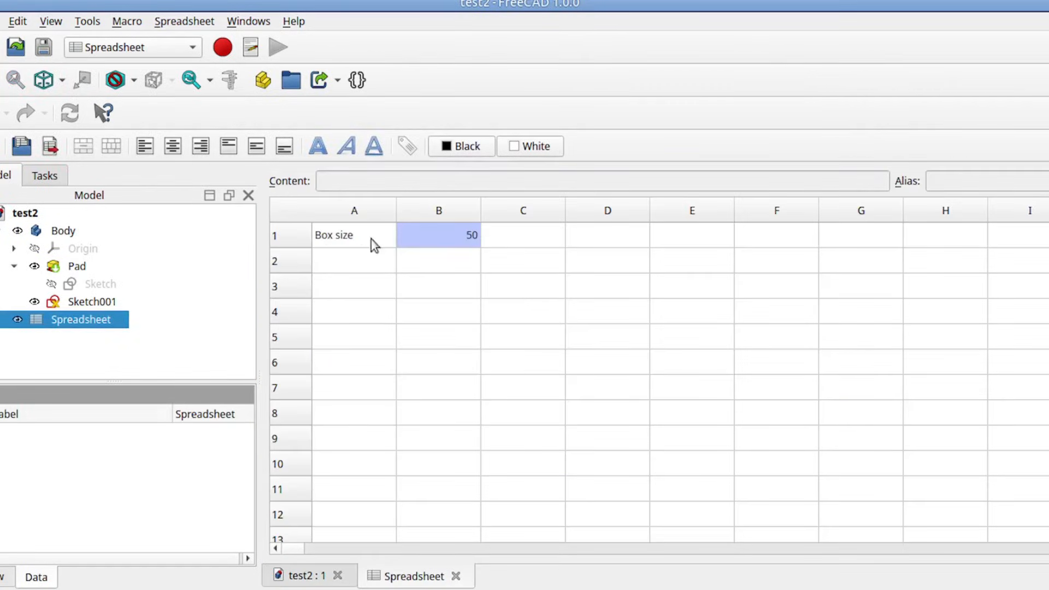
{"action": "left_click", "coordinate": [325, 573]}
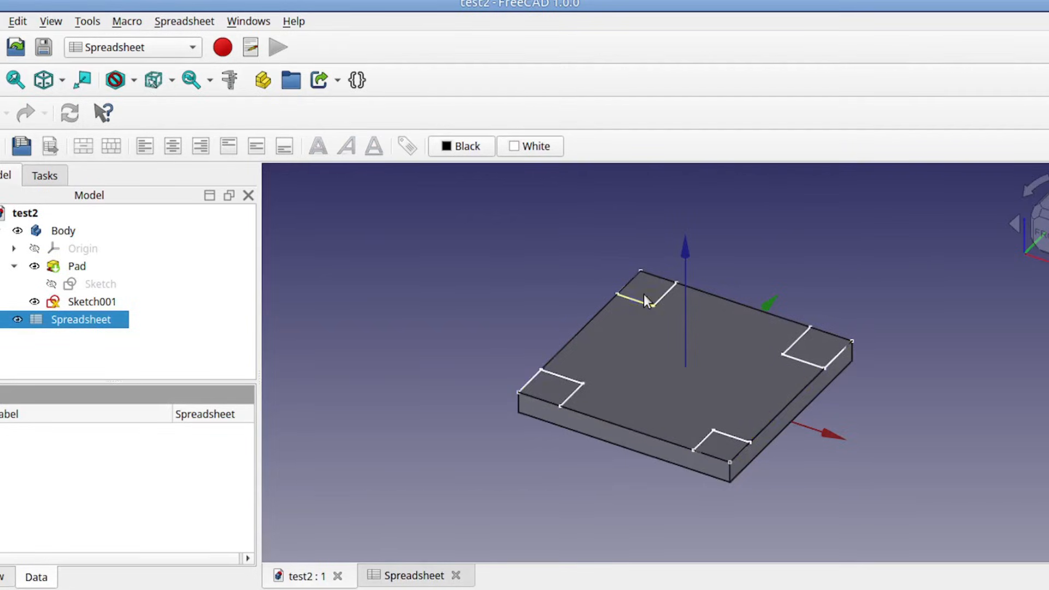
Step: Edit Sketch001 and draw a centered rectangle on the origin with its upper-right corner at about (10.8 mm, 10.9 mm)
{"action": "double_click", "coordinate": [98, 303]}
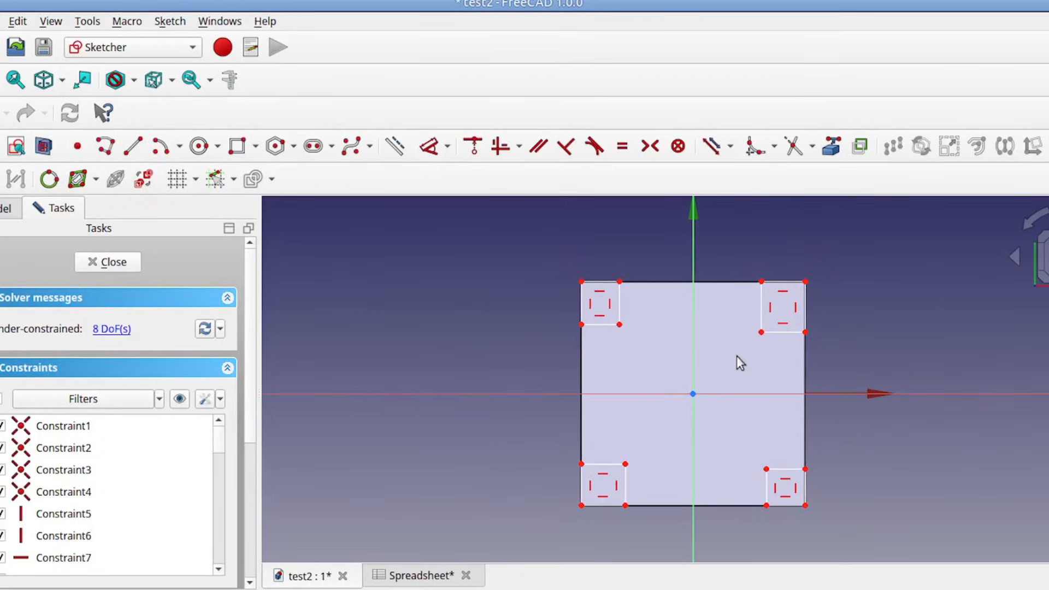
{"action": "scroll", "coordinate": [718, 372], "scroll_direction": "up", "scroll_amount": 2}
{"action": "mouse_move", "coordinate": [718, 372]}
{"action": "middle_mouse_down"}
{"action": "mouse_move", "coordinate": [699, 345]}
{"action": "mouse_move", "coordinate": [709, 336]}
{"action": "middle_mouse_up"}
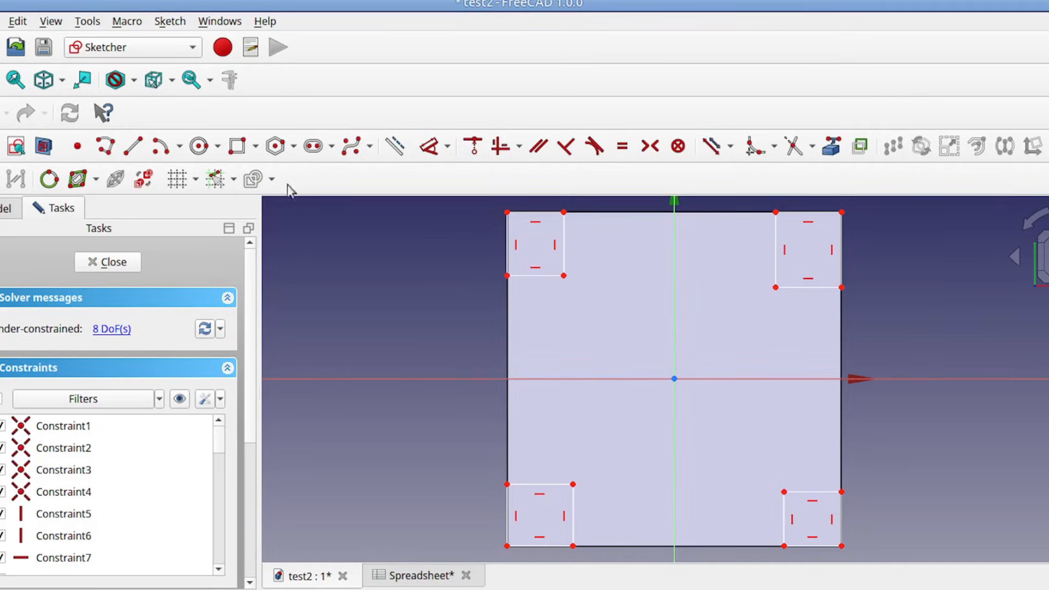
{"action": "left_click", "coordinate": [256, 148]}
{"action": "left_click", "coordinate": [243, 191]}
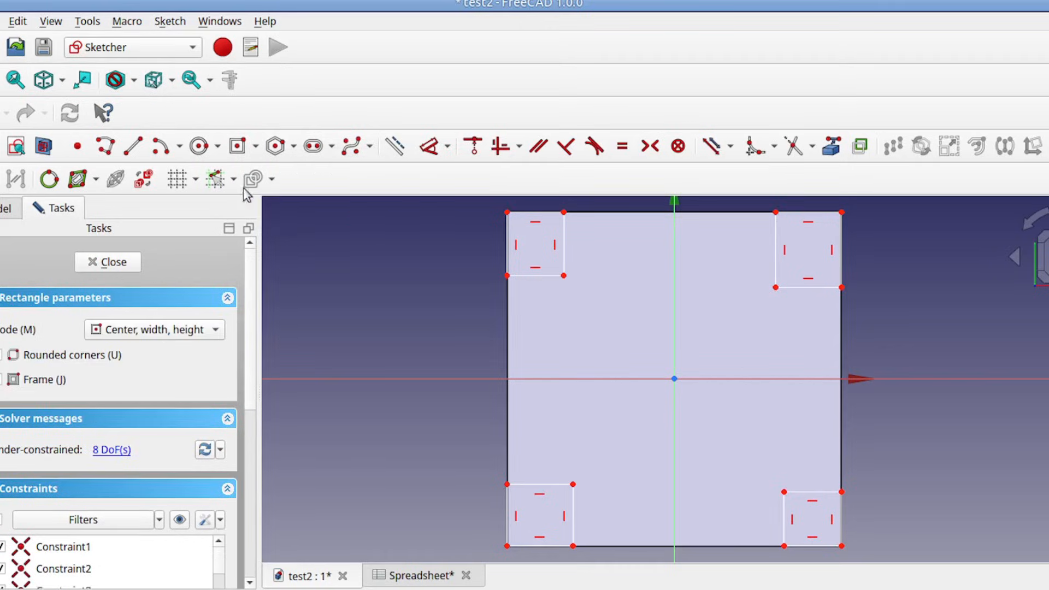
{"action": "left_click", "coordinate": [674, 378]}
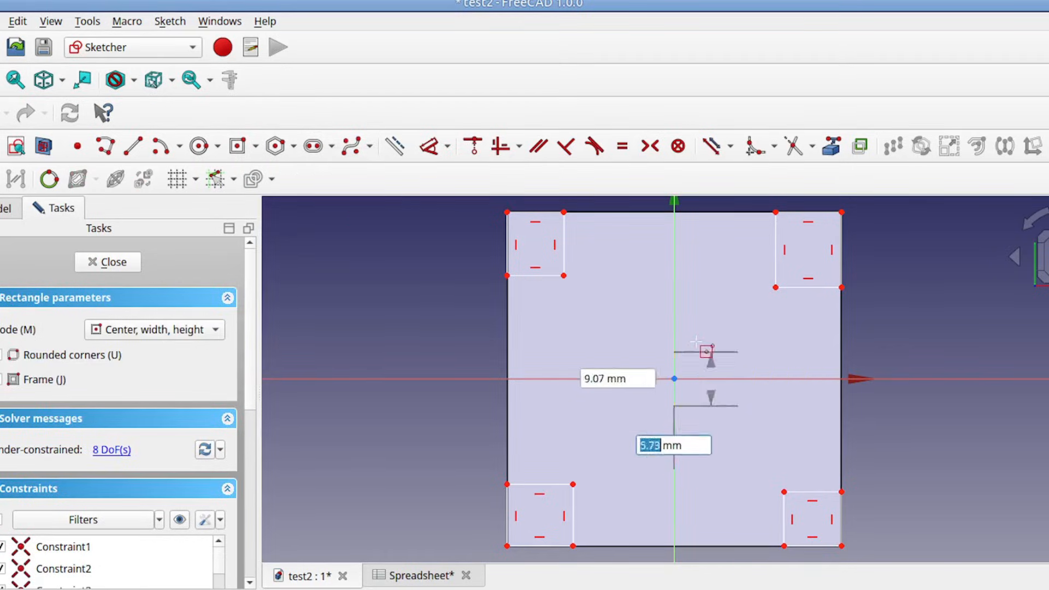
{"action": "left_click", "coordinate": [746, 306]}
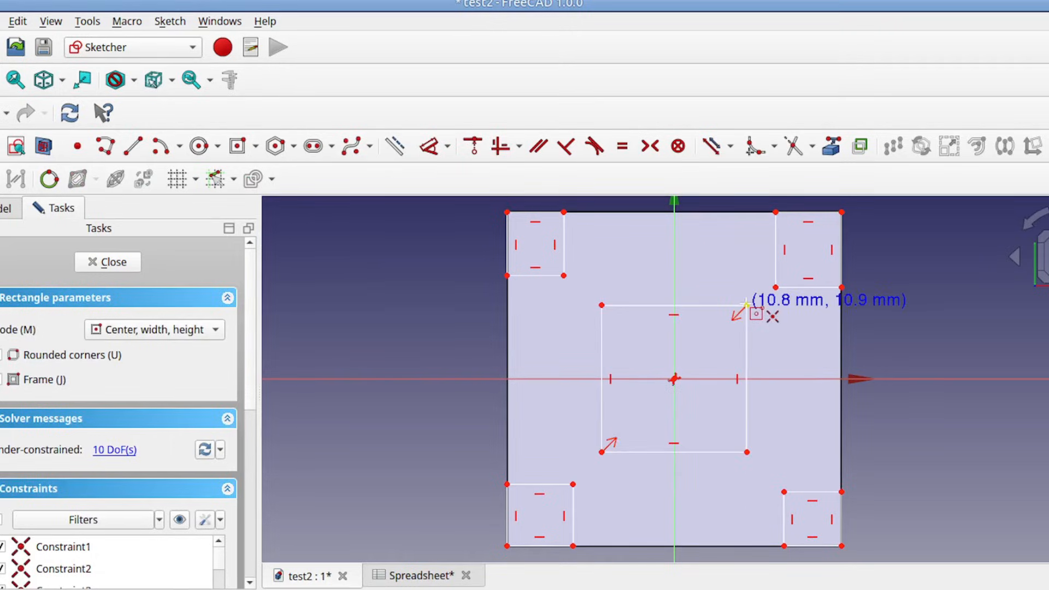
{"action": "right_click", "coordinate": [719, 268]}
Step: Convert all four edges of the centered rectangle to construction geometry and close the sketch
{"action": "left_click", "coordinate": [710, 305]}
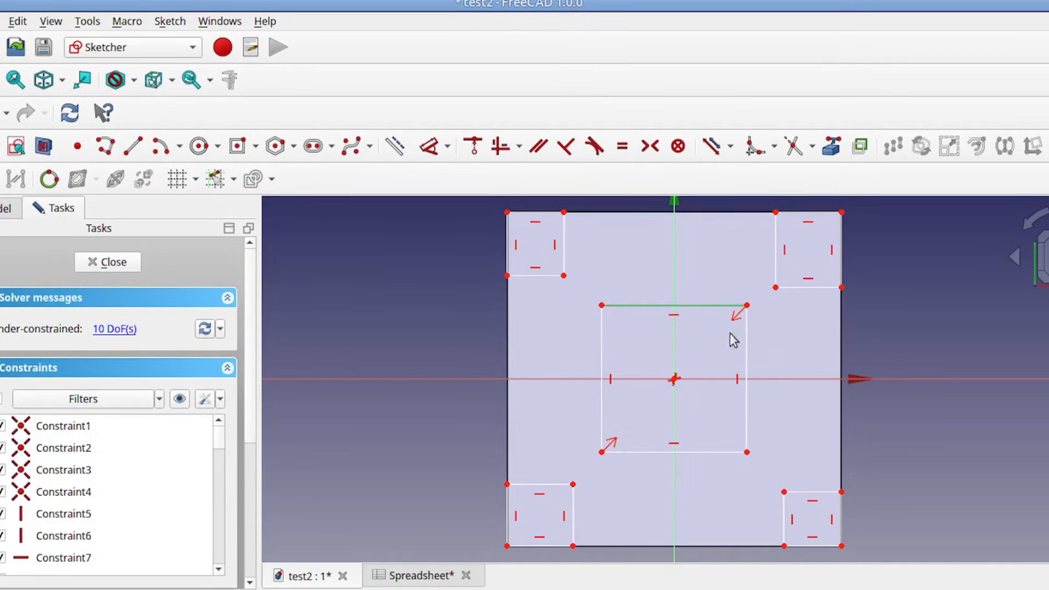
{"action": "left_click", "coordinate": [746, 362]}
{"action": "left_click", "coordinate": [707, 452]}
{"action": "left_click", "coordinate": [602, 348]}
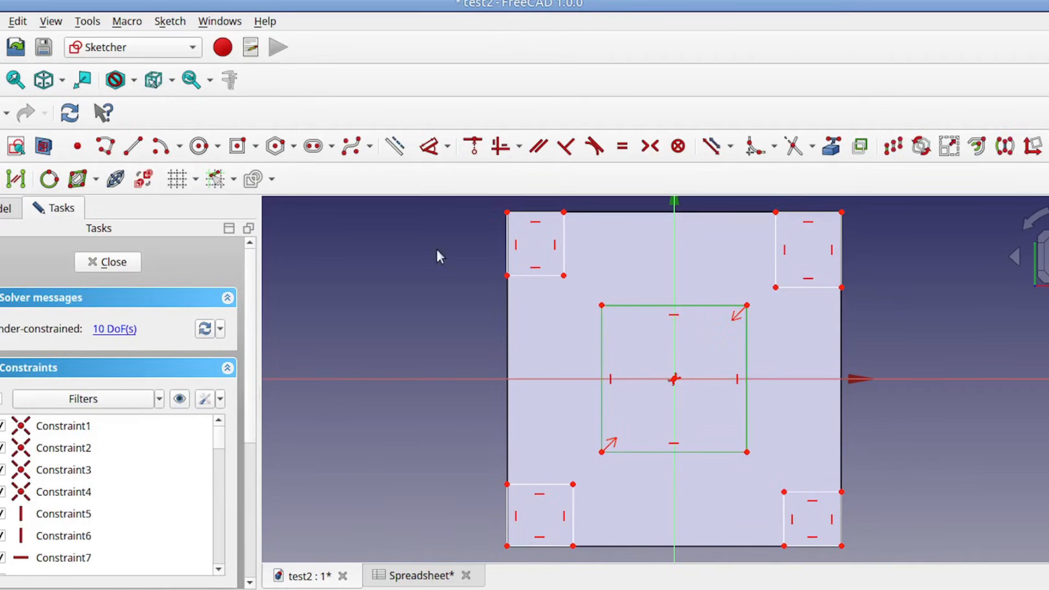
{"action": "left_click", "coordinate": [395, 146]}
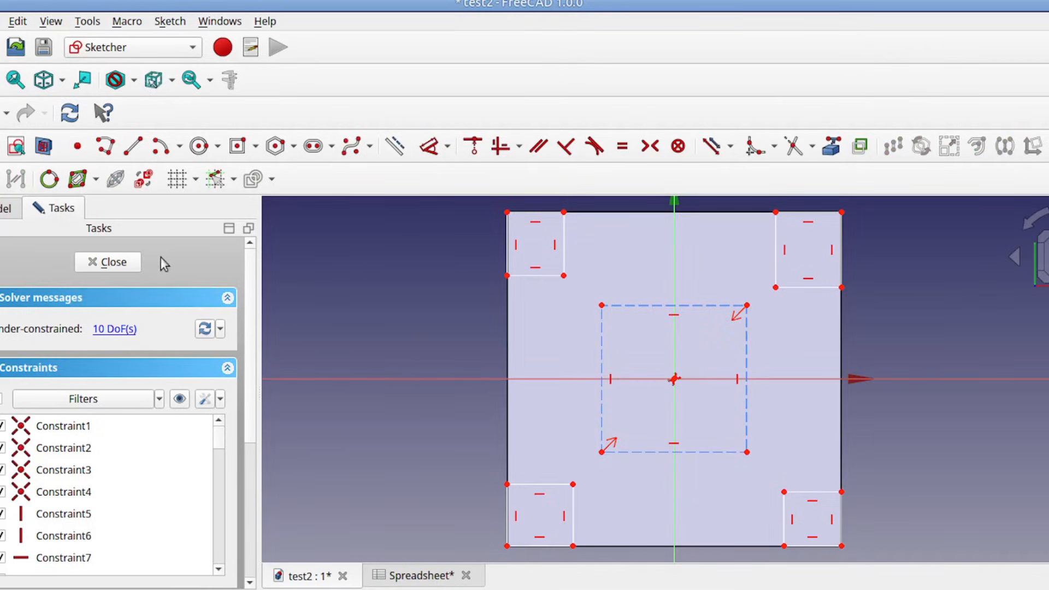
{"action": "left_click", "coordinate": [131, 262]}
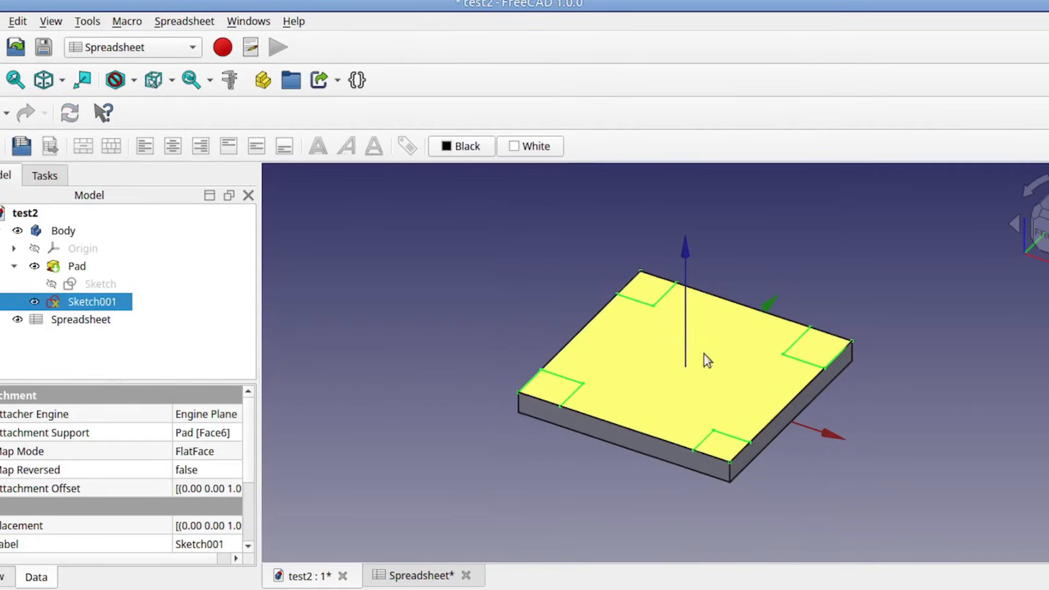
Step: Reopen Sketch001 and make the inner corners of the two upper rectangles coincident with the construction rectangle's upper corners
{"action": "double_click", "coordinate": [113, 300]}
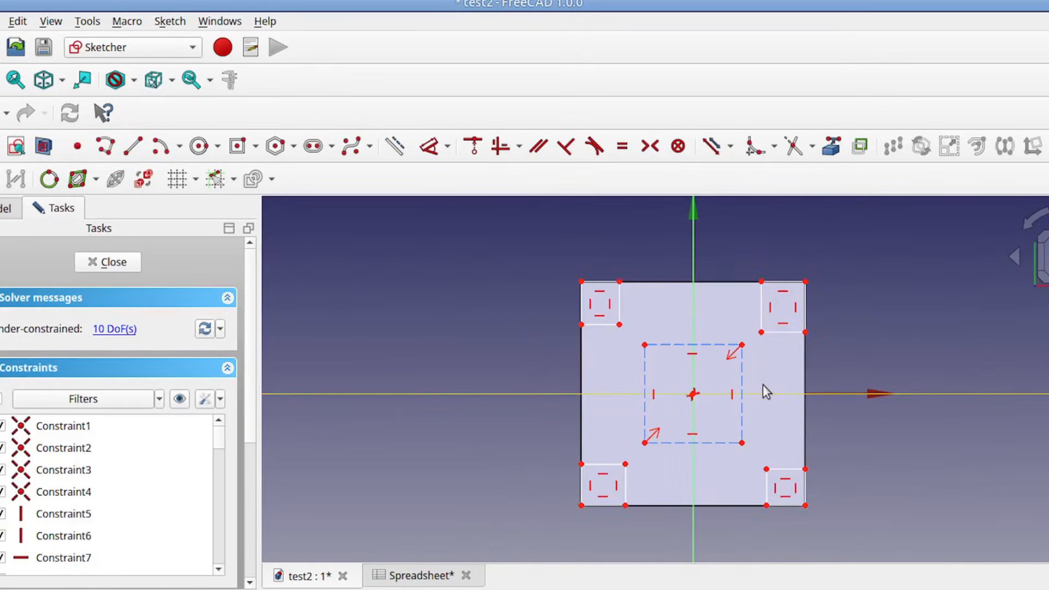
{"action": "scroll", "coordinate": [762, 385], "scroll_direction": "up", "scroll_amount": 3}
{"action": "scroll", "coordinate": [762, 384], "scroll_direction": "down", "scroll_amount": 1}
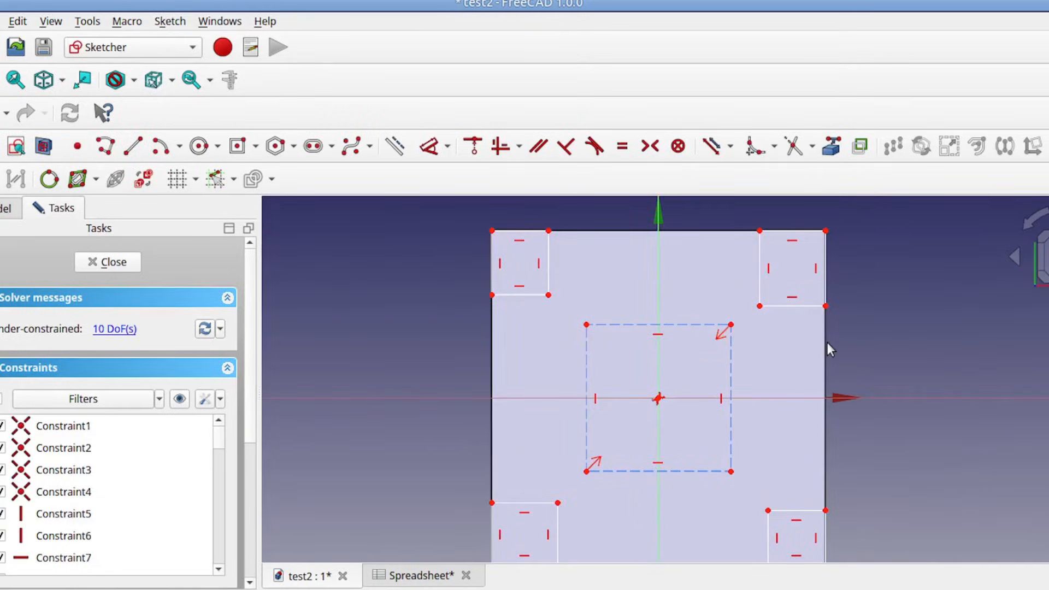
{"action": "left_click", "coordinate": [759, 307]}
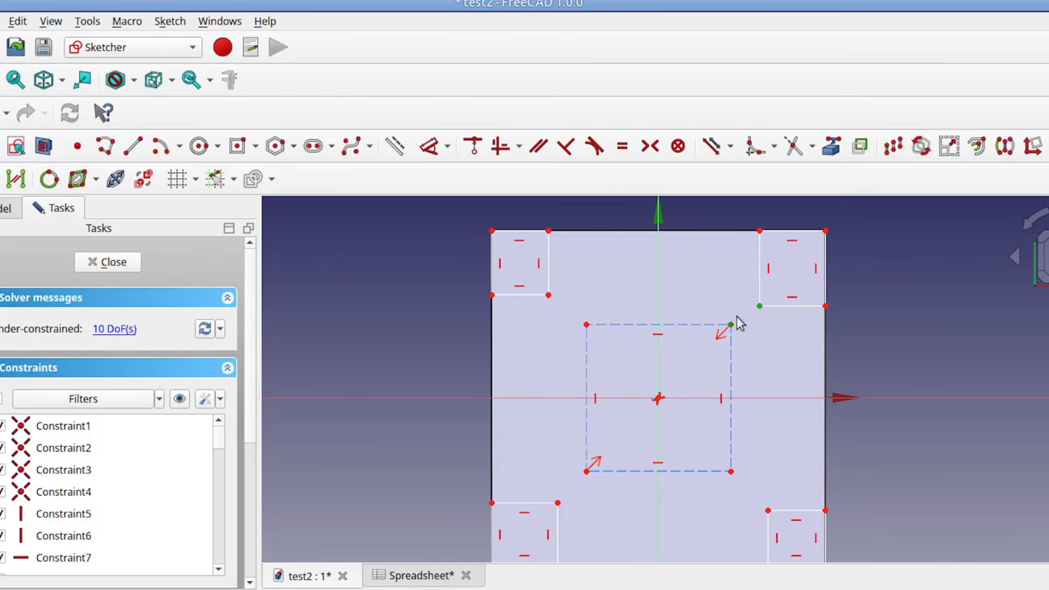
{"action": "left_click", "coordinate": [473, 147]}
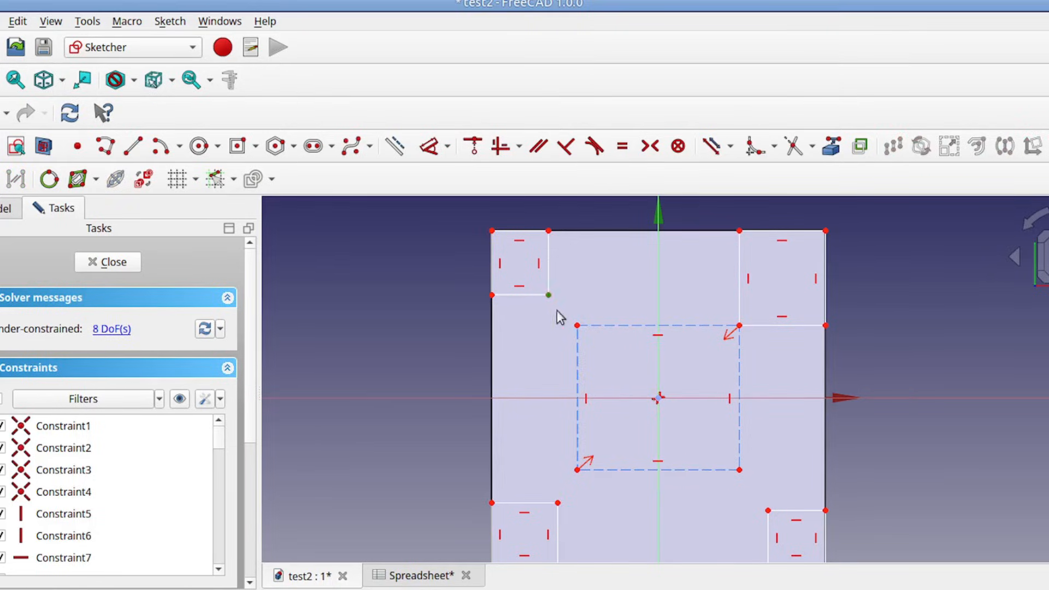
{"action": "left_click", "coordinate": [576, 326]}
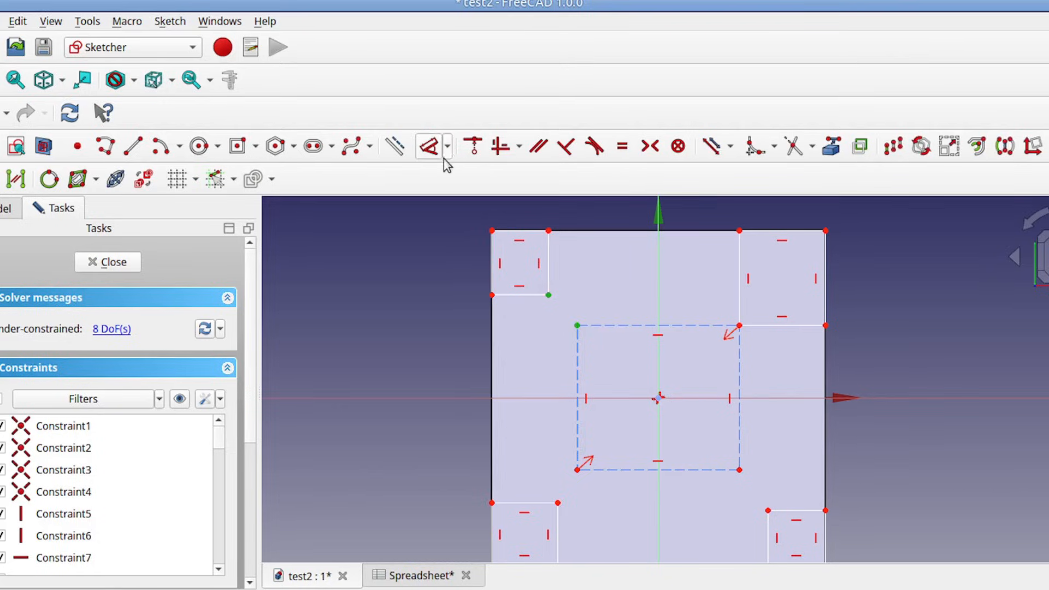
{"action": "left_click", "coordinate": [473, 147]}
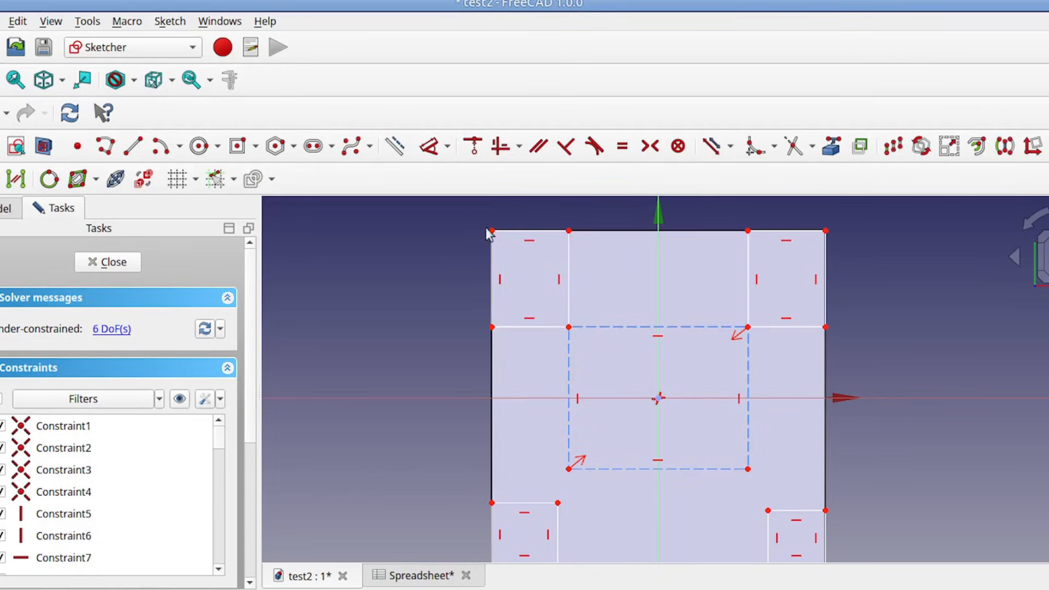
Step: Make the inner corners of the two lower rectangles coincident with the construction rectangle's lower corners
{"action": "left_click", "coordinate": [557, 503]}
{"action": "left_click", "coordinate": [568, 469]}
{"action": "left_click", "coordinate": [473, 147]}
{"action": "left_click", "coordinate": [768, 511]}
{"action": "left_click", "coordinate": [749, 468]}
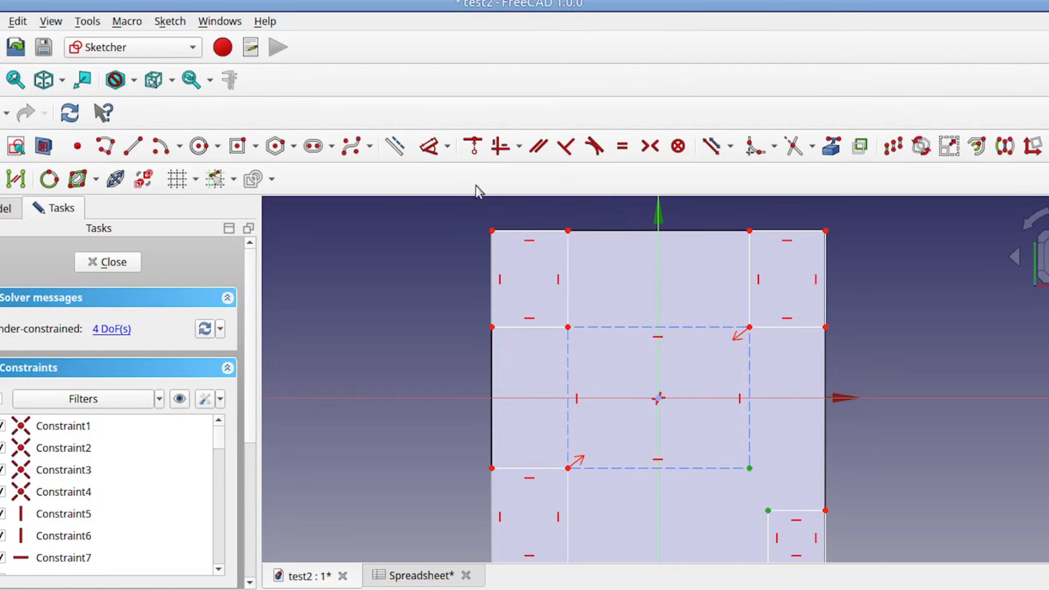
{"action": "left_click", "coordinate": [473, 146]}
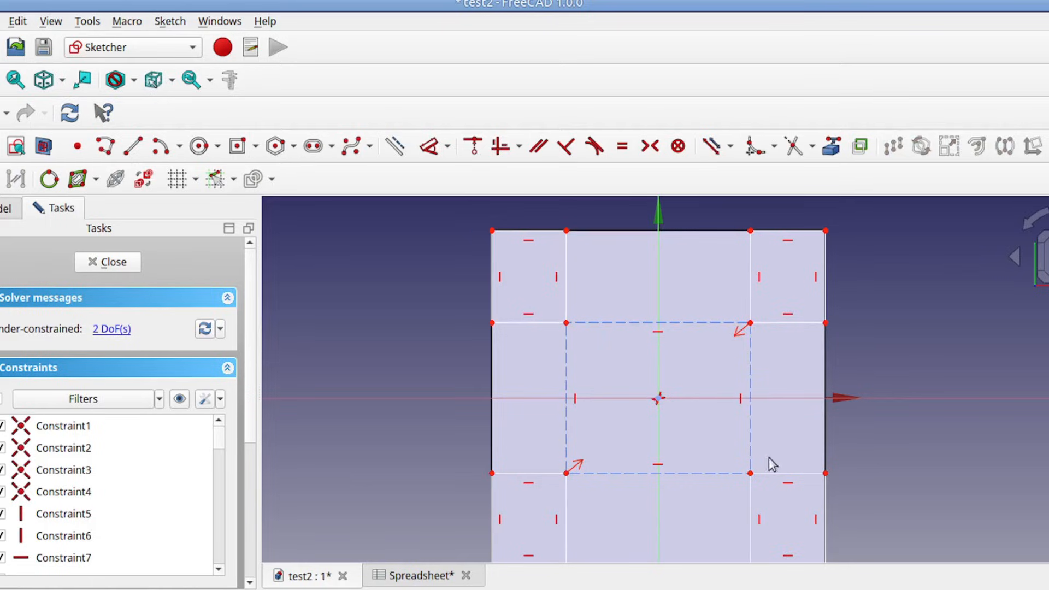
Step: Constrain the length of the construction rectangle's upper edge with the expression Spreadsheet.boxsize-20
{"action": "scroll", "coordinate": [908, 441], "scroll_direction": "down", "scroll_amount": 1}
{"action": "middle_click_drag", "start_coordinate": [903, 445], "coordinate": [847, 397]}
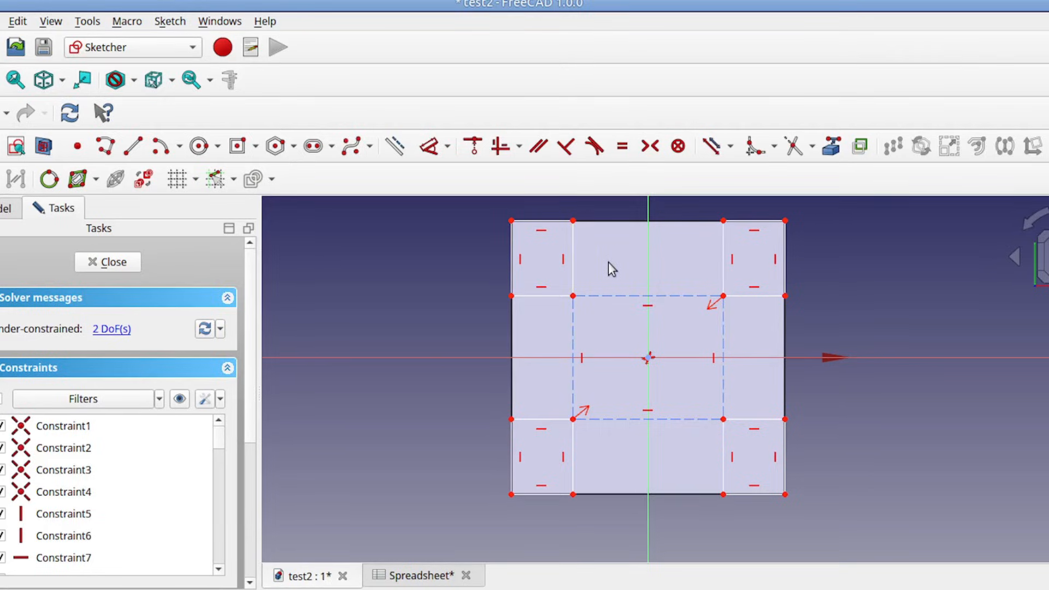
{"action": "left_click", "coordinate": [610, 296]}
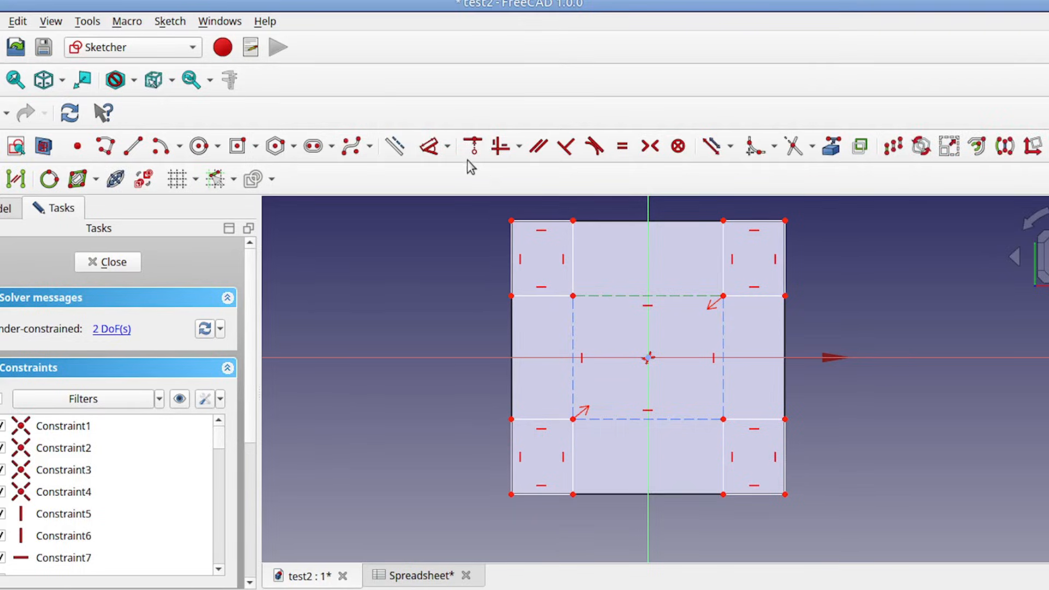
{"action": "left_click", "coordinate": [448, 152]}
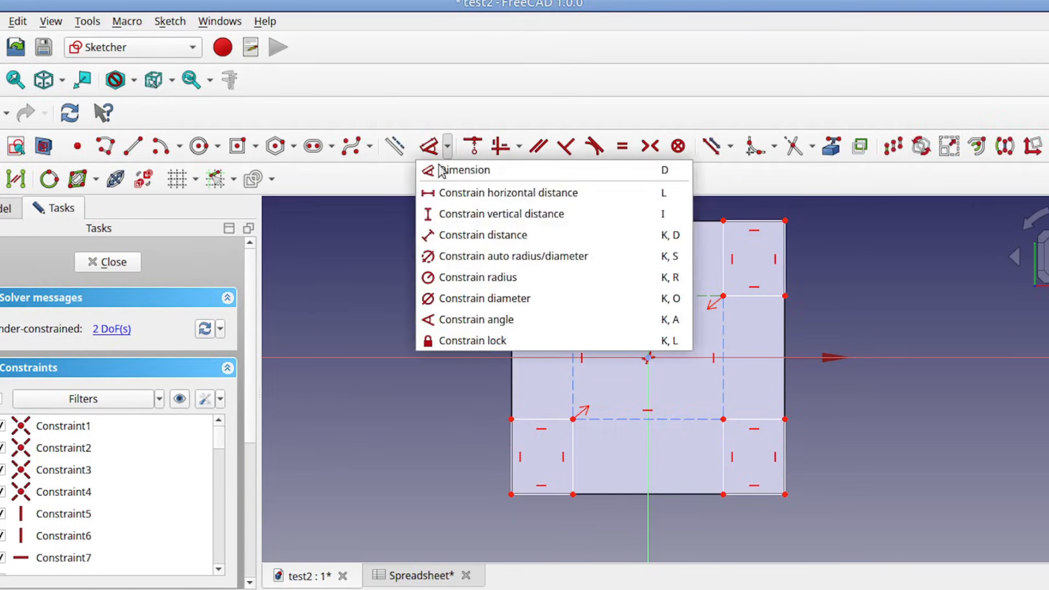
{"action": "left_click", "coordinate": [433, 235]}
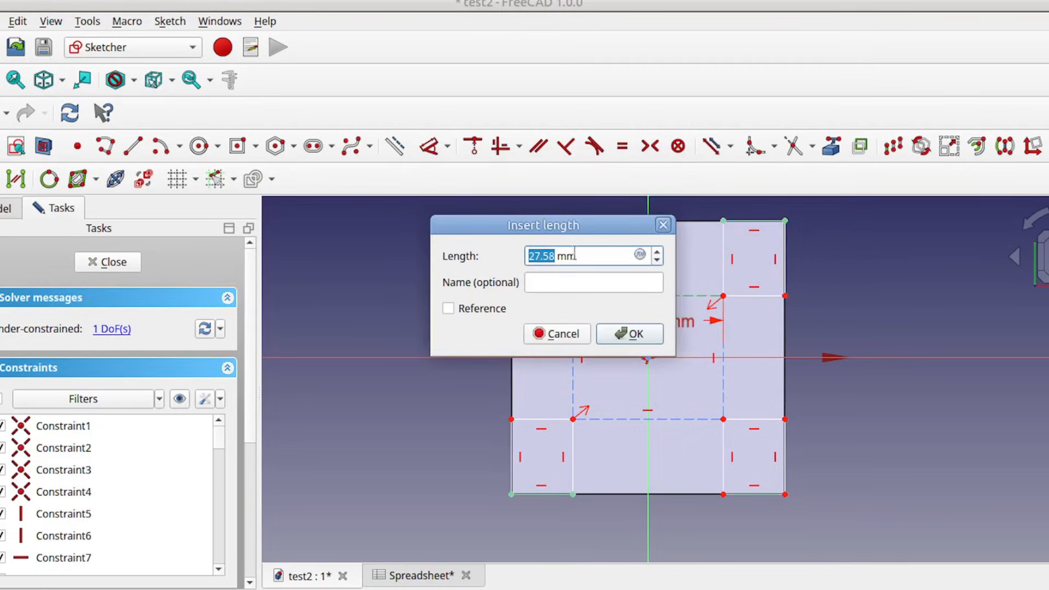
{"action": "left_click", "coordinate": [640, 254]}
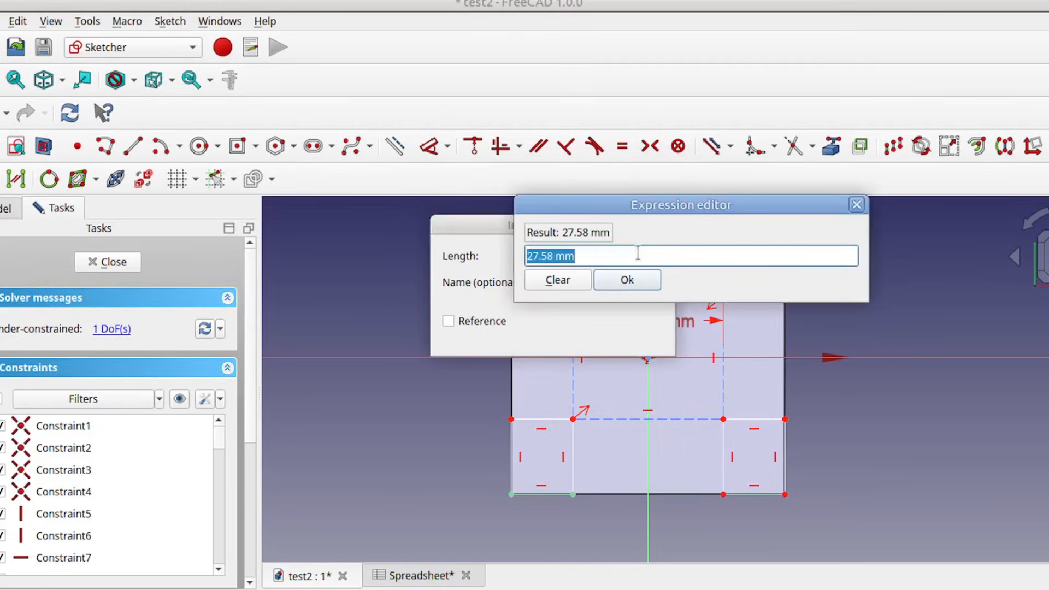
{"action": "type", "text": "spre"}
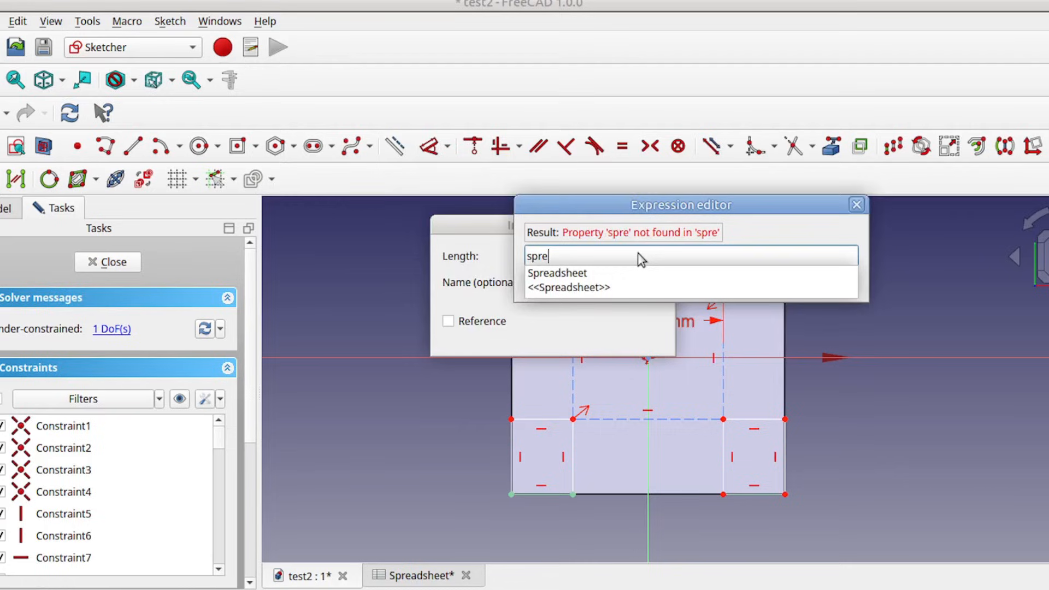
{"action": "key", "text": "Down"}
{"action": "type", "text": "."}
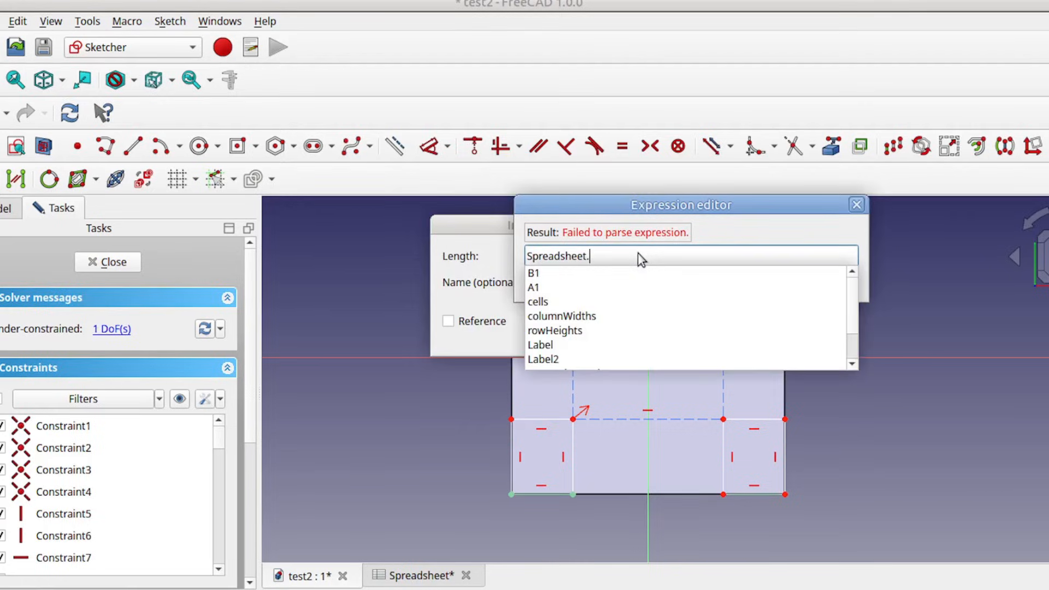
{"action": "type", "text": "bo"}
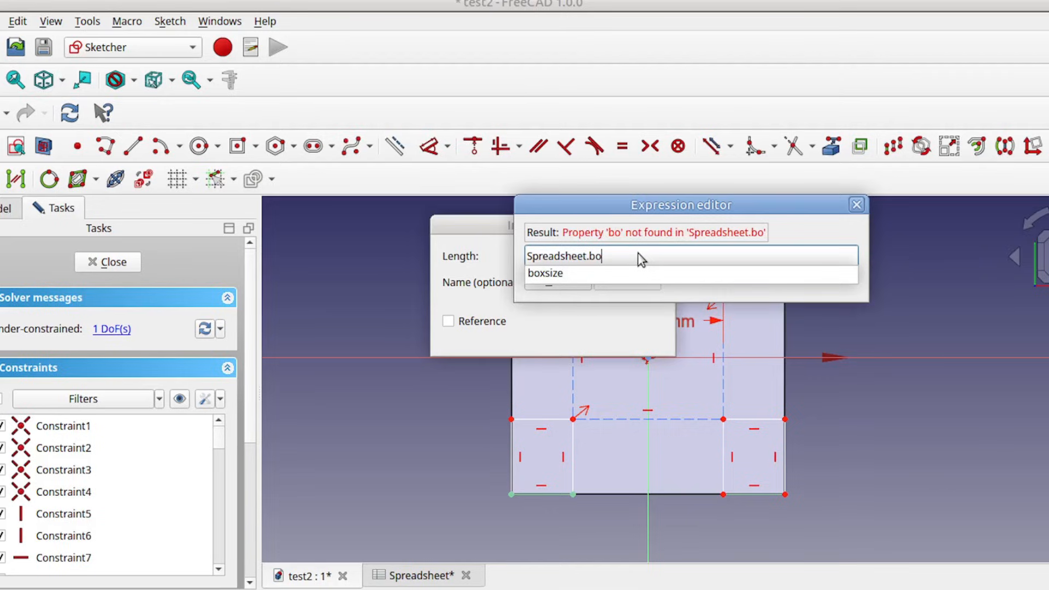
{"action": "key", "text": "Down"}
{"action": "key", "text": "Return"}
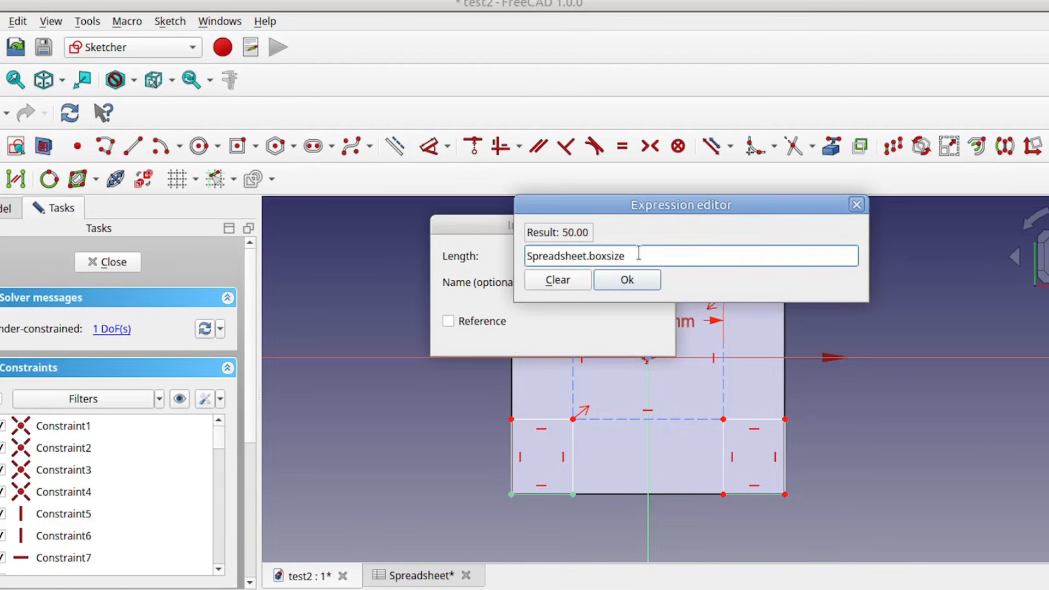
{"action": "type", "text": "-"}
{"action": "type", "text": "20"}
{"action": "left_click", "coordinate": [627, 279]}
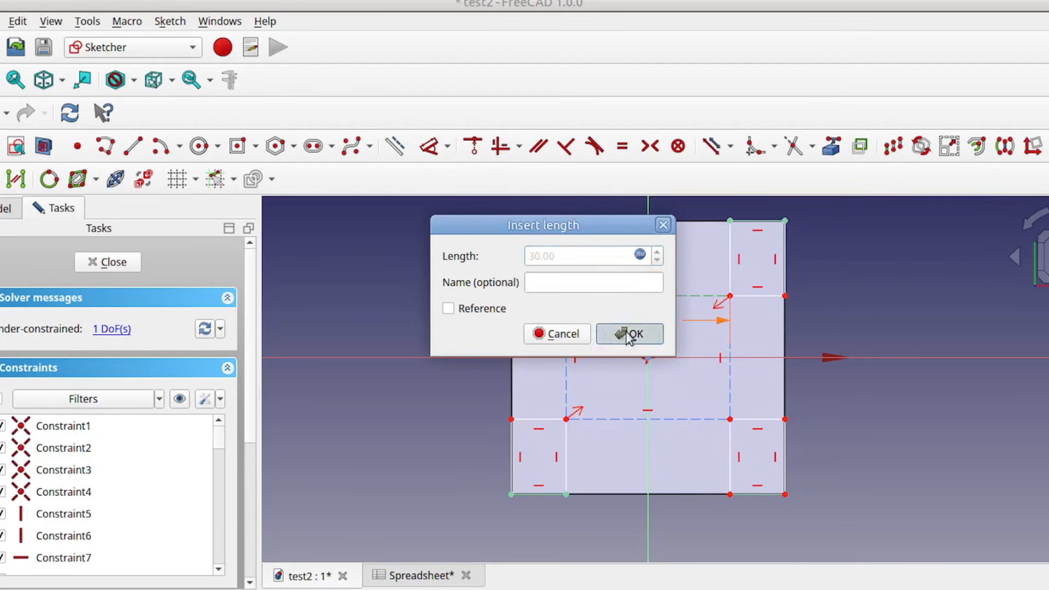
{"action": "left_click", "coordinate": [628, 334]}
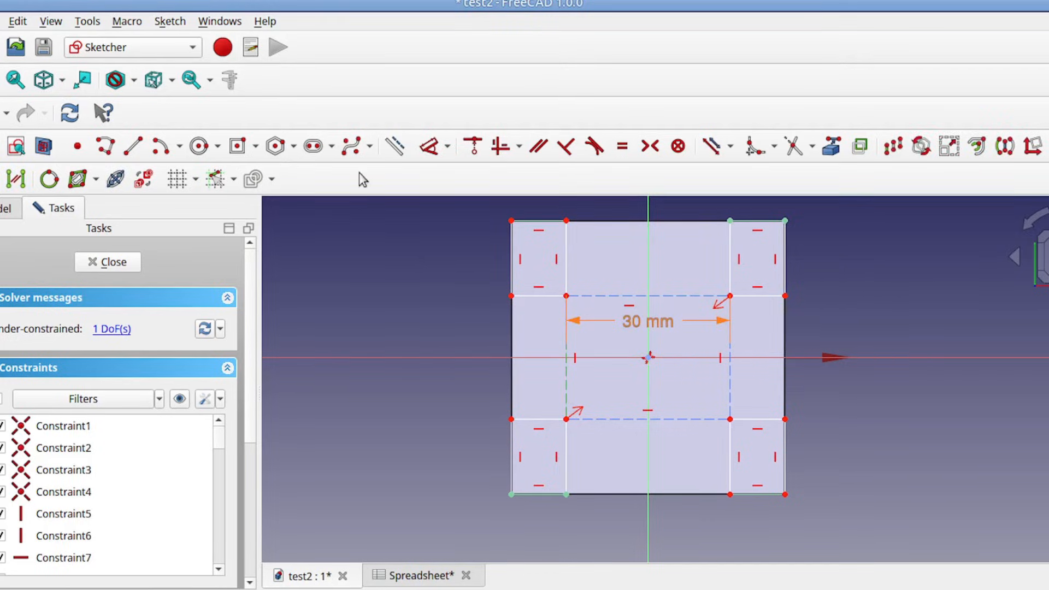
Step: Constrain the vertical distance of the construction rectangle's left edge with the expression Spreadsheet.boxsize-20 and close the sketch
{"action": "left_click", "coordinate": [447, 146]}
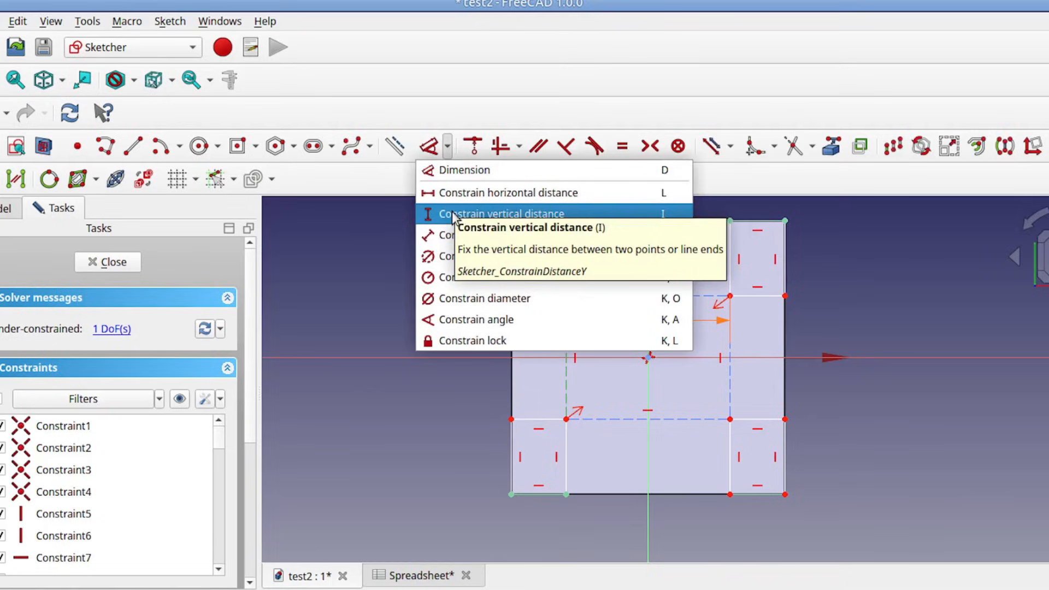
{"action": "left_click", "coordinate": [446, 214]}
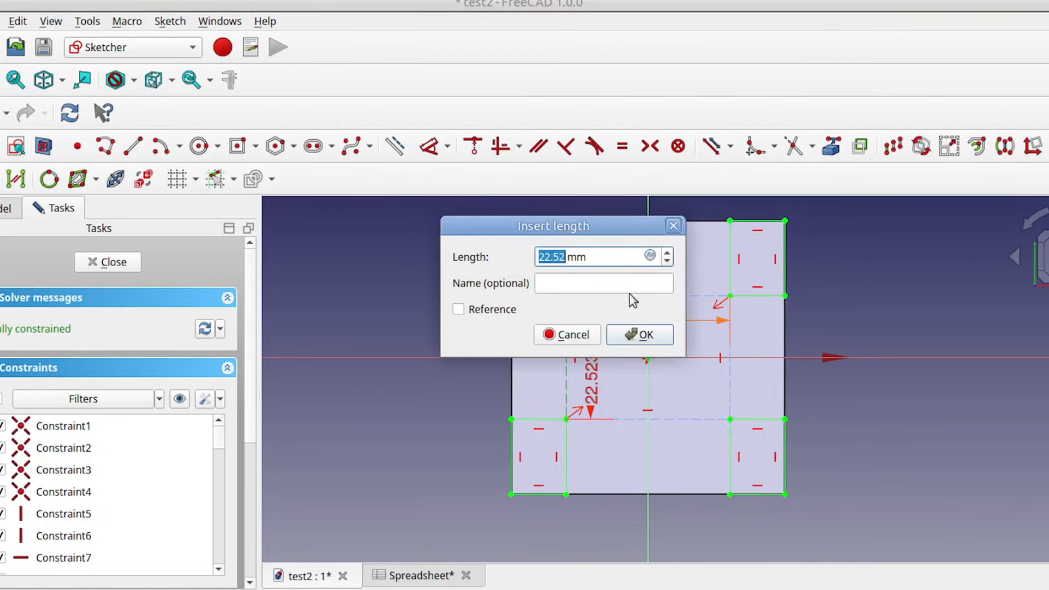
{"action": "left_click", "coordinate": [650, 255]}
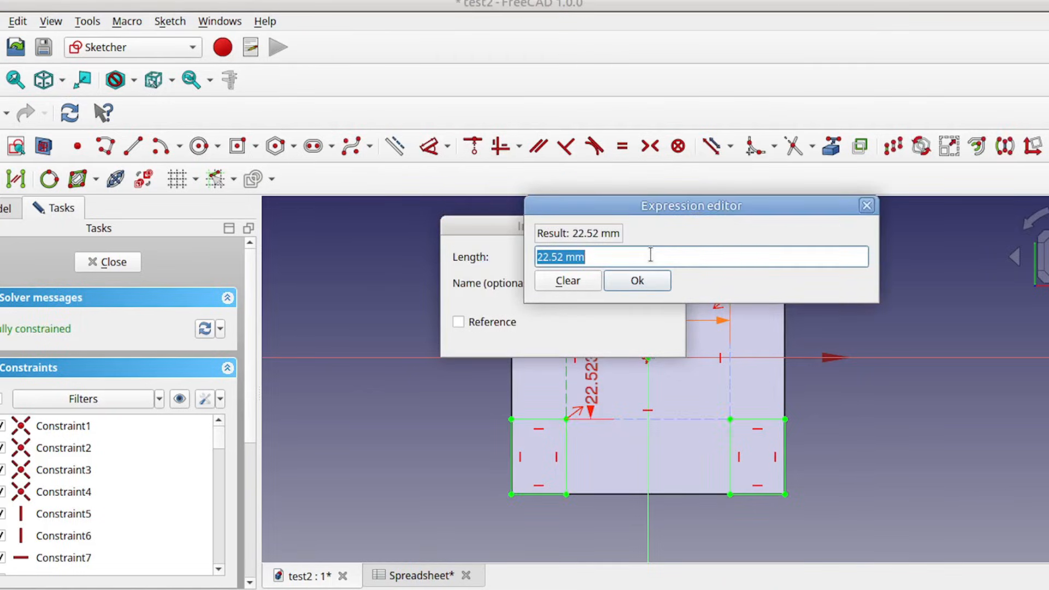
{"action": "type", "text": "sprea"}
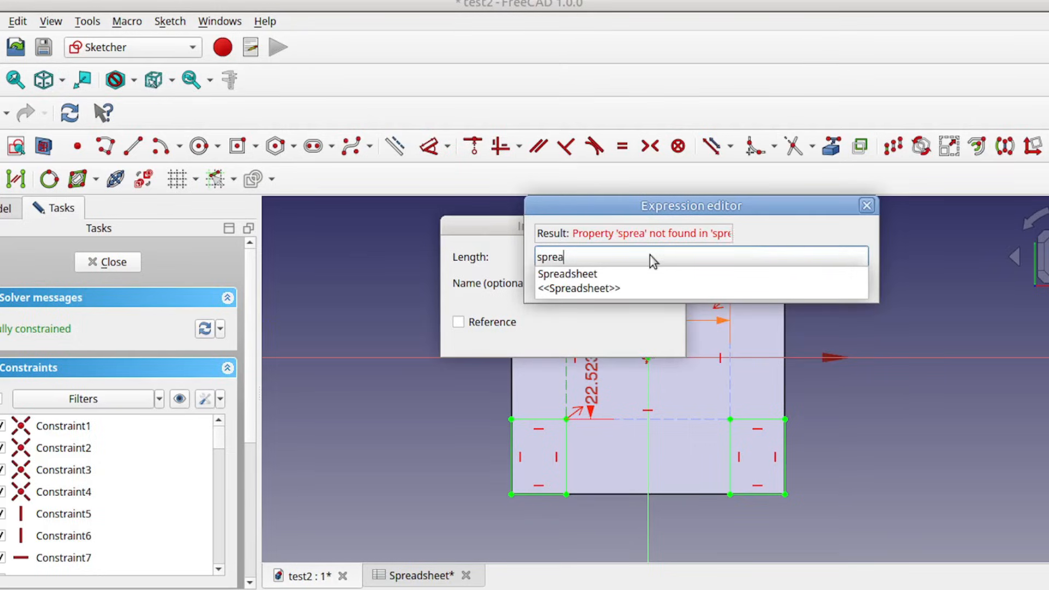
{"action": "key", "text": "Down"}
{"action": "type", "text": "."}
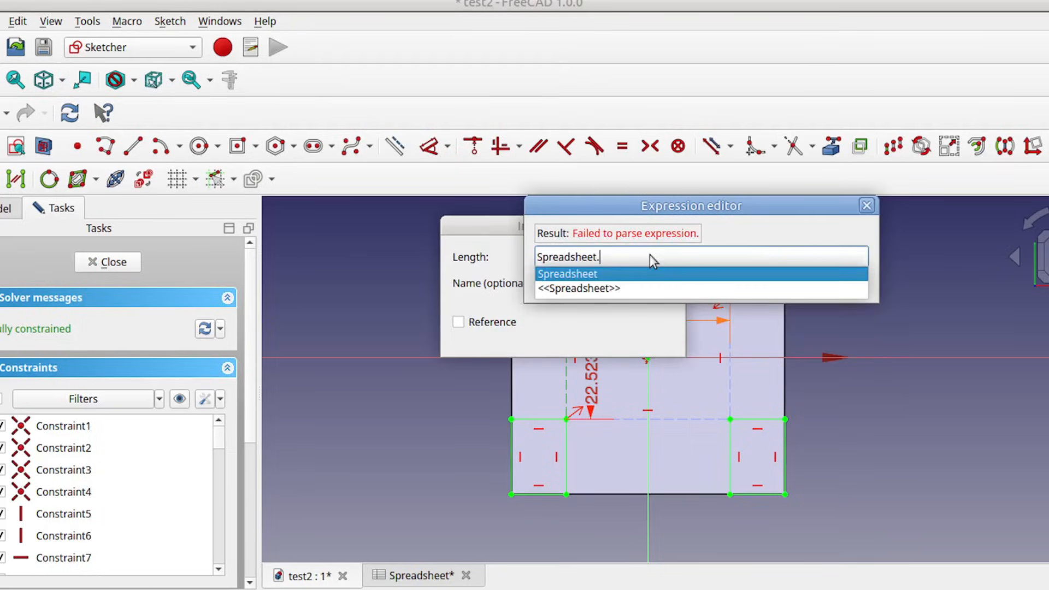
{"action": "type", "text": "box"}
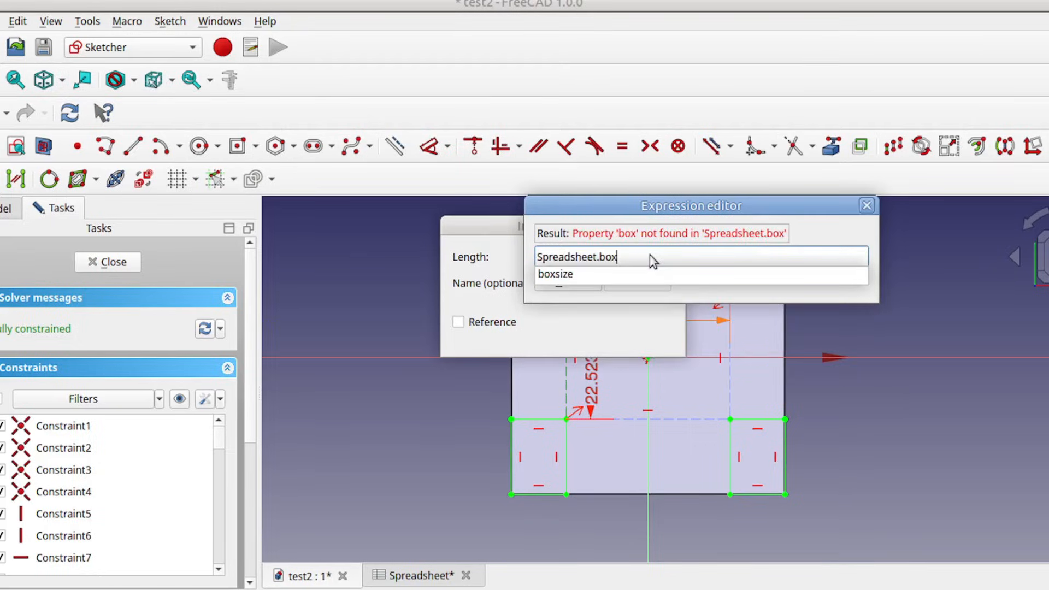
{"action": "key", "text": "Down"}
{"action": "key", "text": "Return"}
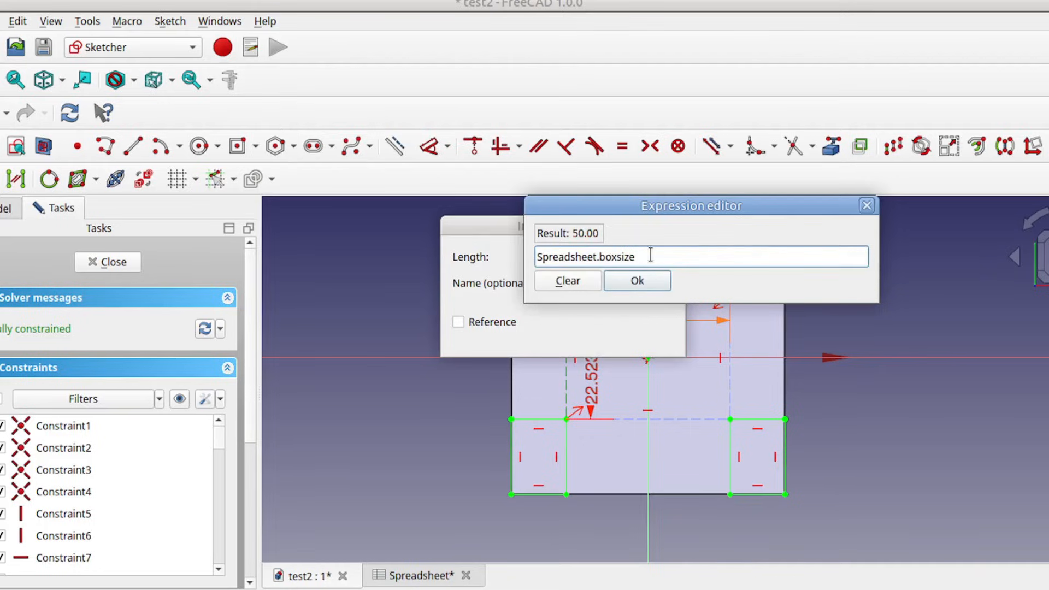
{"action": "type", "text": "-20"}
{"action": "left_click", "coordinate": [637, 280]}
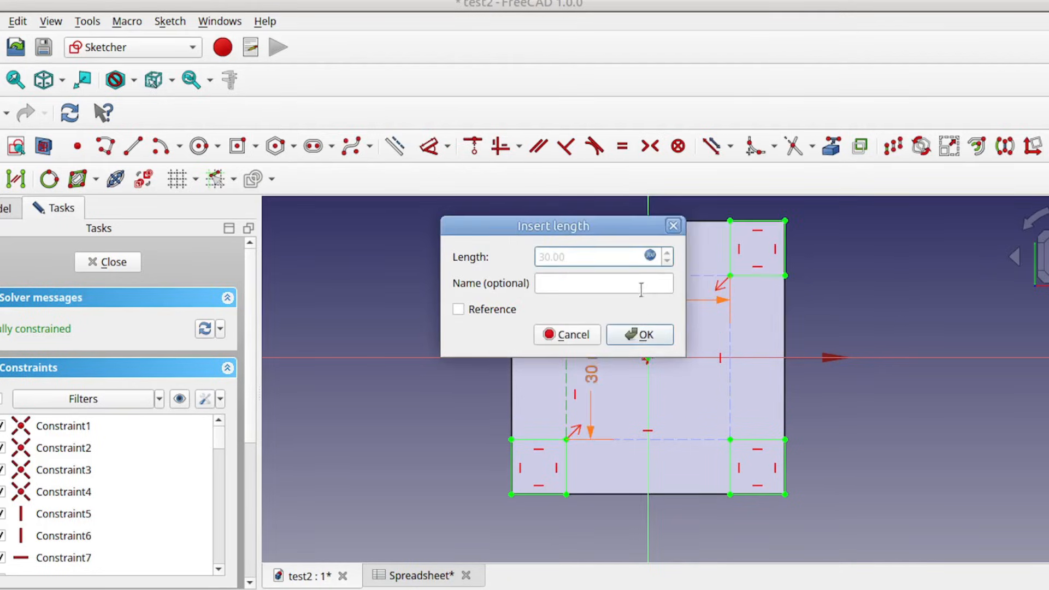
{"action": "left_click", "coordinate": [638, 334]}
{"action": "scroll", "coordinate": [471, 331], "scroll_direction": "down", "scroll_amount": 2}
{"action": "scroll", "coordinate": [470, 331], "scroll_direction": "up", "scroll_amount": 3}
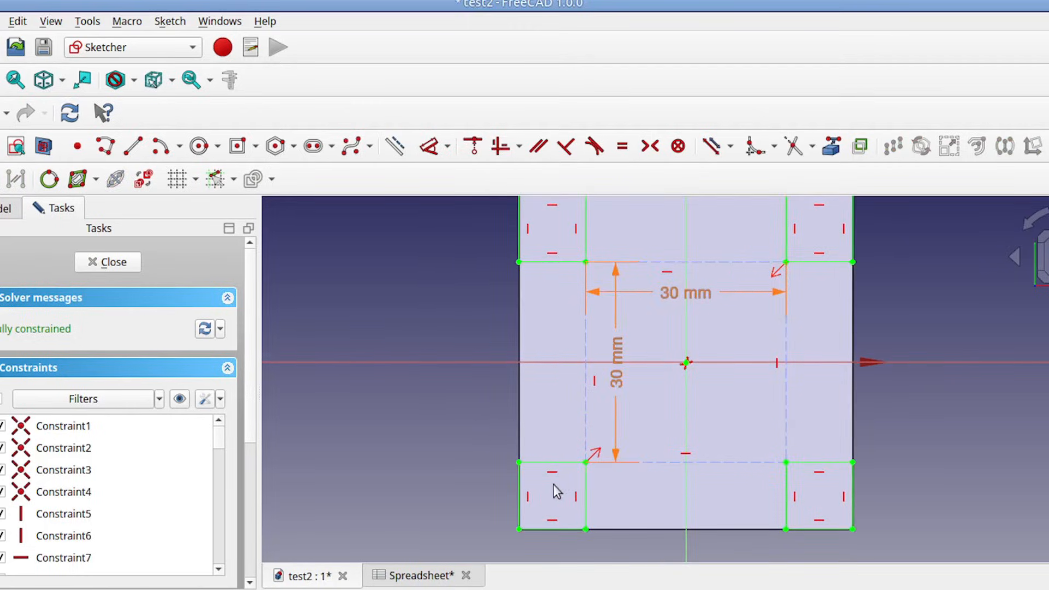
{"action": "left_click", "coordinate": [109, 262]}
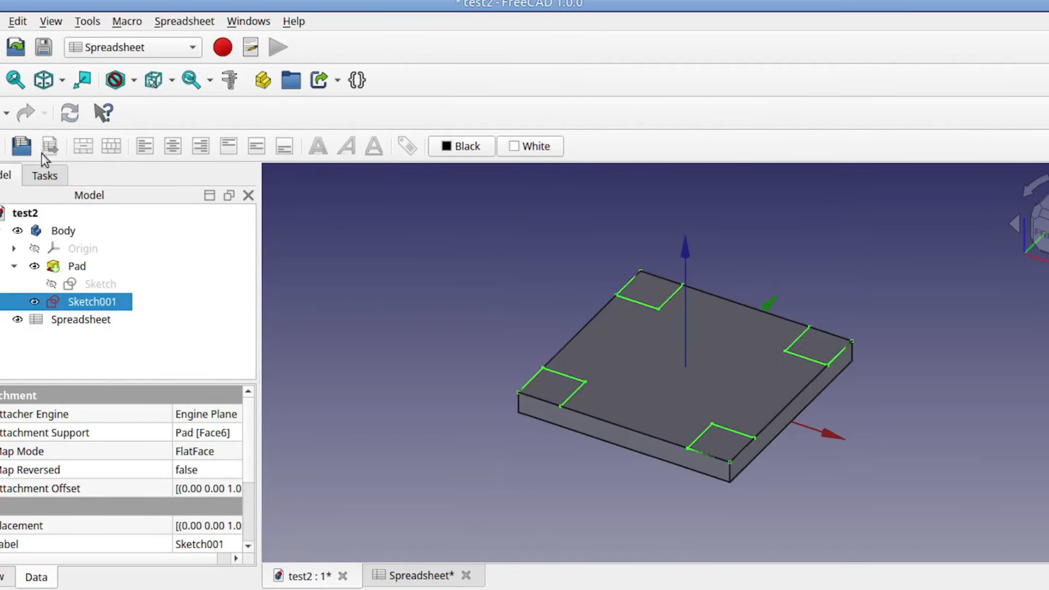
Step: Switch to the Part Design workbench and pad Sketch001 by 10 mm to form the four corner posts
{"action": "left_click", "coordinate": [89, 51]}
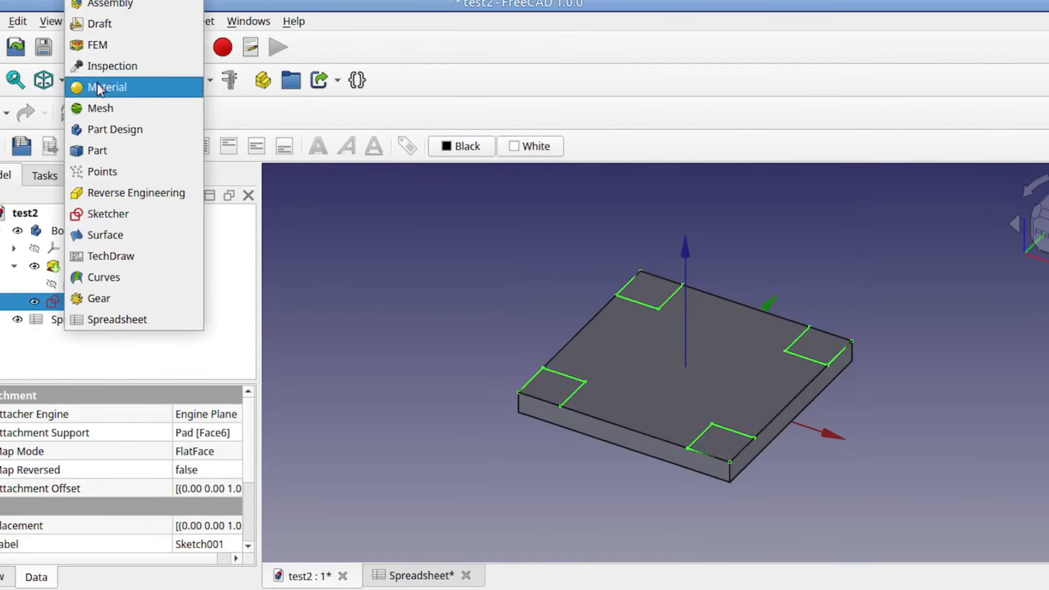
{"action": "left_click", "coordinate": [101, 137]}
{"action": "left_click", "coordinate": [14, 269]}
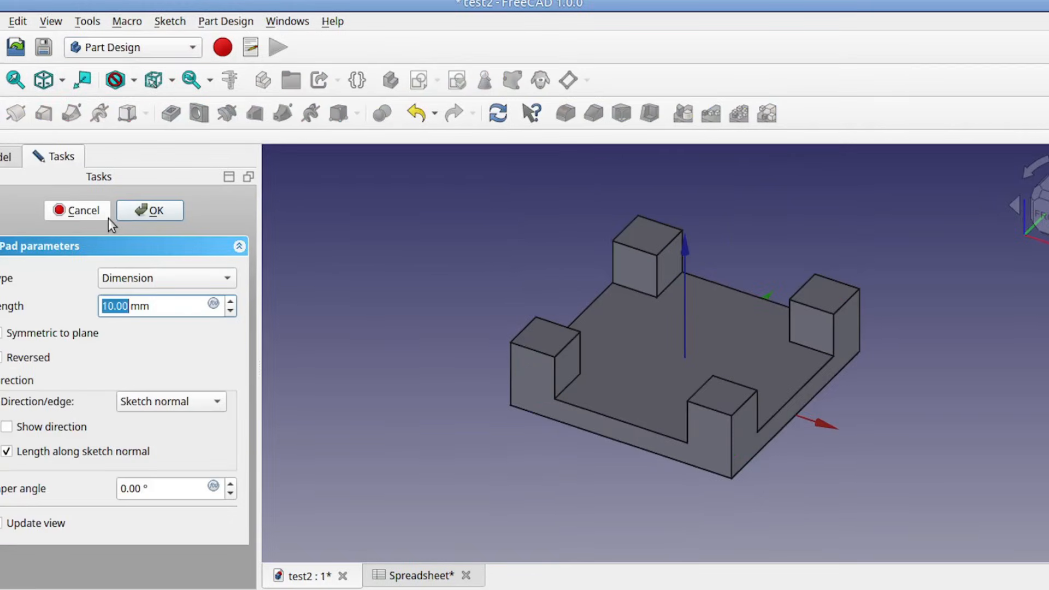
{"action": "left_click", "coordinate": [151, 210]}
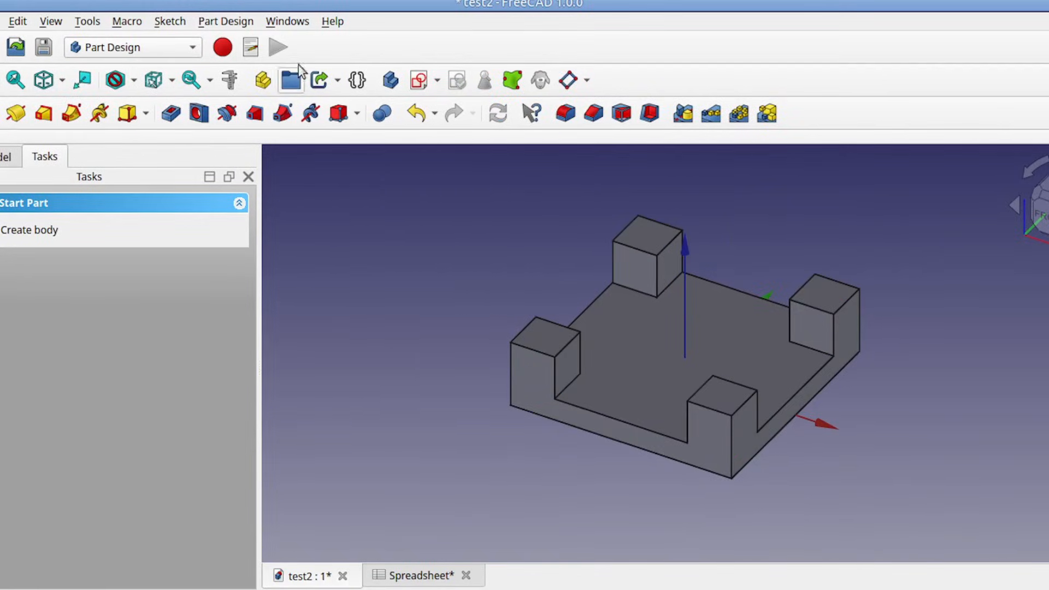
Step: Tile the model and spreadsheet windows side by side and set the box size in cell B1 to 150
{"action": "left_click", "coordinate": [288, 21]}
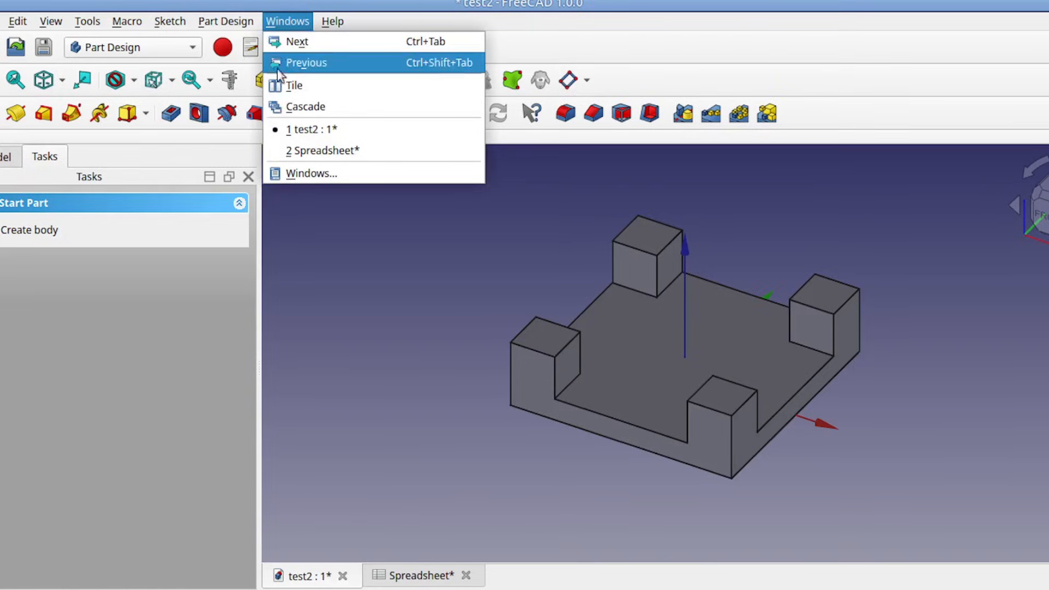
{"action": "left_click", "coordinate": [314, 86]}
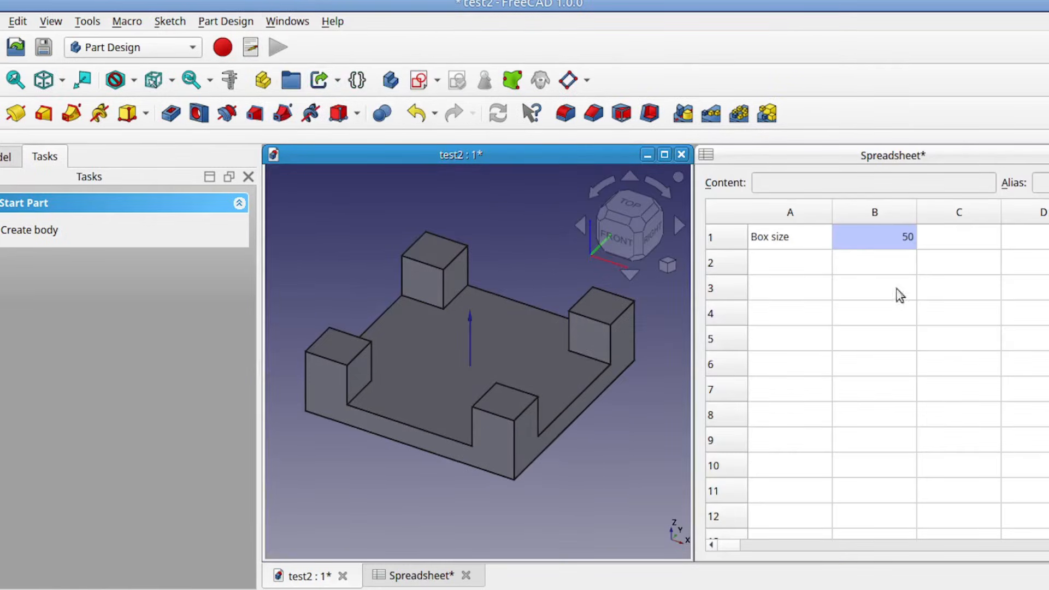
{"action": "left_click", "coordinate": [902, 244]}
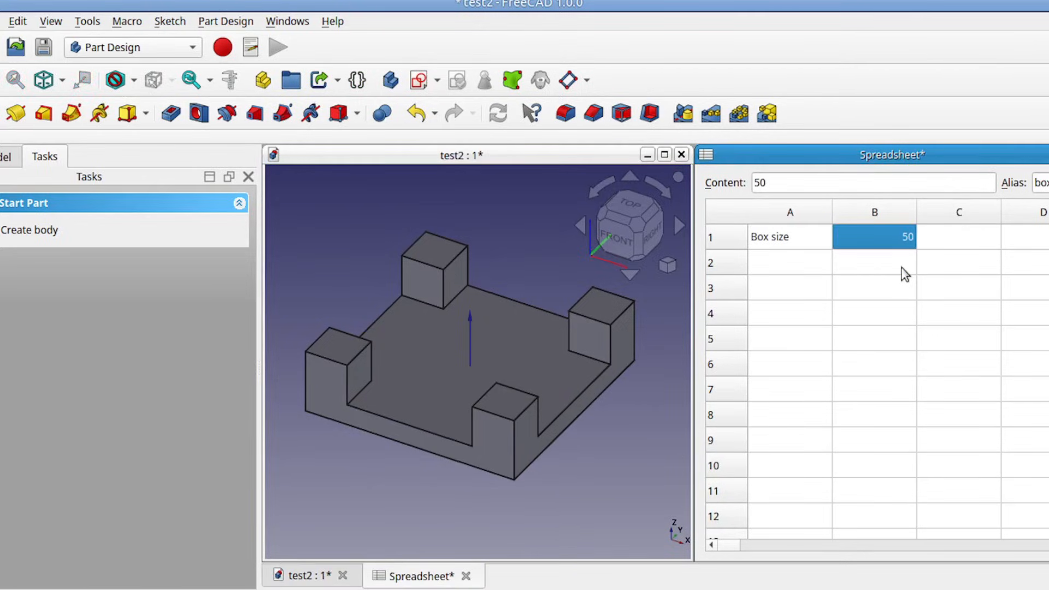
{"action": "type", "text": "1"}
{"action": "key", "text": "Return"}
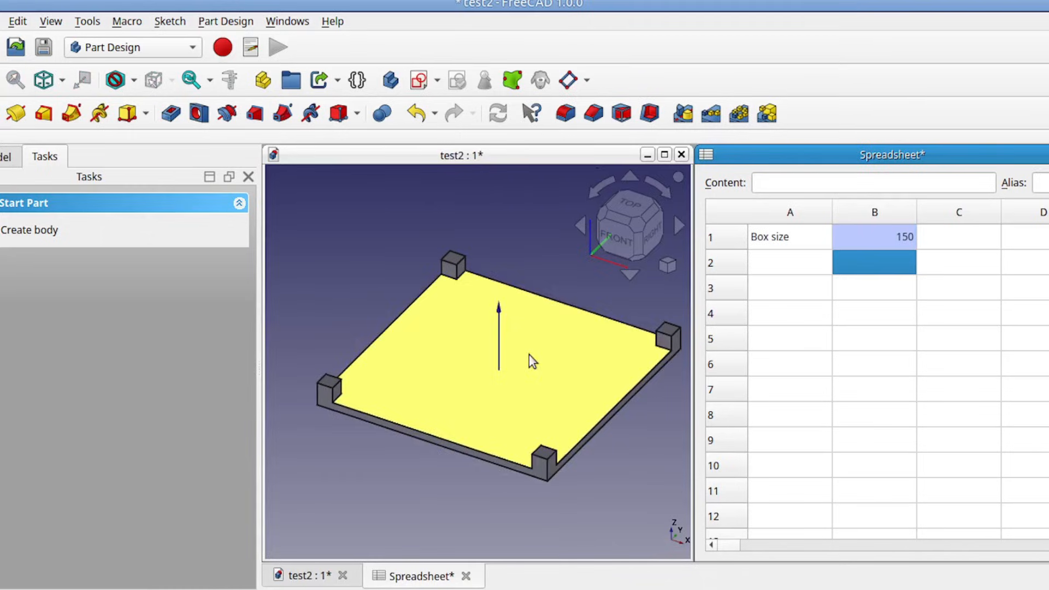
Step: Test the model's response by setting the box size in cell B1 to 40, 120 and 60 in turn
{"action": "left_click", "coordinate": [902, 239]}
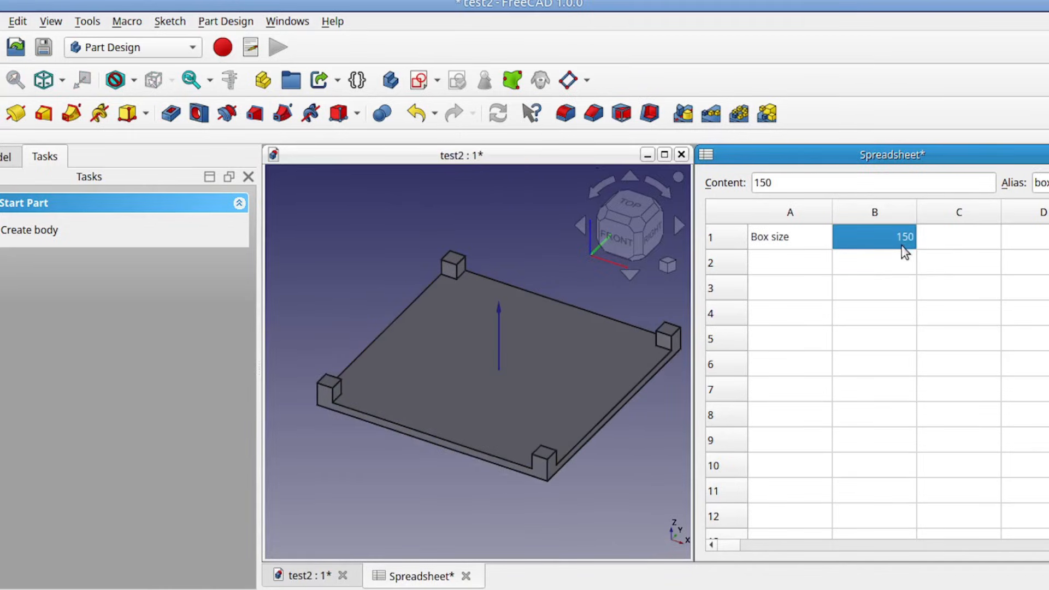
{"action": "type", "text": "40"}
{"action": "key", "text": "Return"}
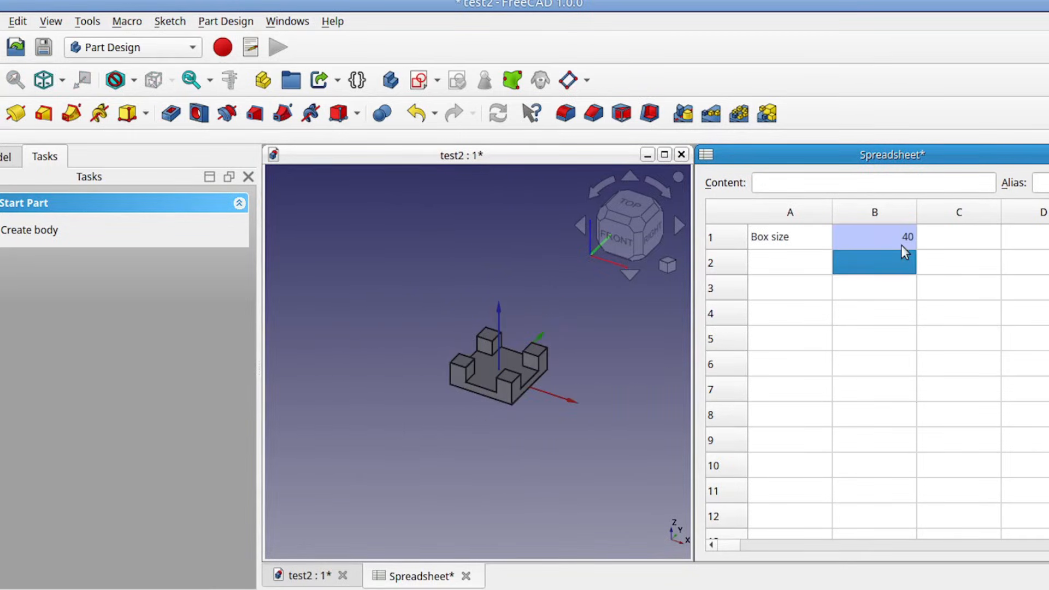
{"action": "left_click", "coordinate": [901, 244]}
{"action": "type", "text": "120"}
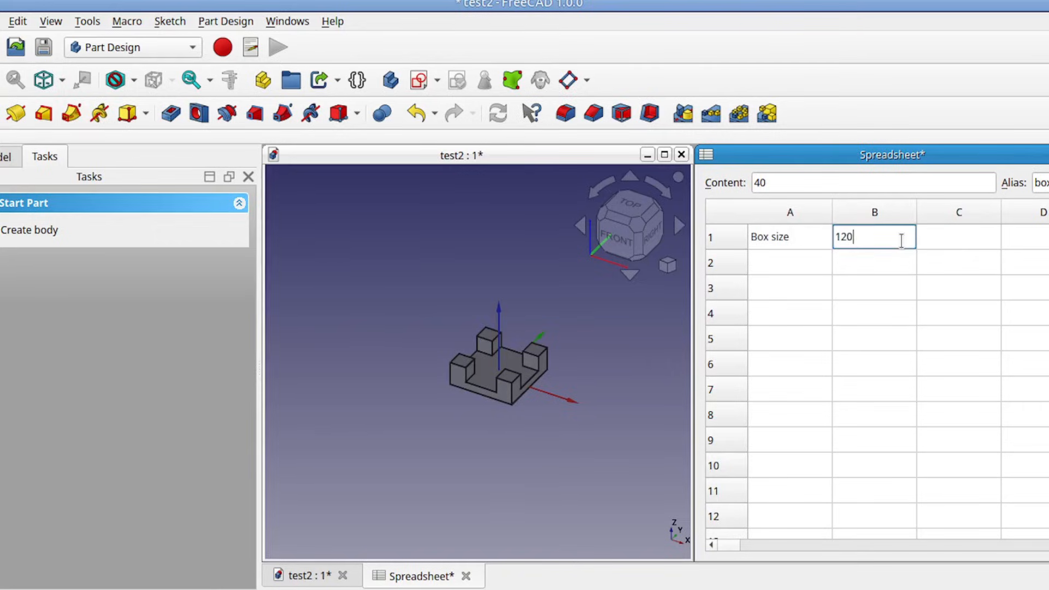
{"action": "key", "text": "Return"}
{"action": "left_click", "coordinate": [900, 241]}
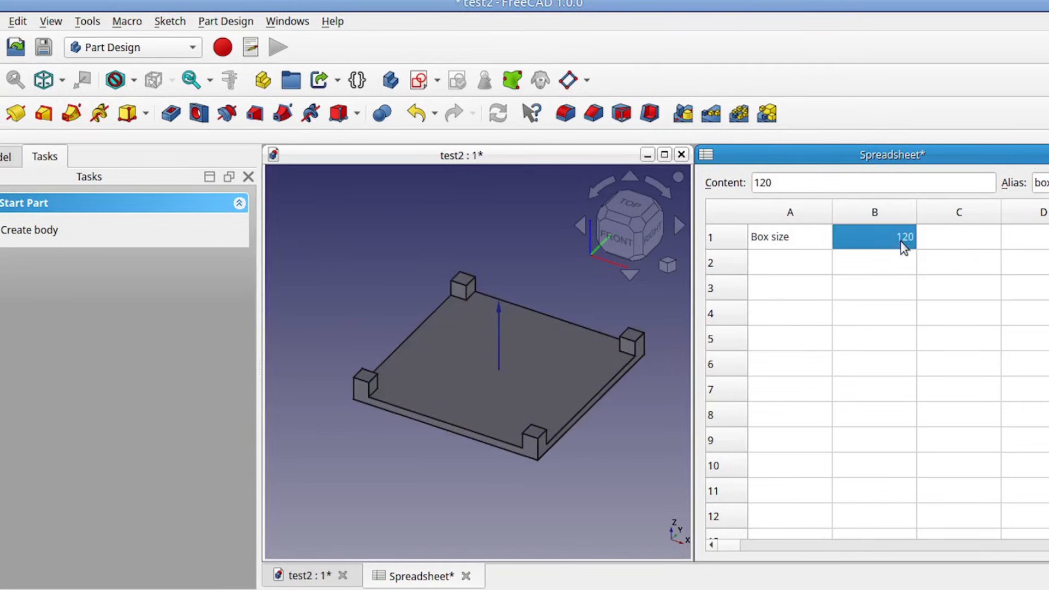
{"action": "type", "text": "60"}
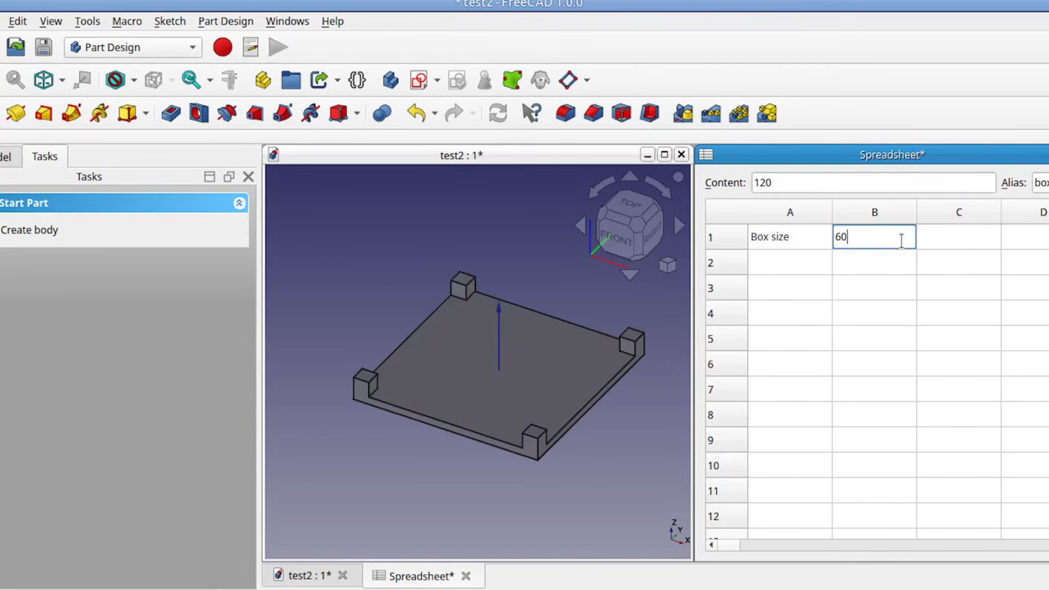
{"action": "key", "text": "Return"}
Step: Set the box size in cell B1 to 120
{"action": "left_click", "coordinate": [900, 241]}
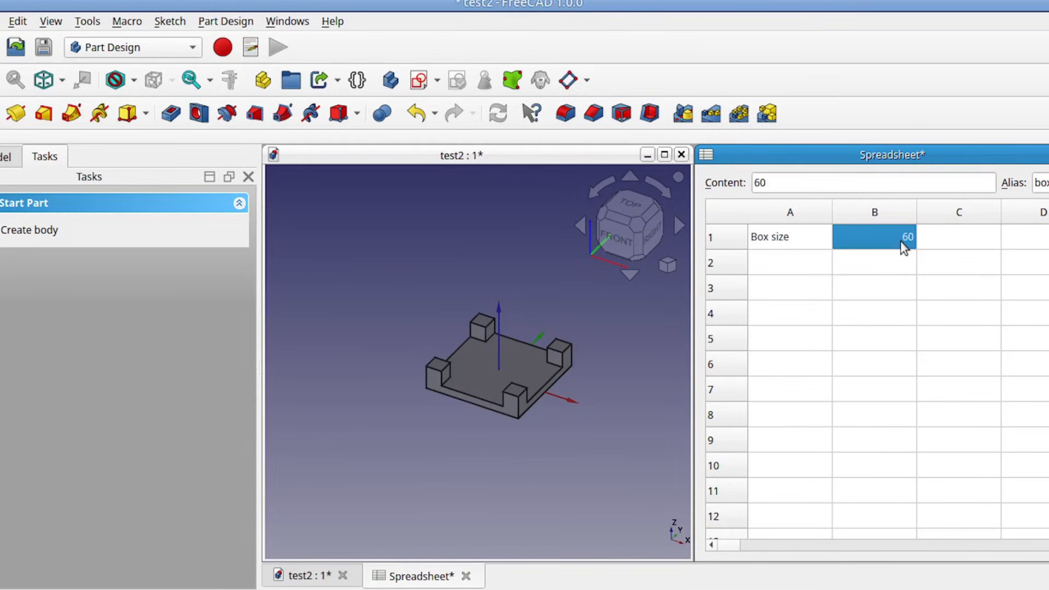
{"action": "type", "text": "120"}
{"action": "key", "text": "Return"}
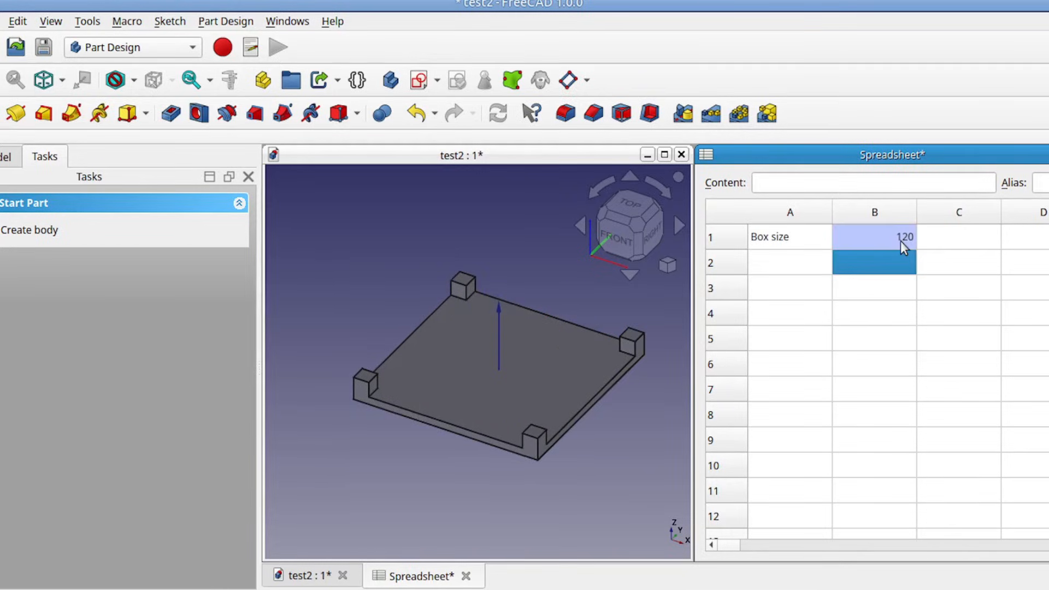
Step: Set the box size in cell B1 to 50, close the spreadsheet view and maximize the model view
{"action": "left_click", "coordinate": [900, 240]}
{"action": "type", "text": "50"}
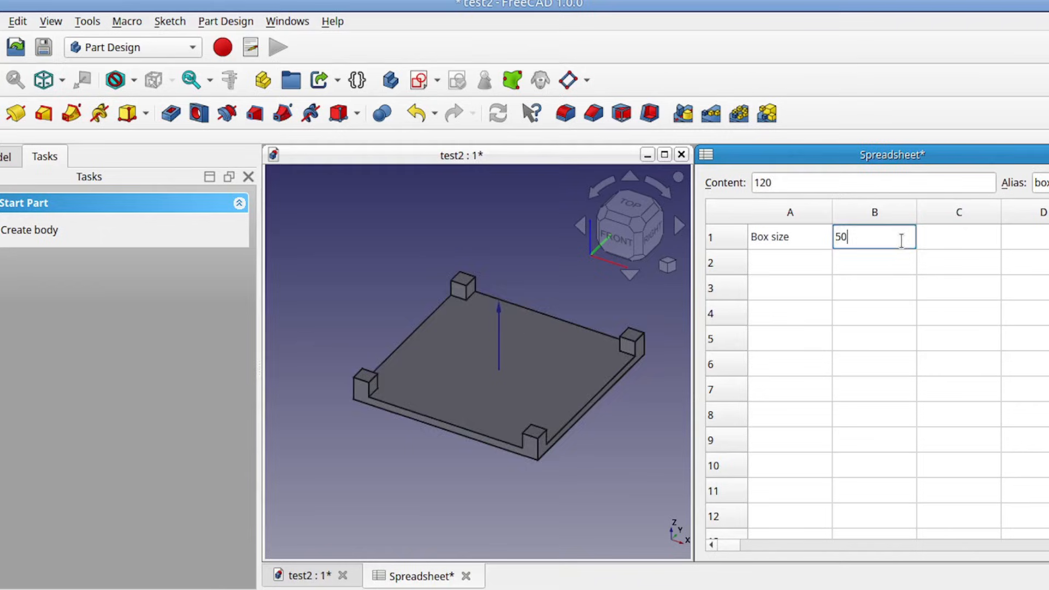
{"action": "key", "text": "Return"}
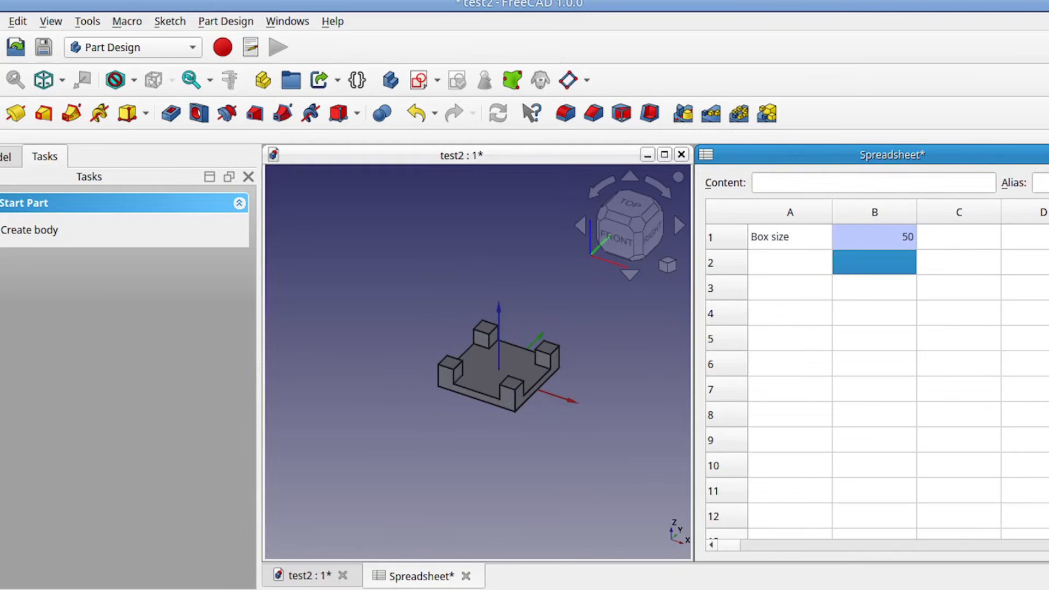
{"action": "key", "text": "ctrl+w"}
{"action": "left_click", "coordinate": [664, 154]}
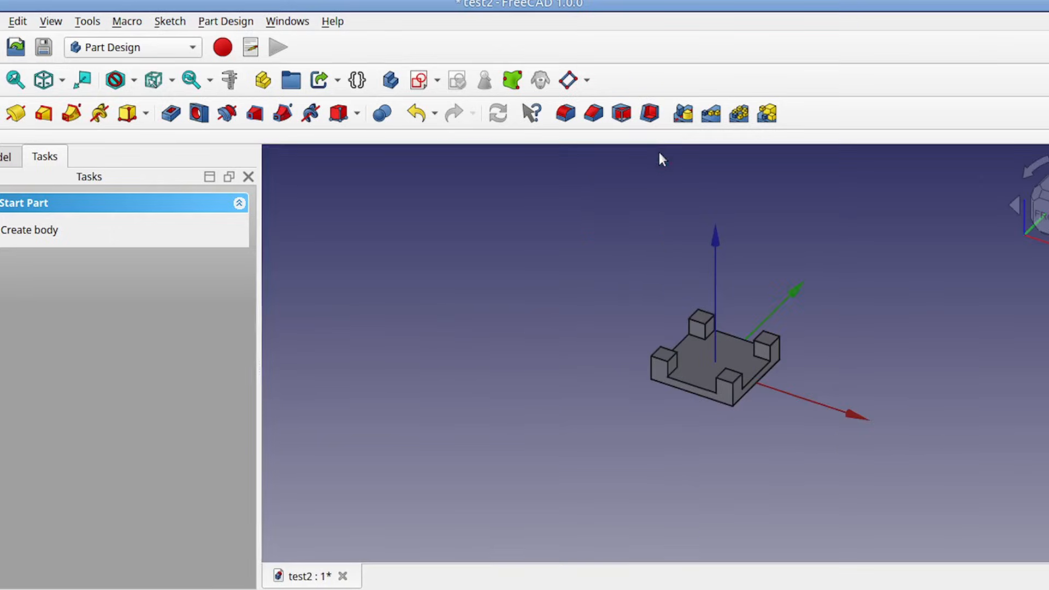
{"action": "scroll", "coordinate": [702, 356], "scroll_direction": "up", "scroll_amount": 5}
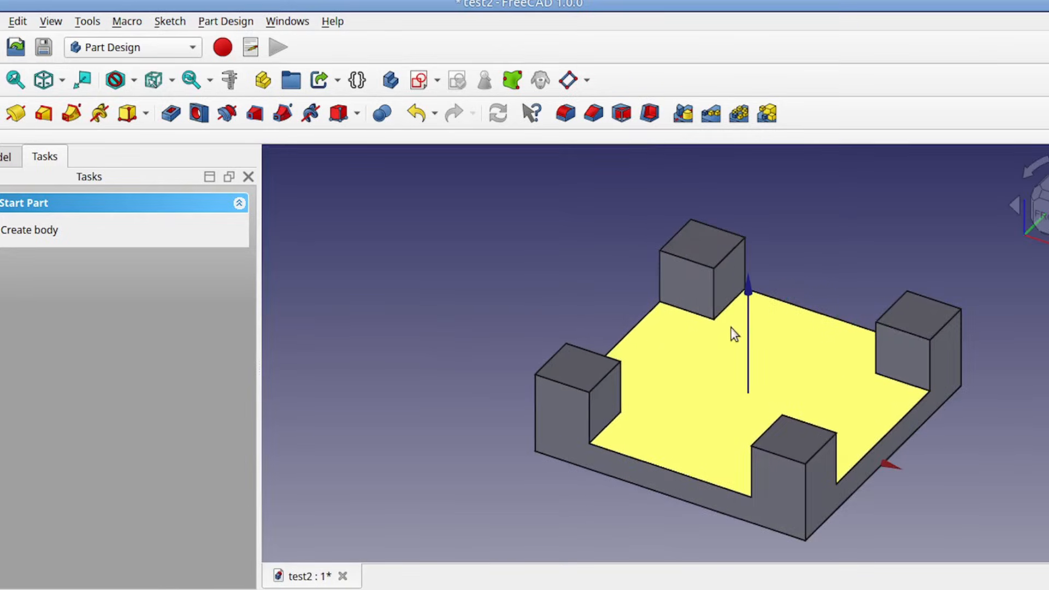
{"action": "middle_click_drag", "start_coordinate": [691, 328], "coordinate": [632, 306]}
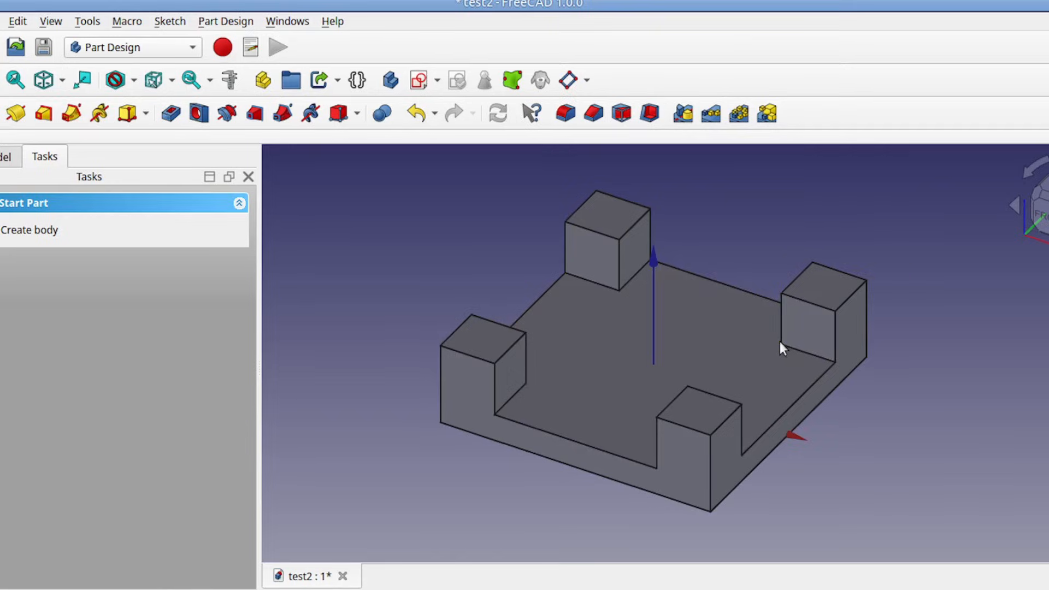
Step: Switch to the Part Design workbench and create a new sketch on the plate's top face between the corner posts
{"action": "left_click", "coordinate": [7, 157]}
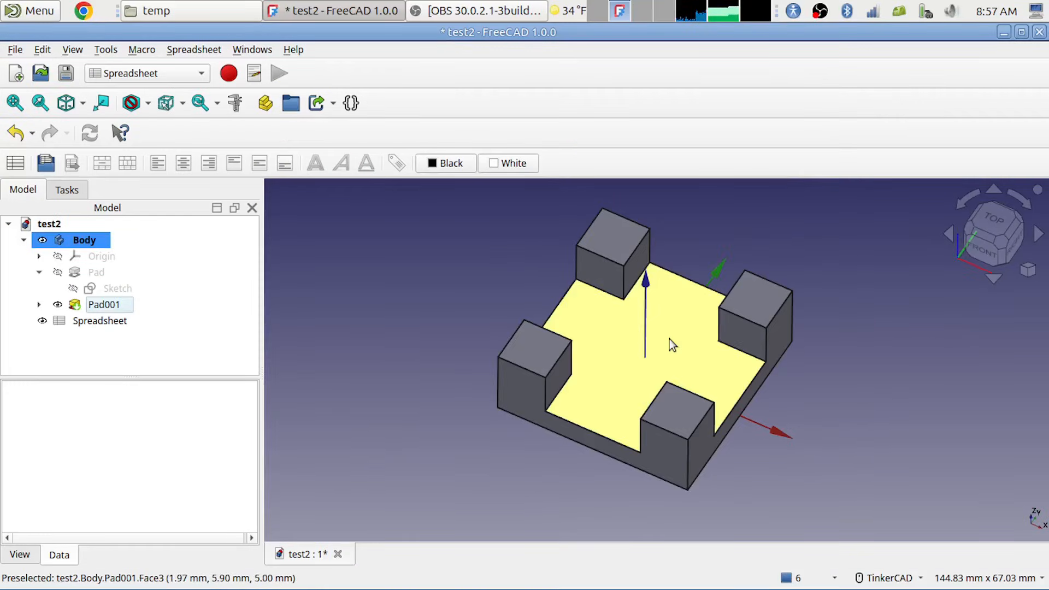
{"action": "left_click", "coordinate": [669, 339]}
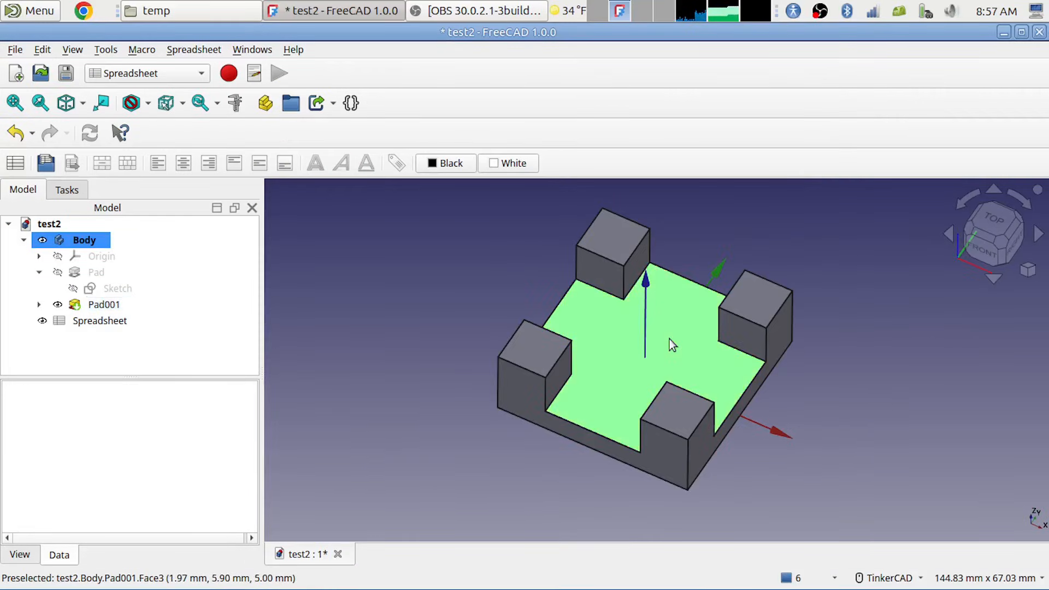
{"action": "left_click", "coordinate": [172, 70]}
{"action": "left_click", "coordinate": [143, 147]}
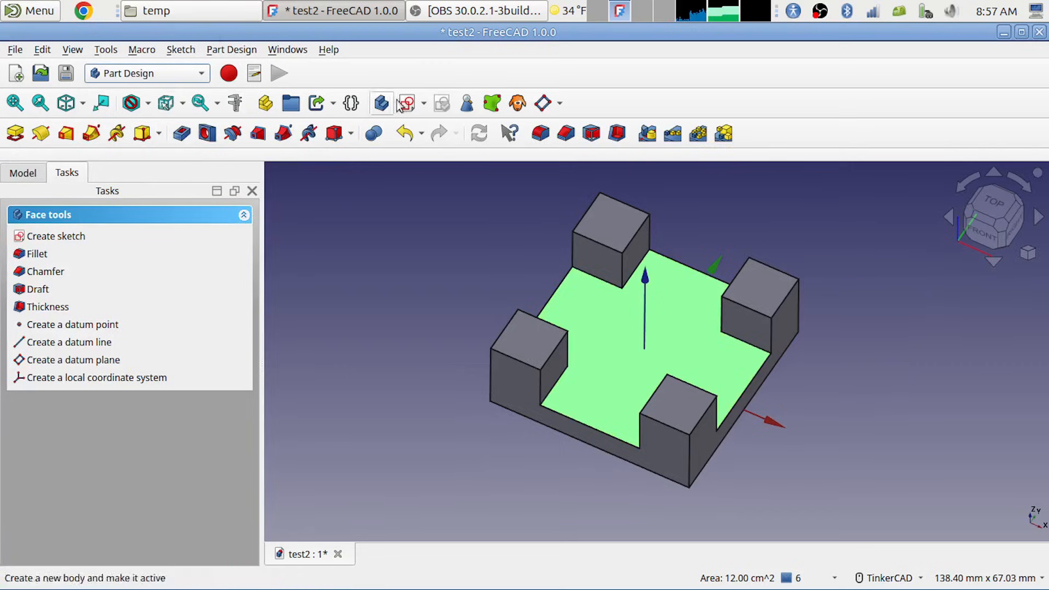
{"action": "left_click", "coordinate": [410, 104]}
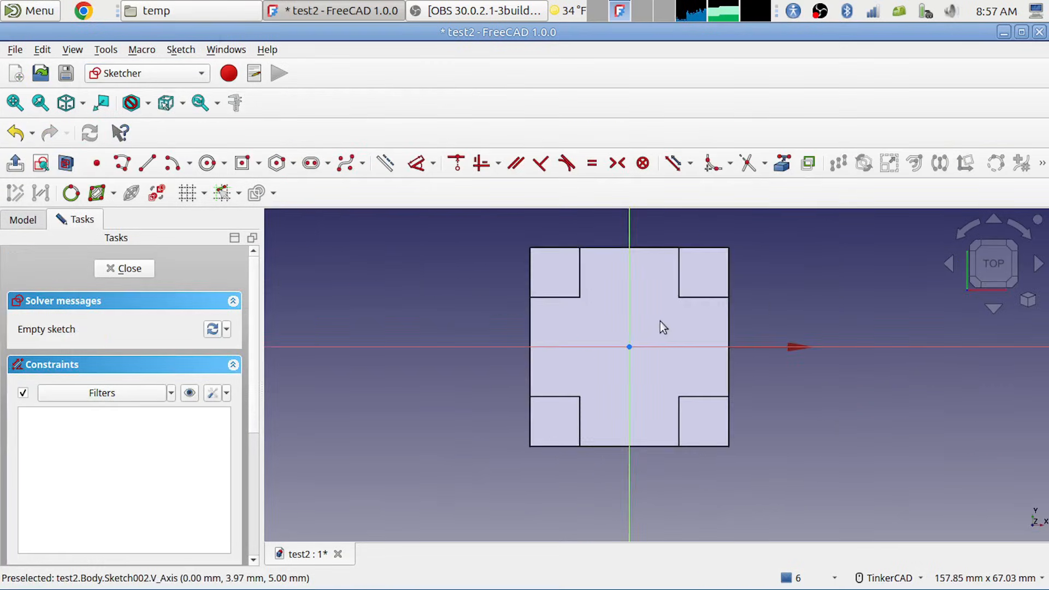
Step: Sketch a circle about 7 mm in diameter centred on the horizontal axis, between the origin and the plate's right edge
{"action": "scroll", "coordinate": [660, 321], "scroll_direction": "up", "scroll_amount": 3}
{"action": "middle_click_drag", "start_coordinate": [699, 342], "coordinate": [612, 313]}
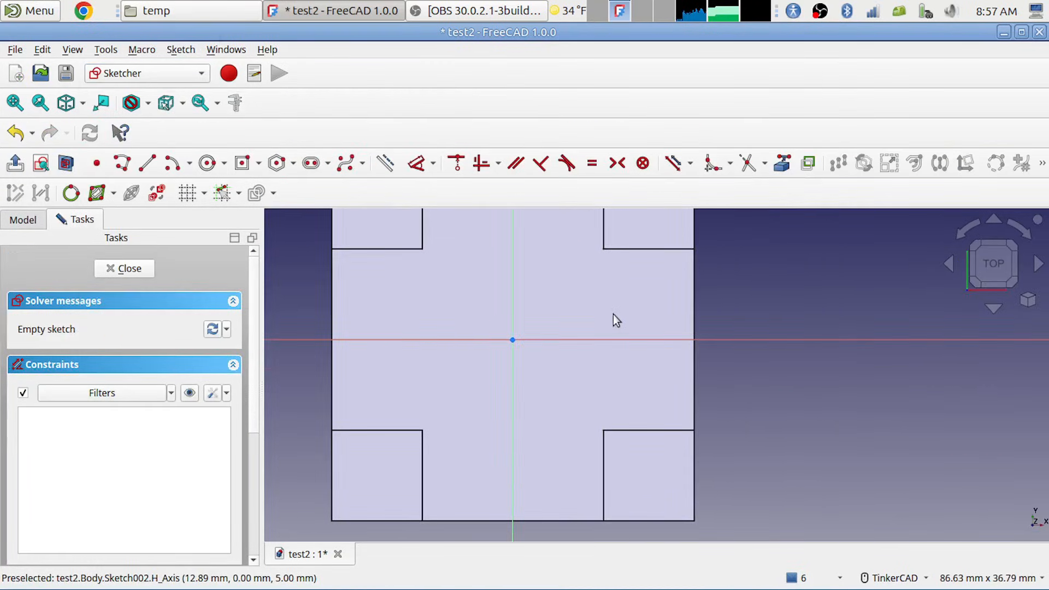
{"action": "left_click", "coordinate": [207, 163]}
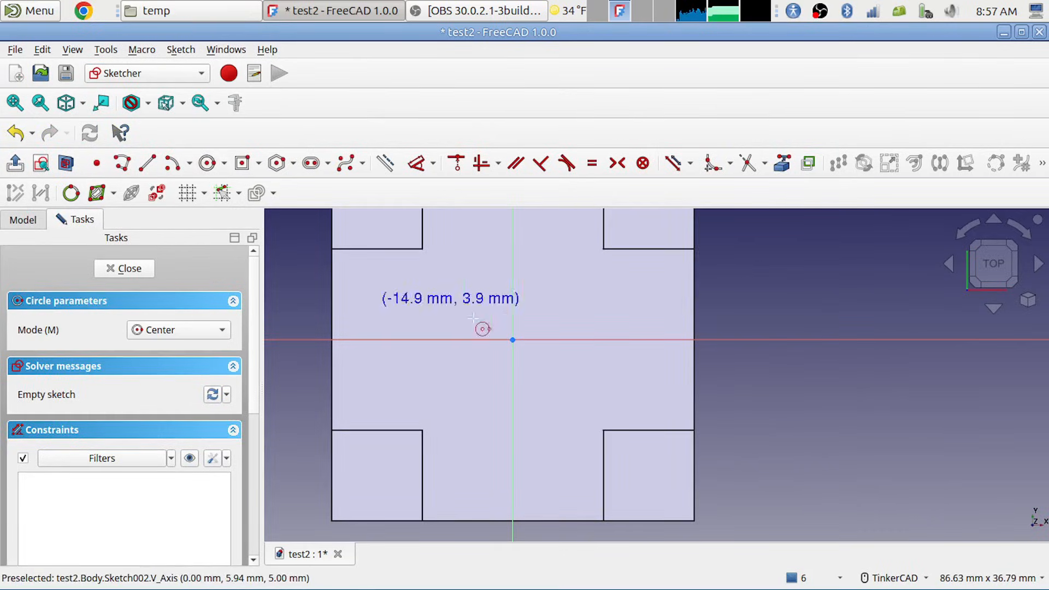
{"action": "left_click", "coordinate": [599, 340]}
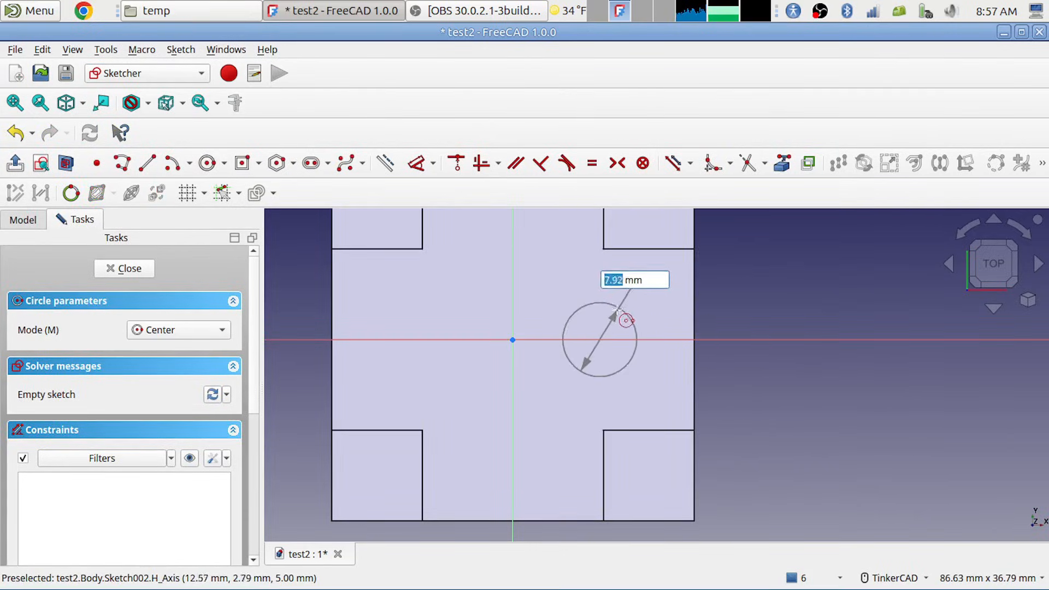
{"action": "left_click", "coordinate": [612, 309]}
{"action": "right_click", "coordinate": [665, 284]}
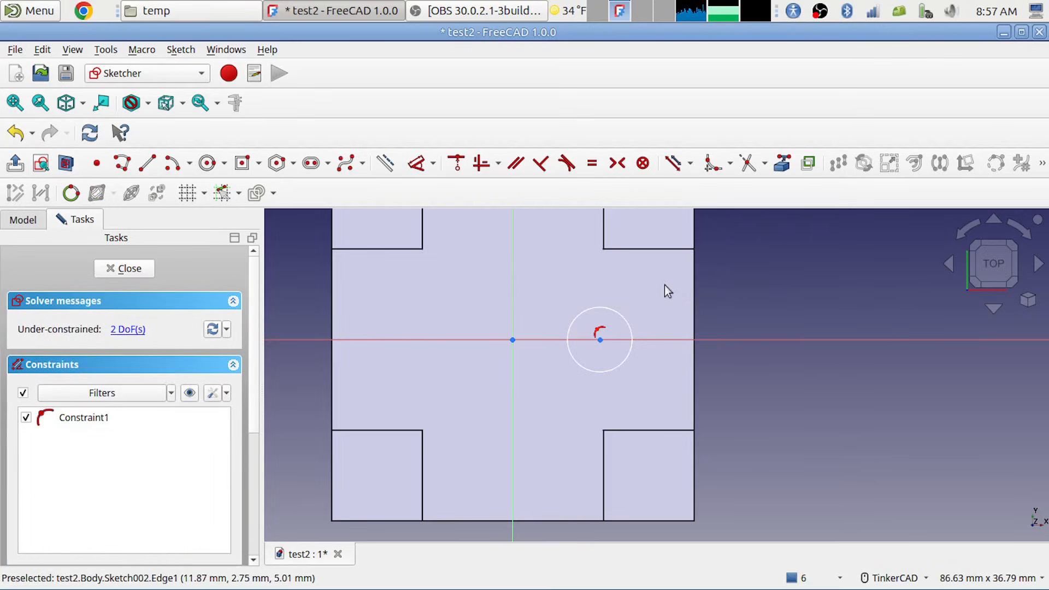
Step: Project the plate's right edge as external geometry, make the circle tangent to it and move the circle's centre closer to that edge
{"action": "left_click", "coordinate": [780, 164]}
{"action": "left_click", "coordinate": [694, 293]}
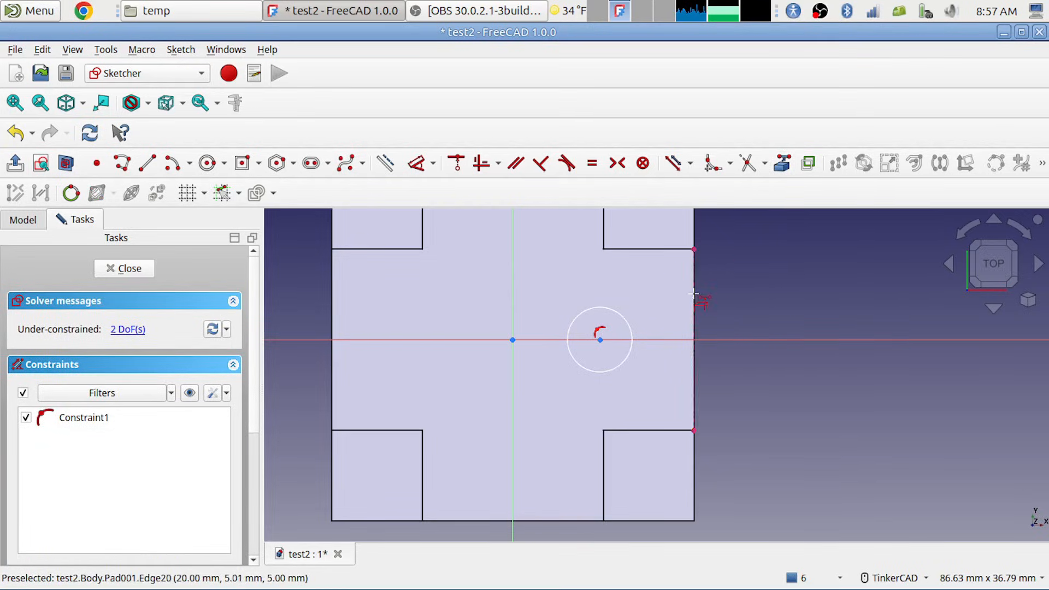
{"action": "right_click", "coordinate": [636, 339]}
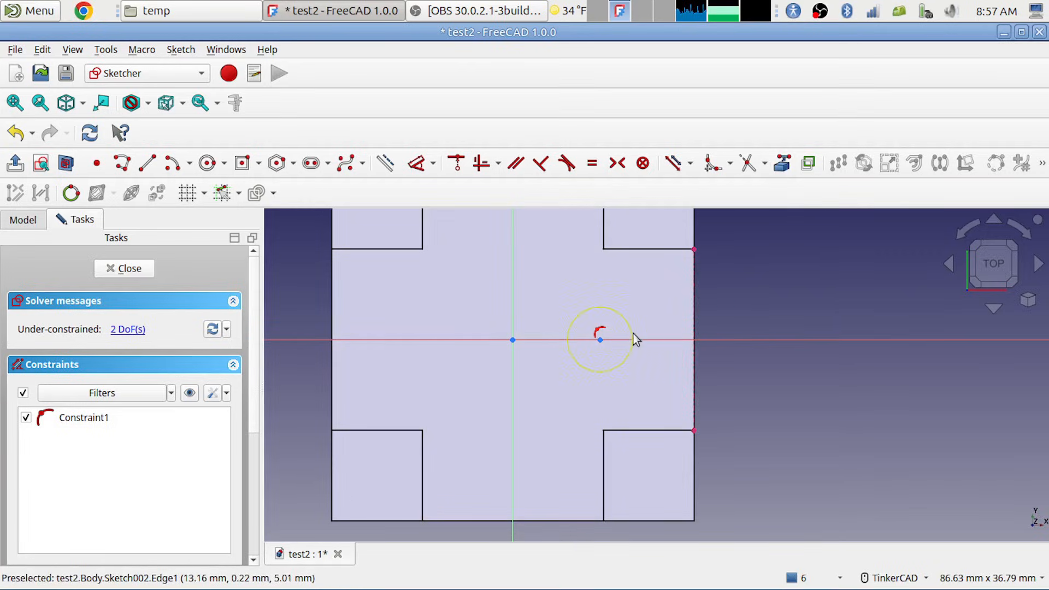
{"action": "left_click_drag", "start_coordinate": [633, 339], "coordinate": [663, 322]}
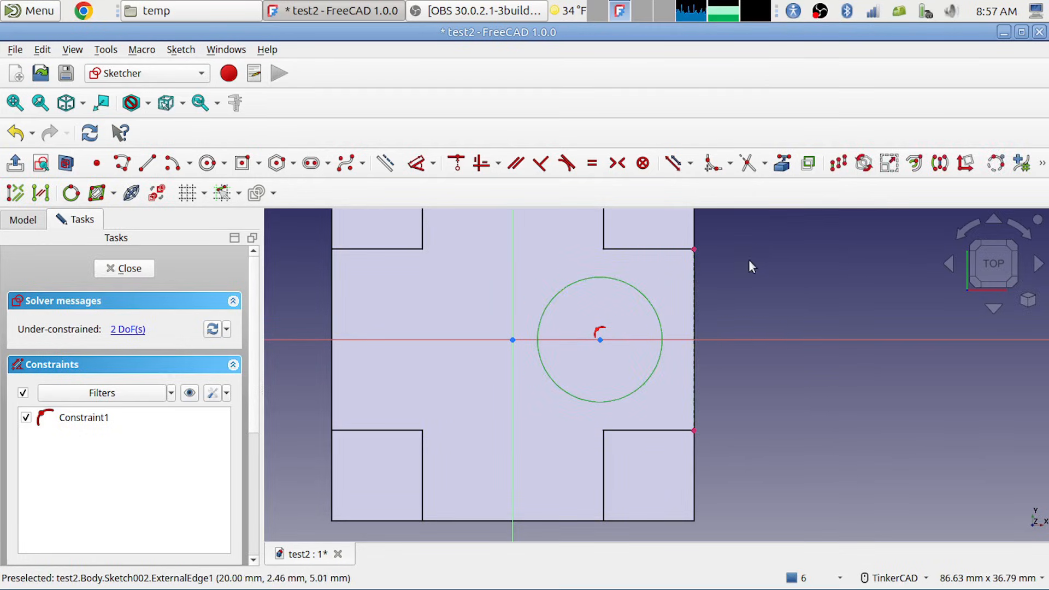
{"action": "left_click", "coordinate": [567, 163]}
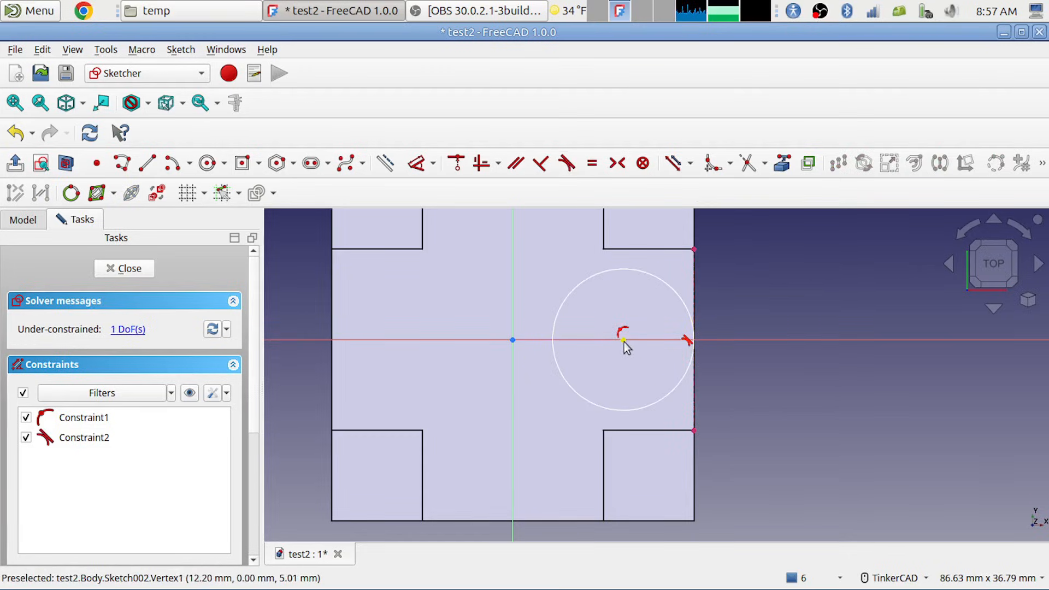
{"action": "left_click_drag", "start_coordinate": [623, 340], "coordinate": [656, 340]}
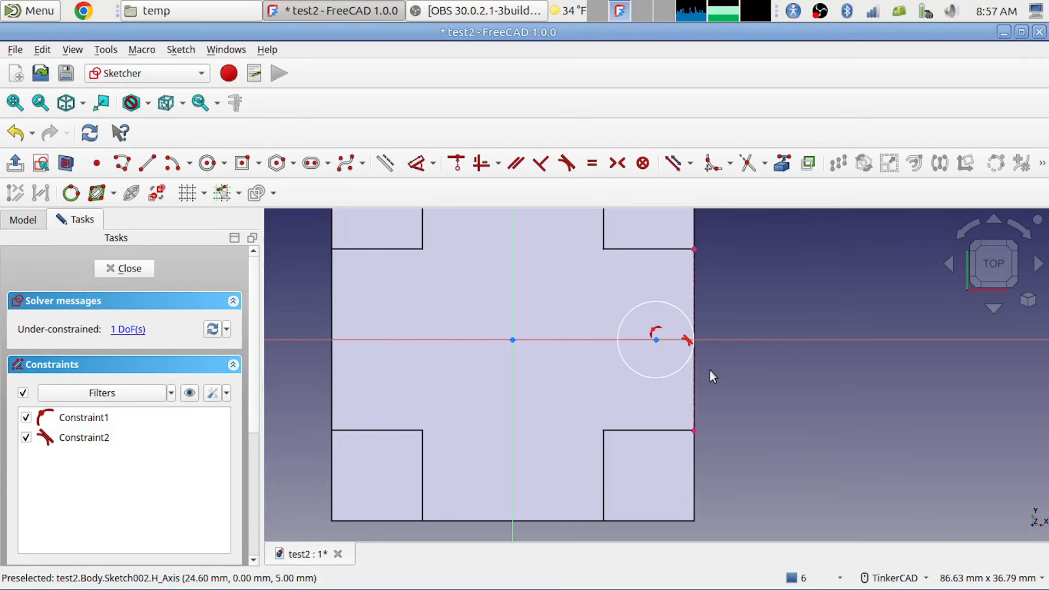
Step: Constrain the horizontal distance between the origin and the circle's centre with the expression Spreadsheet.boxsize/2 -5
{"action": "left_click", "coordinate": [657, 340]}
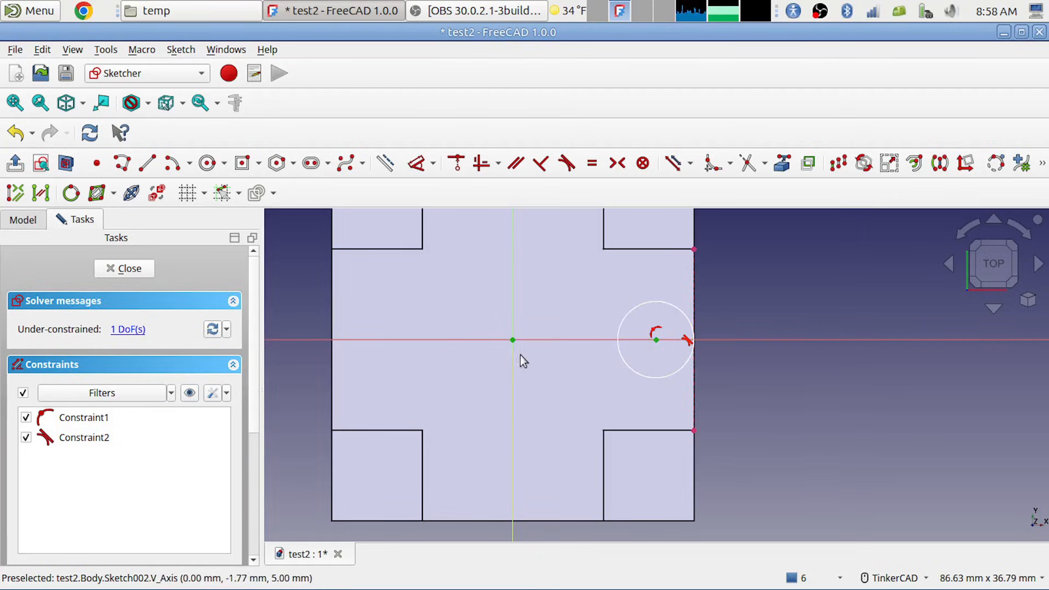
{"action": "left_click", "coordinate": [432, 164]}
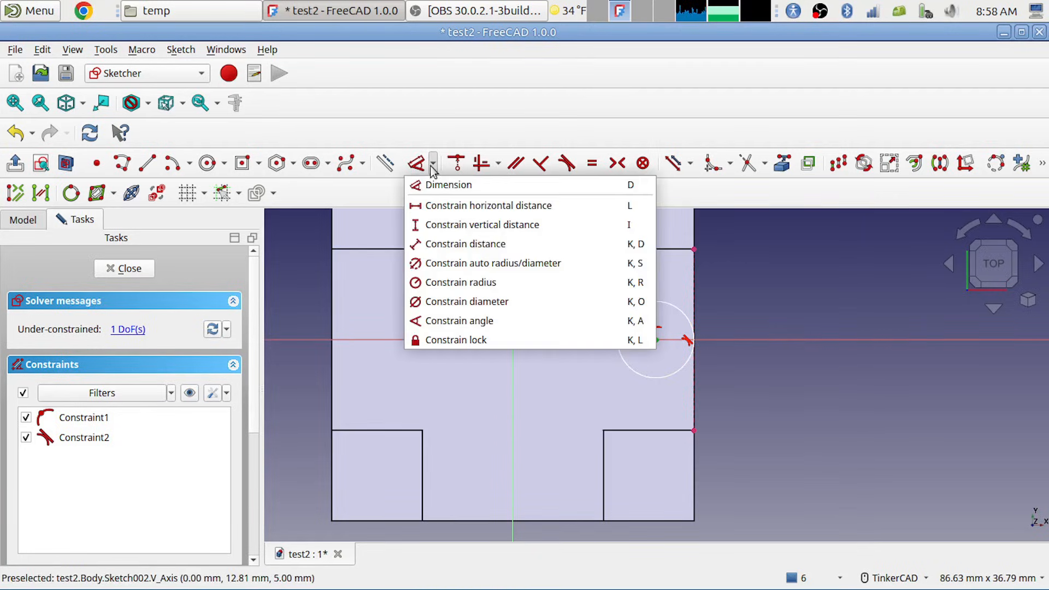
{"action": "left_click", "coordinate": [431, 205]}
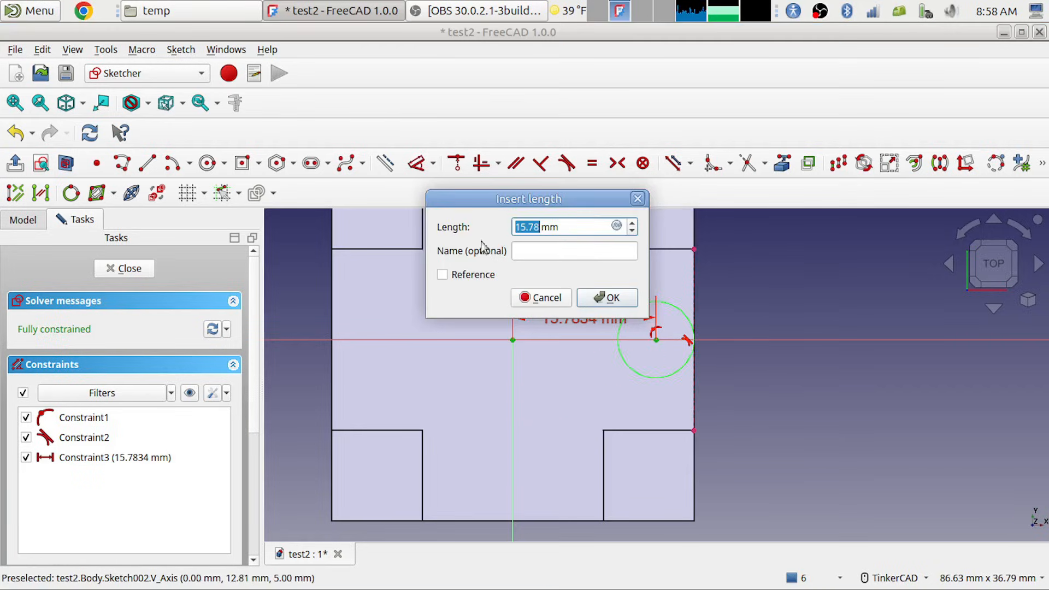
{"action": "left_click", "coordinate": [616, 226]}
{"action": "type", "text": "spre"}
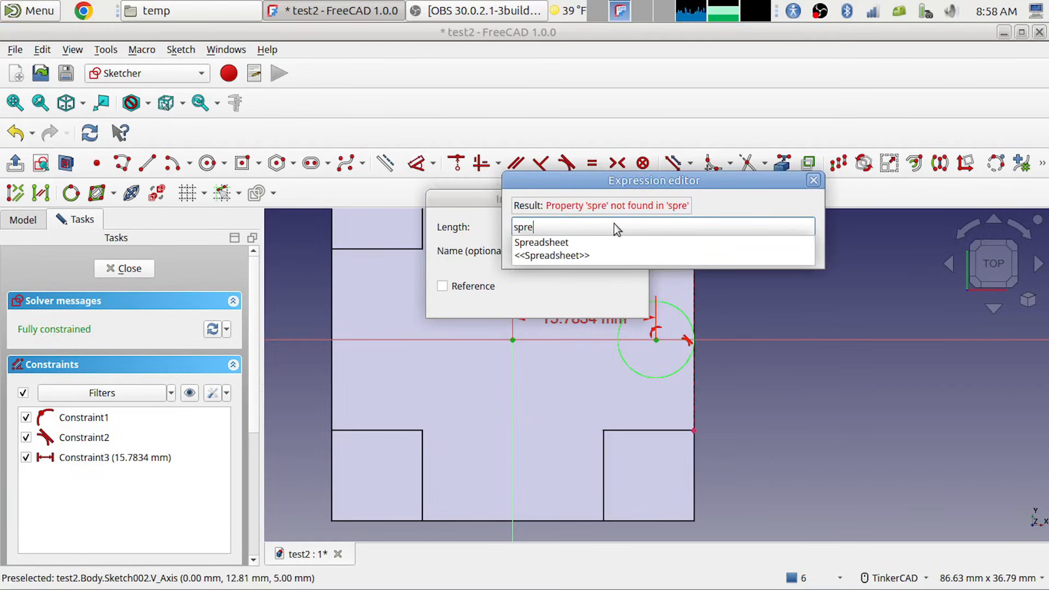
{"action": "key", "text": "Down"}
{"action": "type", "text": ".bo"}
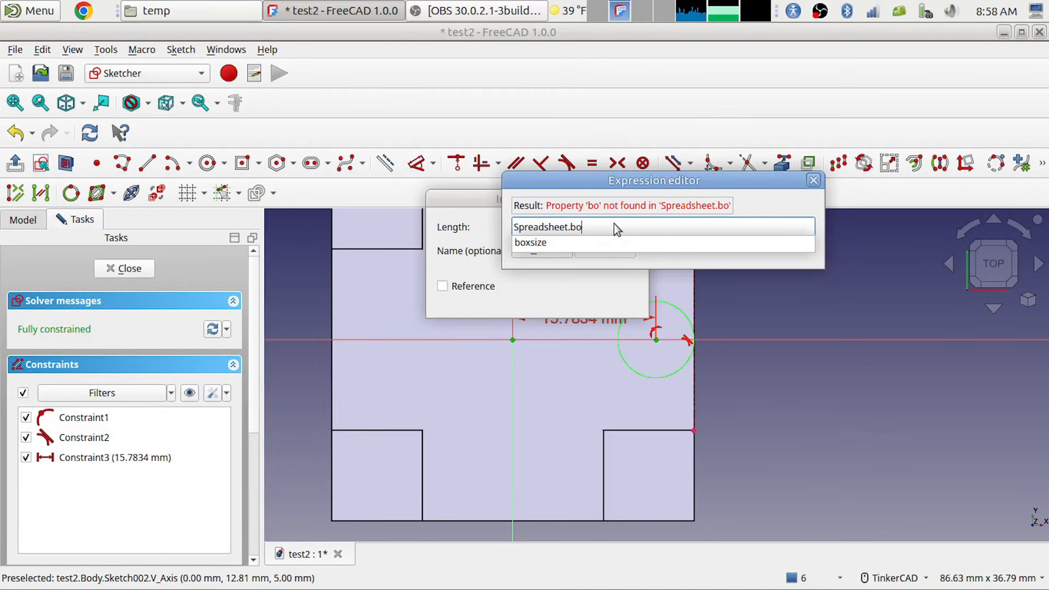
{"action": "key", "text": "Down"}
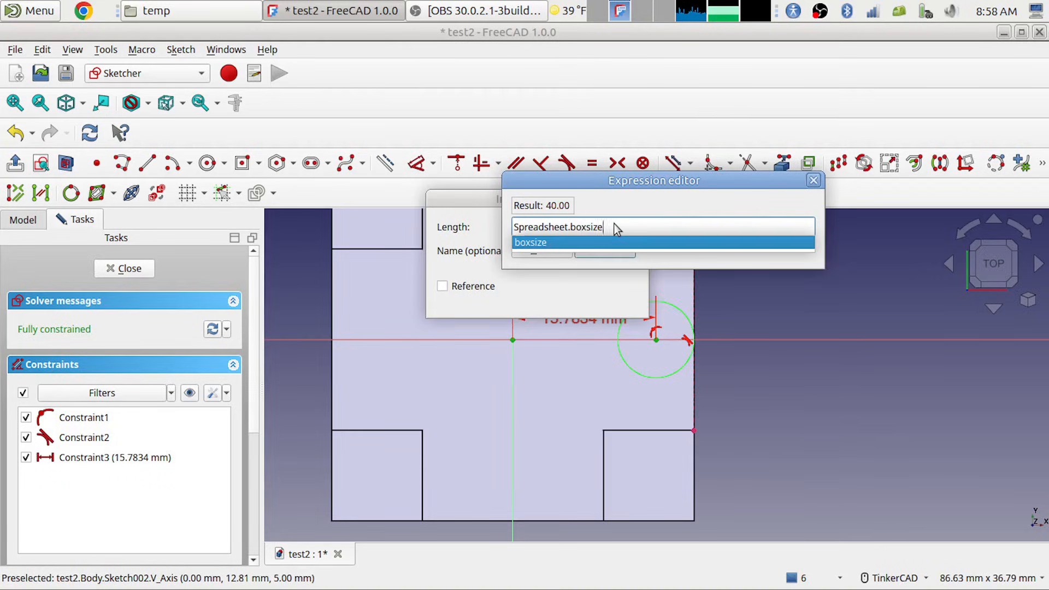
{"action": "type", "text": "/"}
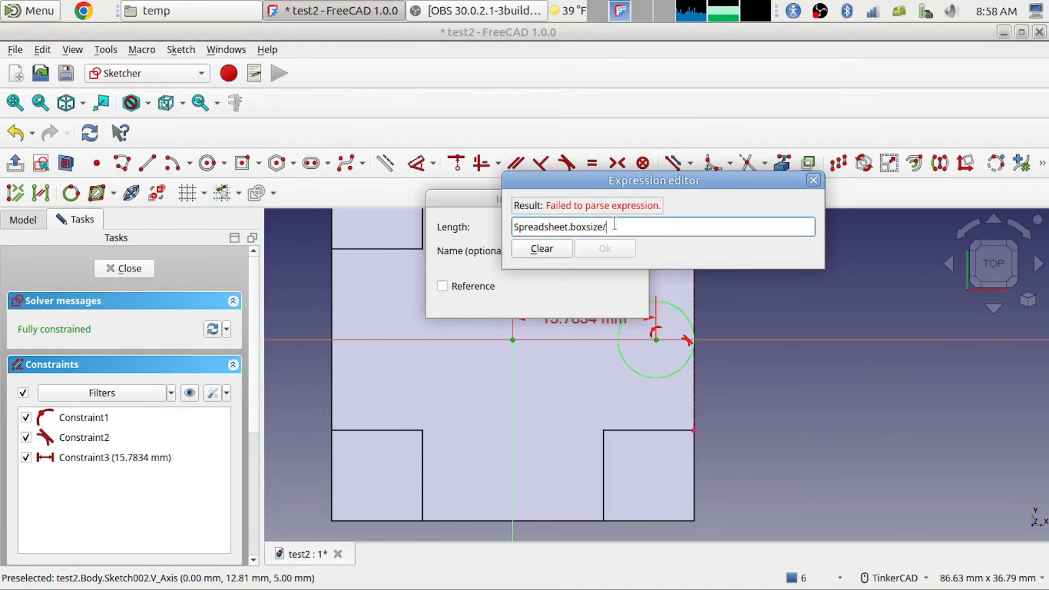
{"action": "type", "text": "2-5"}
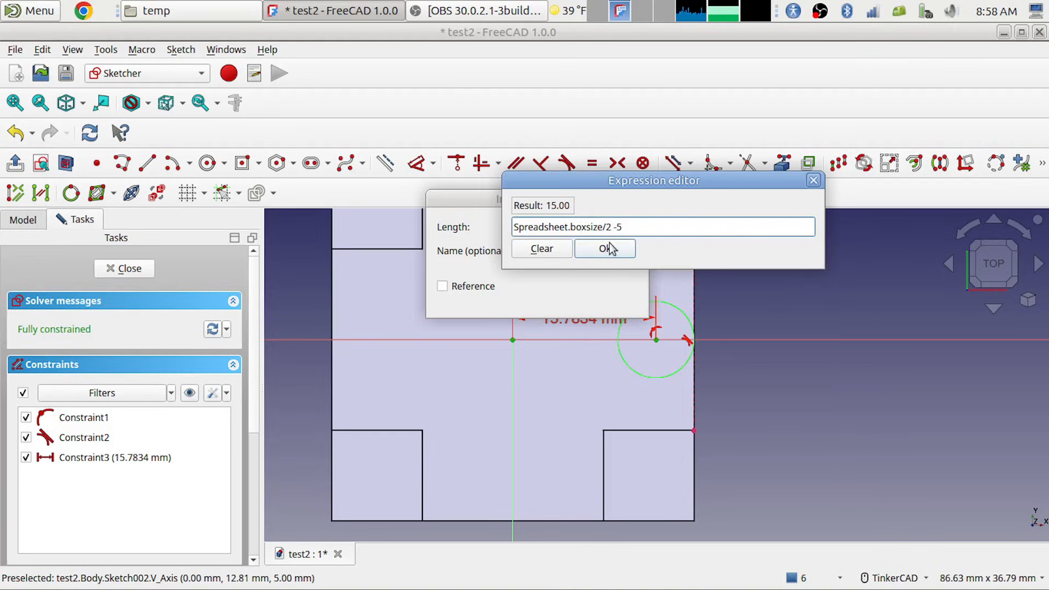
{"action": "left_click", "coordinate": [604, 250]}
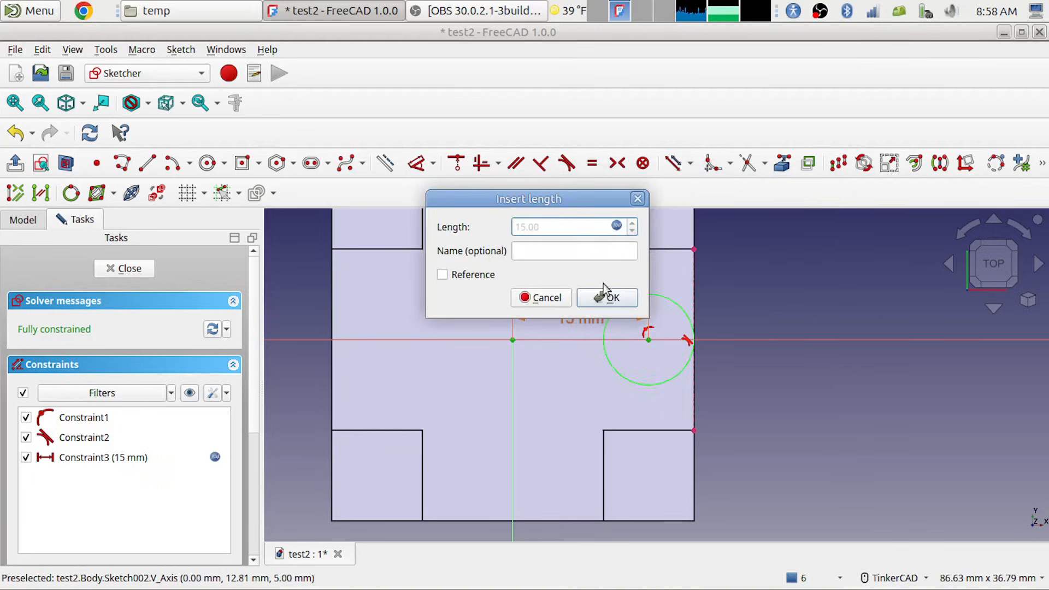
{"action": "left_click", "coordinate": [605, 295]}
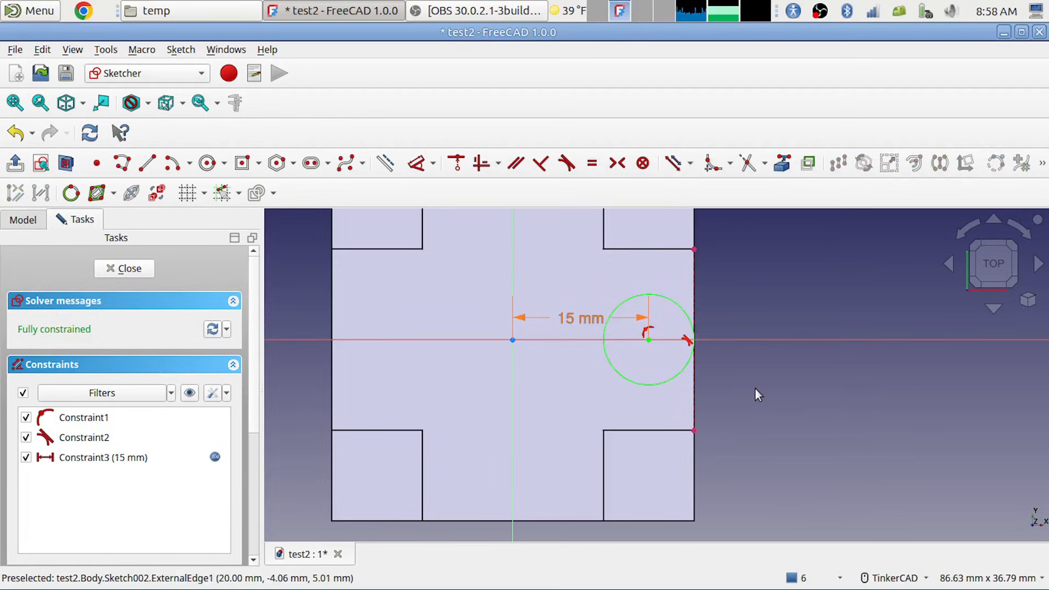
Step: Try to add a diameter dimension to the circle
{"action": "scroll", "coordinate": [752, 388], "scroll_direction": "up", "scroll_amount": 1}
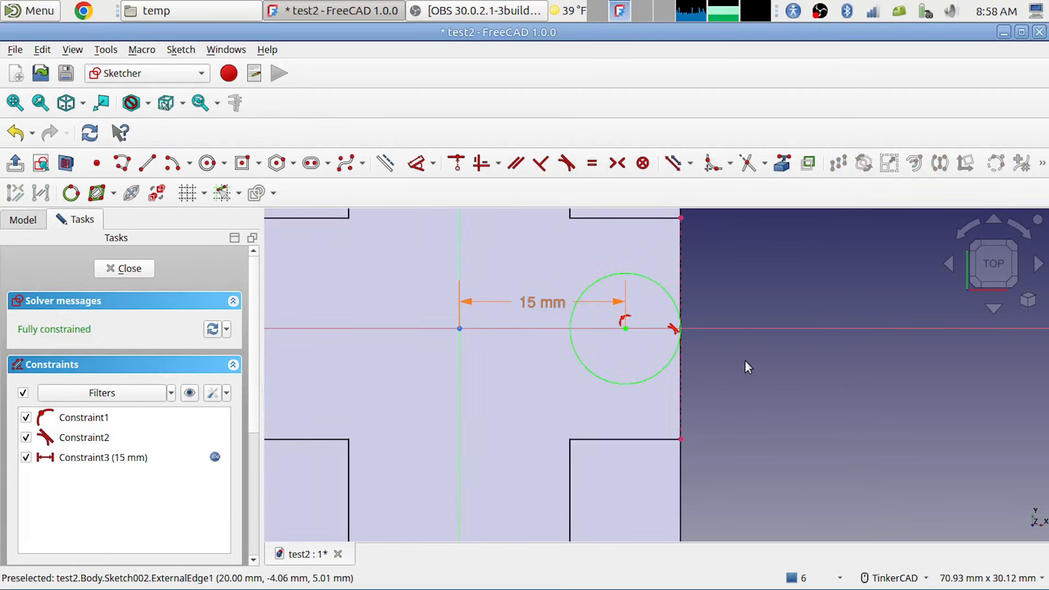
{"action": "right_click", "coordinate": [745, 359]}
{"action": "left_click", "coordinate": [738, 371]}
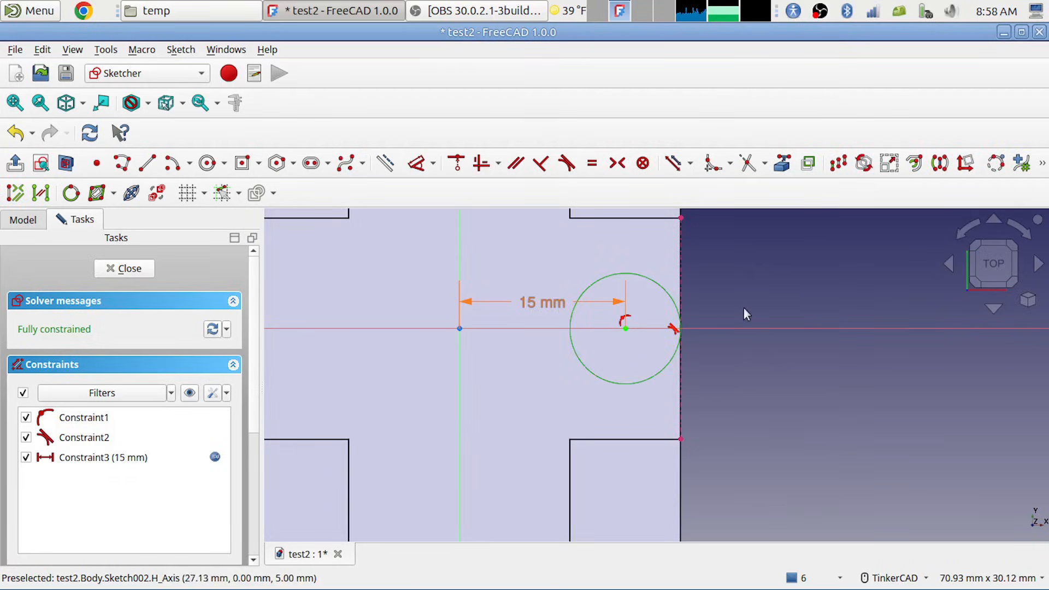
{"action": "left_click", "coordinate": [426, 170]}
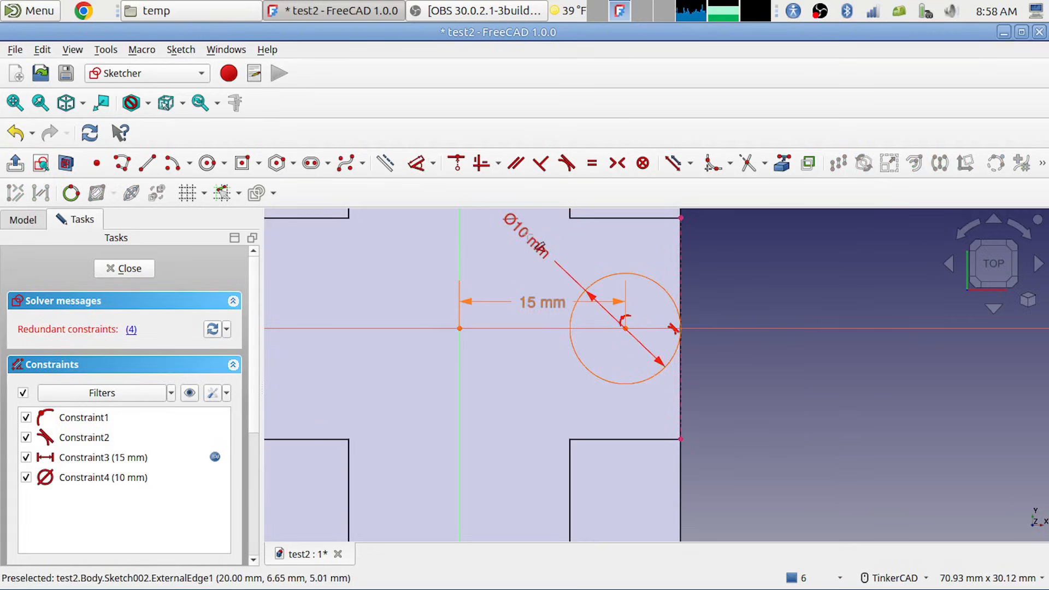
{"action": "key", "text": "Escape"}
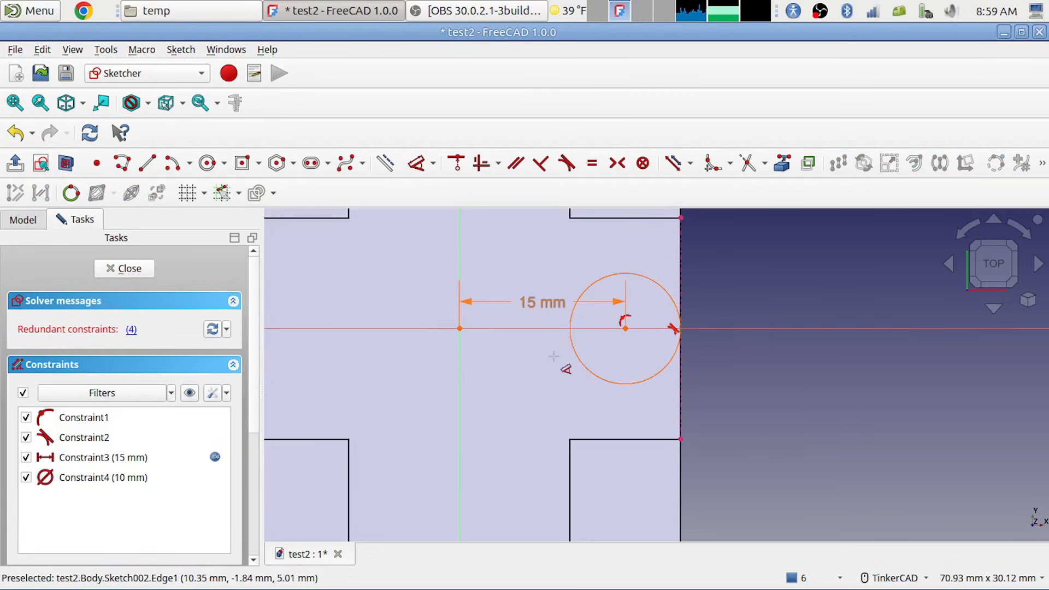
{"action": "key", "text": "Escape"}
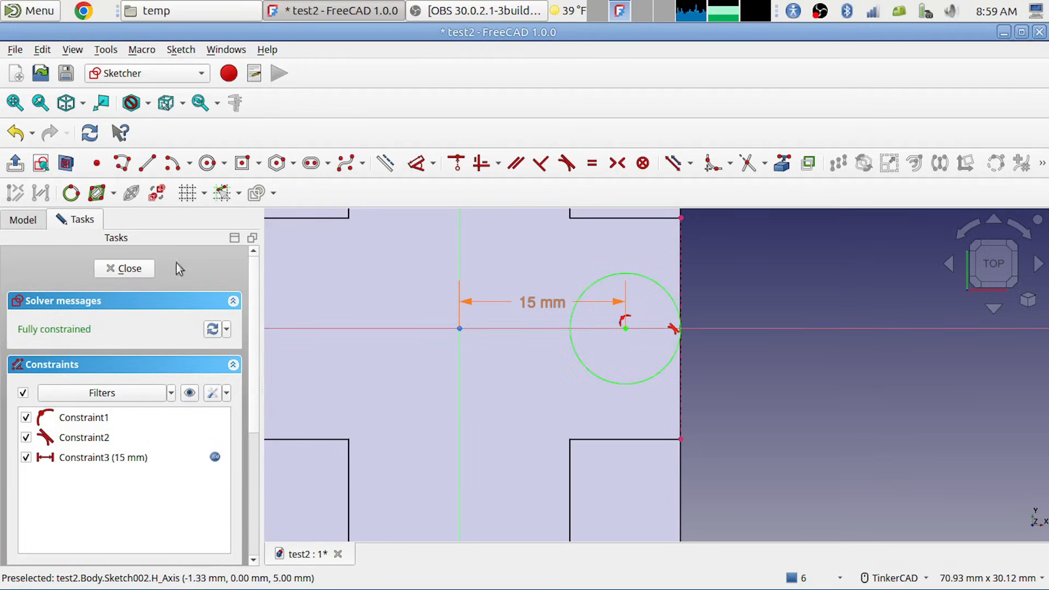
Step: Close the circle sketch and pad it by 10 mm to form a round post at the plate's edge
{"action": "left_click", "coordinate": [131, 270]}
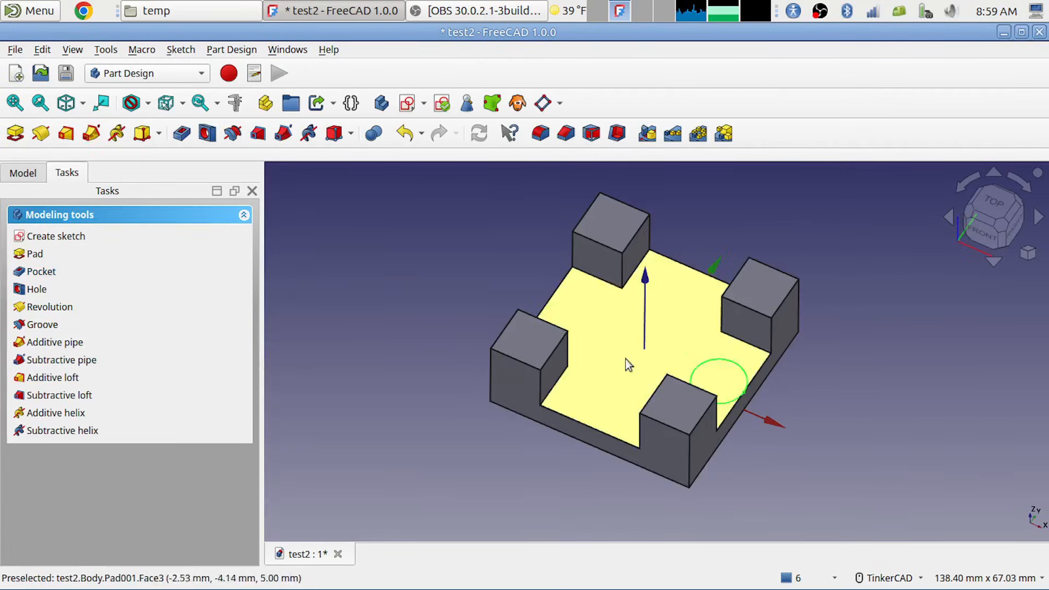
{"action": "left_click", "coordinate": [26, 141]}
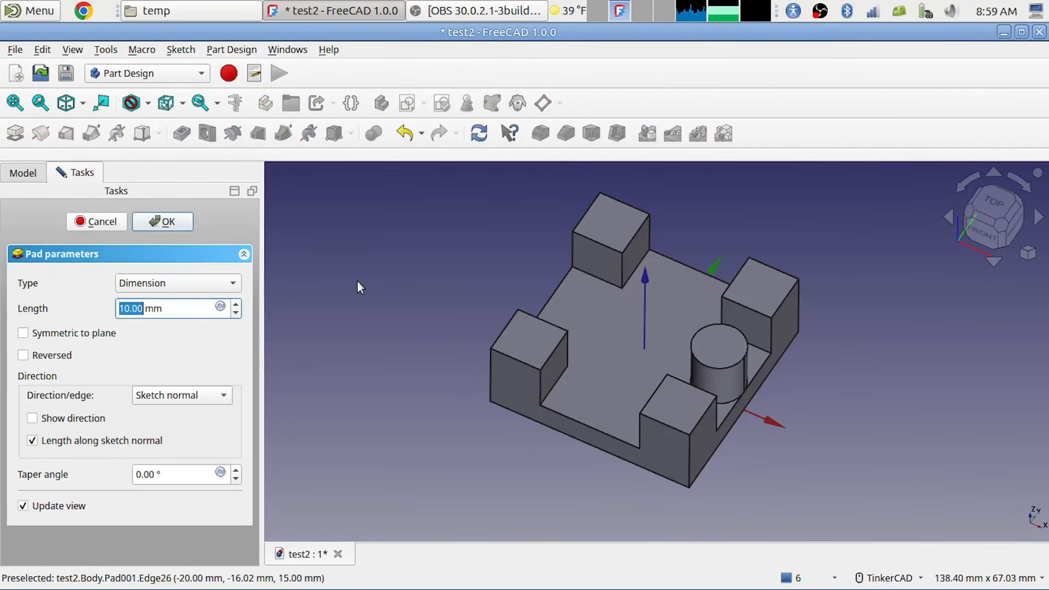
{"action": "left_click", "coordinate": [165, 221]}
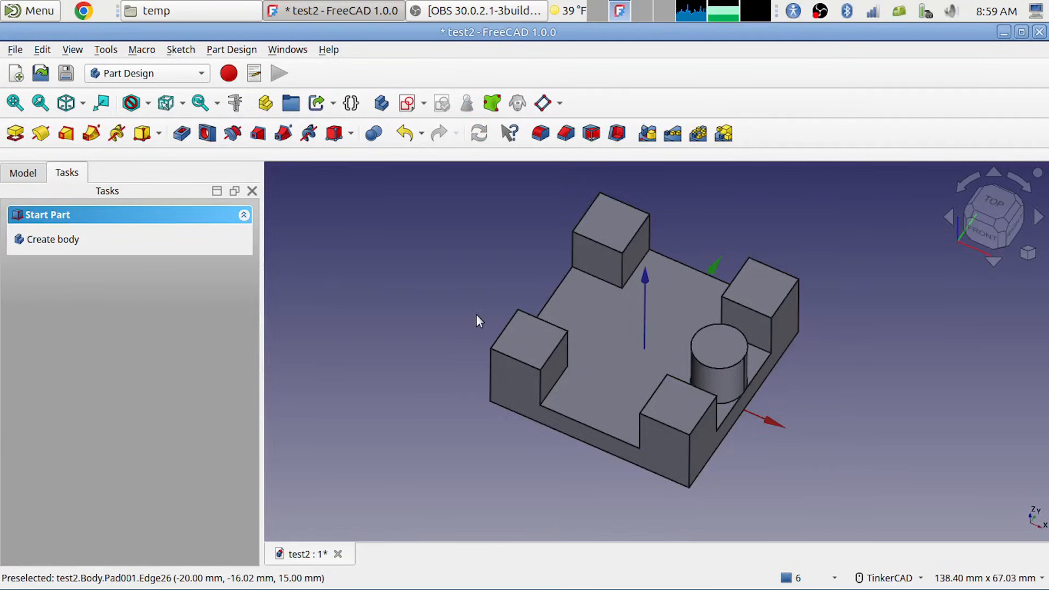
Step: Open the spreadsheet from the model tree and tile it side by side with the 3D view
{"action": "left_click", "coordinate": [22, 174]}
{"action": "left_click", "coordinate": [89, 322]}
{"action": "double_click", "coordinate": [87, 322]}
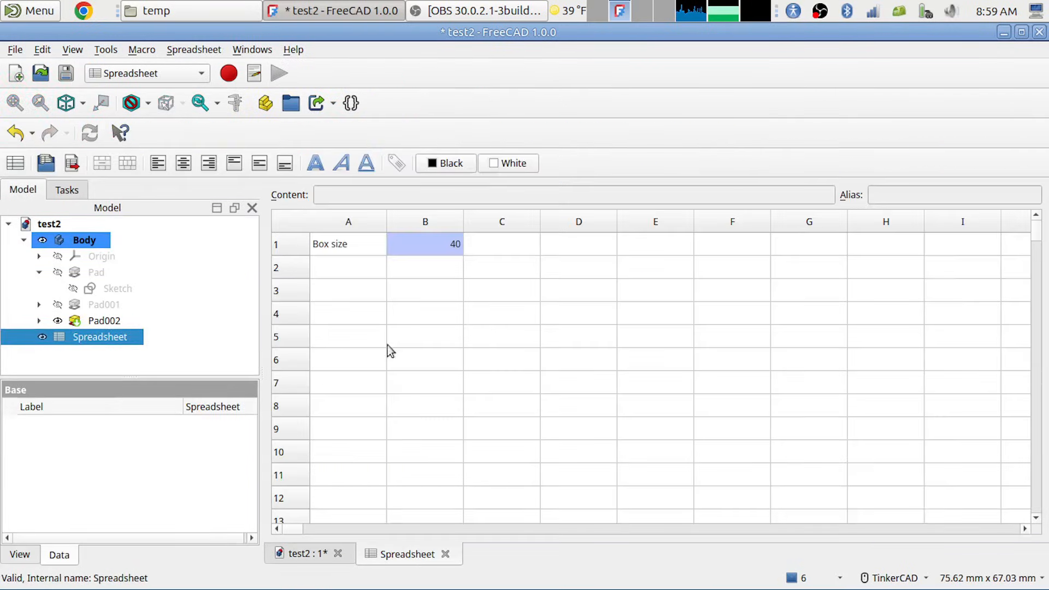
{"action": "left_click", "coordinate": [243, 51]}
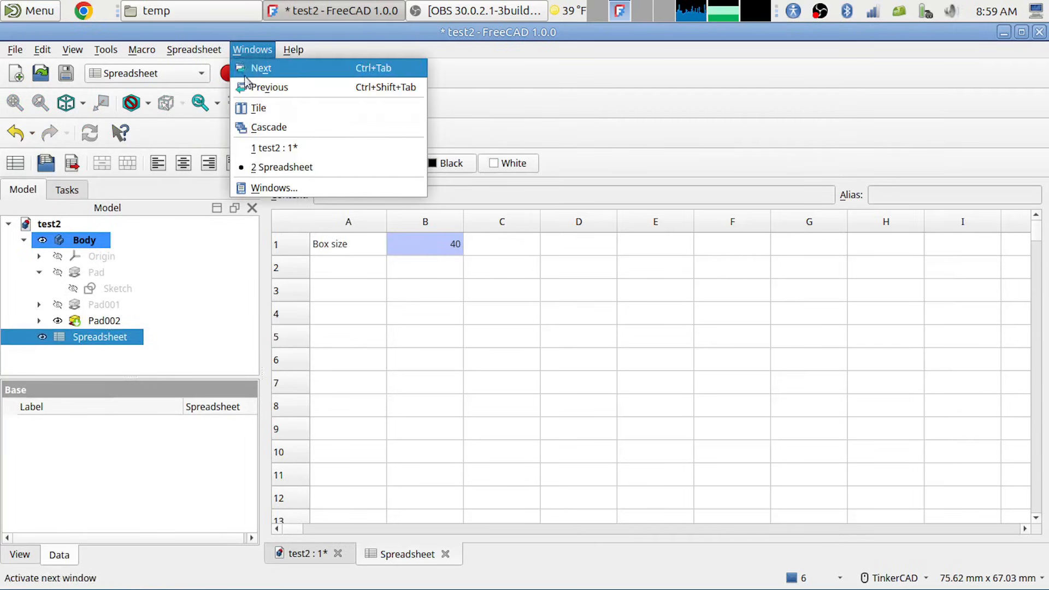
{"action": "left_click", "coordinate": [257, 108]}
Step: Set the box size in cell B1 to 120 and check the whole resized plate in the 3D view
{"action": "left_click", "coordinate": [448, 267]}
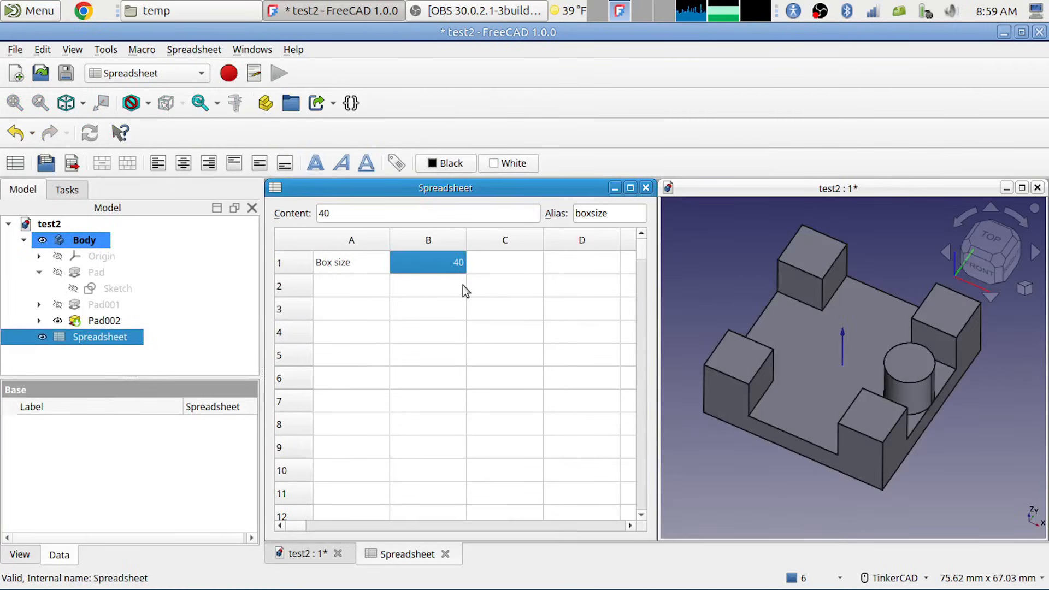
{"action": "type", "text": "120"}
{"action": "key", "text": "Return"}
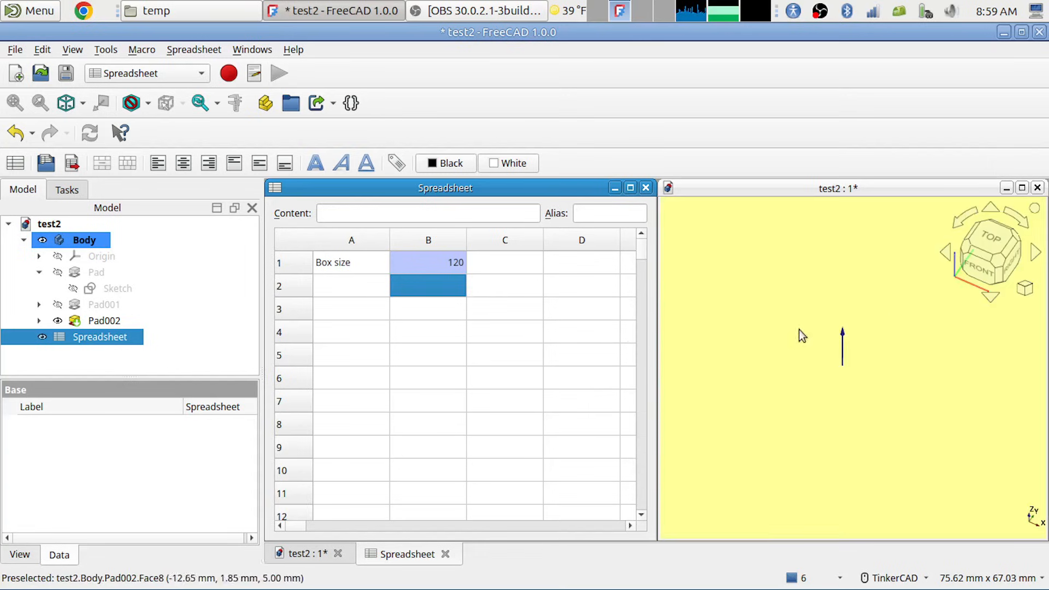
{"action": "scroll", "coordinate": [869, 344], "scroll_direction": "down", "scroll_amount": 4}
{"action": "scroll", "coordinate": [873, 355], "scroll_direction": "down", "scroll_amount": 1}
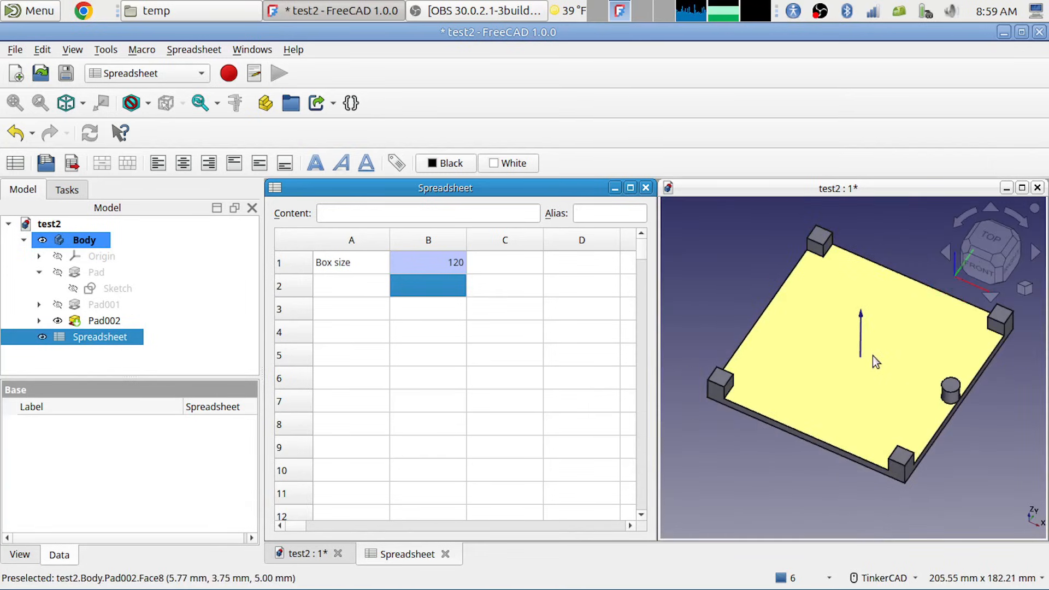
Step: Test the model's response by setting the box size in B1 to 60 and after that to 150
{"action": "left_click", "coordinate": [454, 264]}
{"action": "type", "text": "60"}
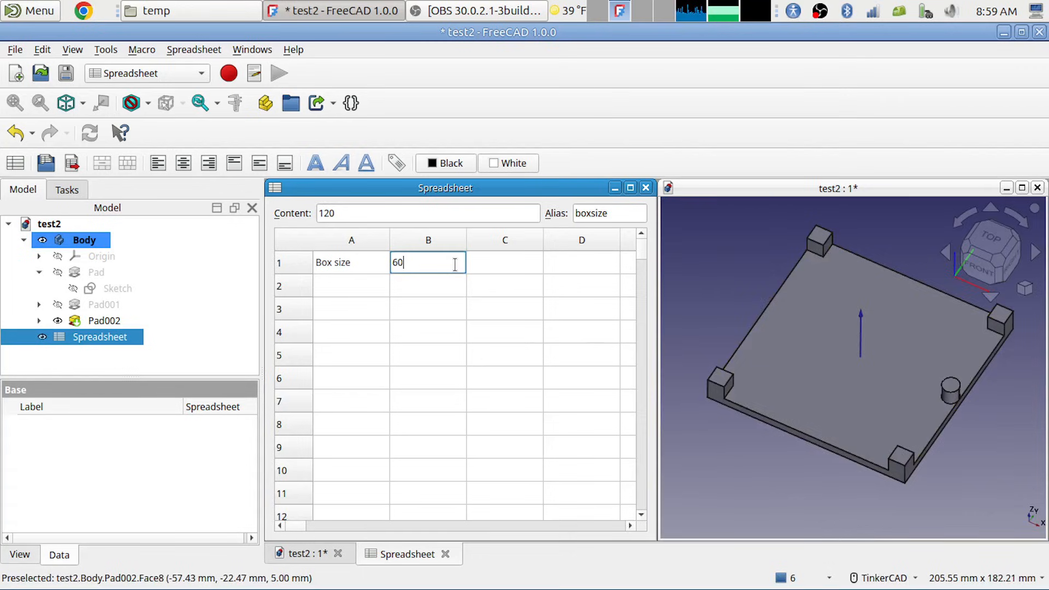
{"action": "key", "text": "Return"}
{"action": "left_click", "coordinate": [454, 264]}
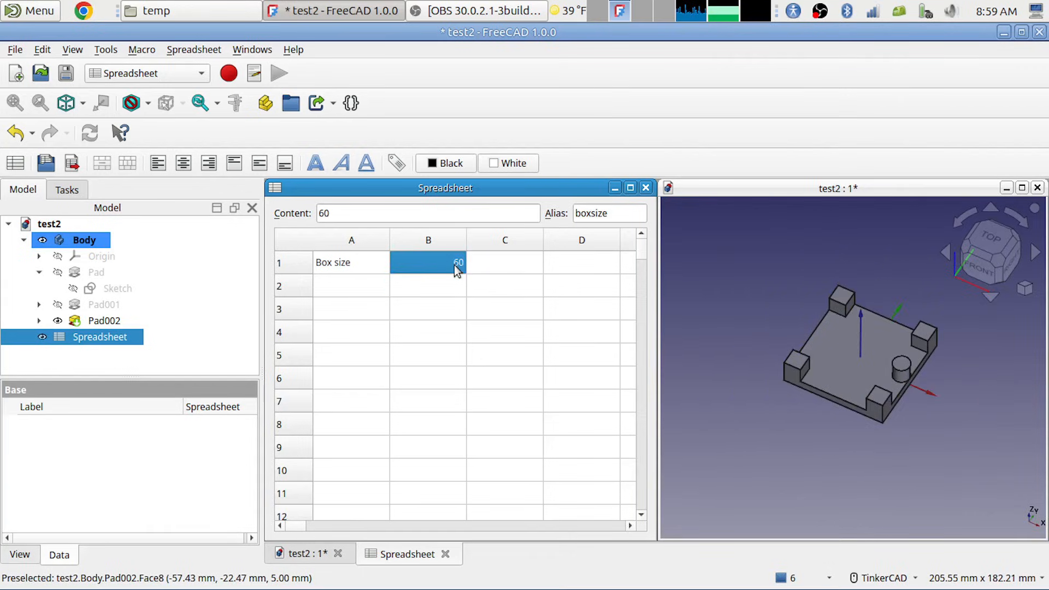
{"action": "type", "text": "150"}
{"action": "key", "text": "Return"}
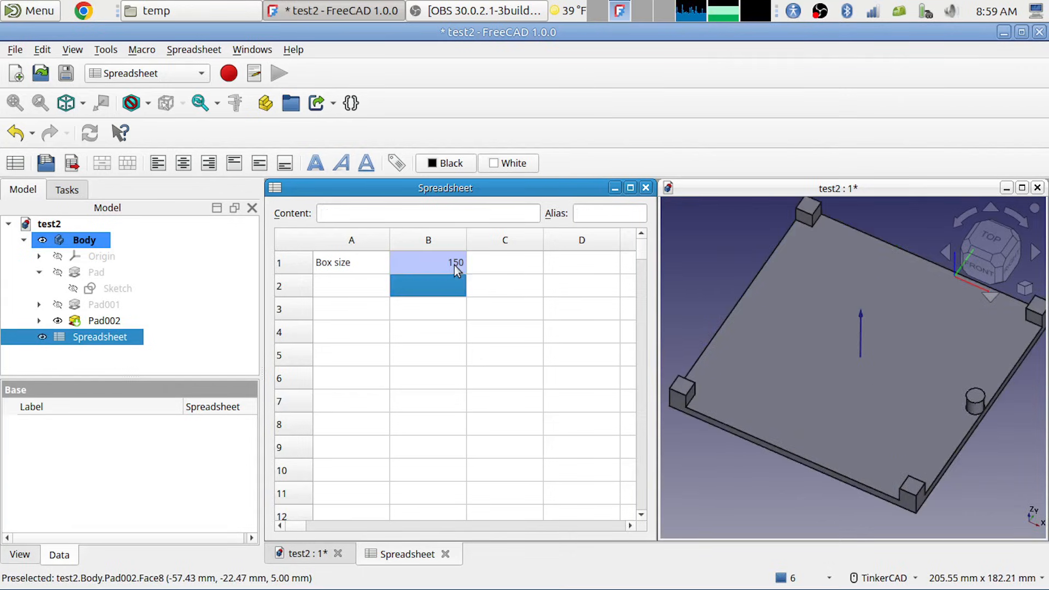
Step: Test smaller plates by setting the box size in B1 to 40 and after that to 17
{"action": "left_click", "coordinate": [454, 264]}
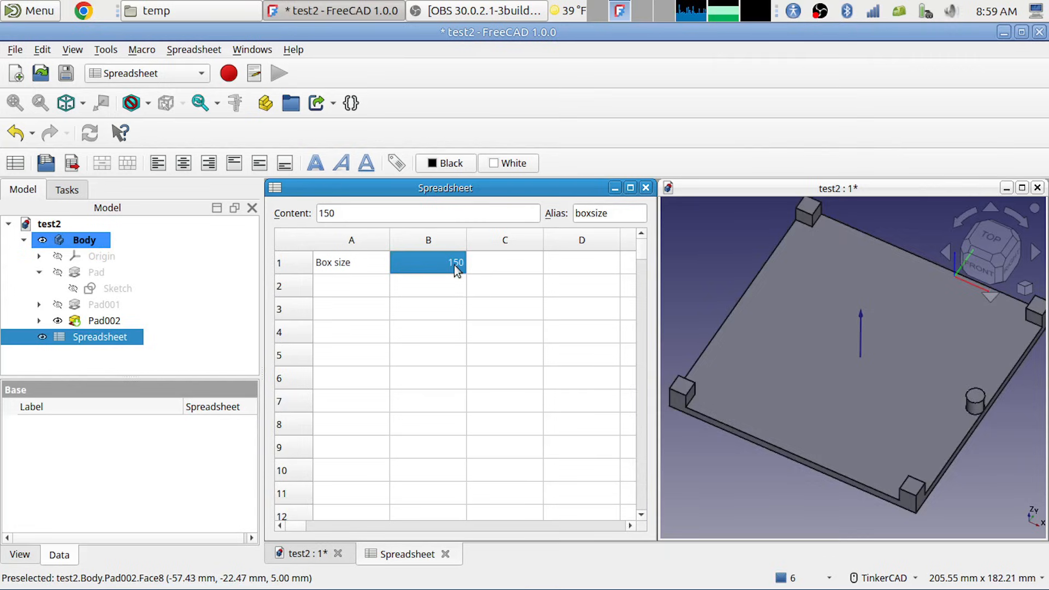
{"action": "type", "text": "40"}
{"action": "key", "text": "Return"}
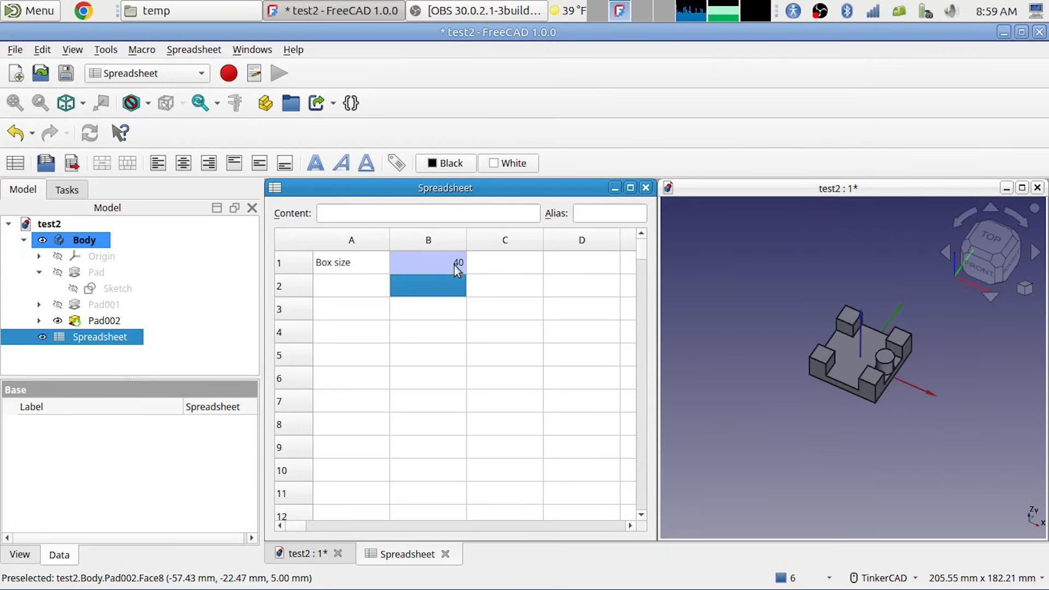
{"action": "left_click", "coordinate": [454, 264]}
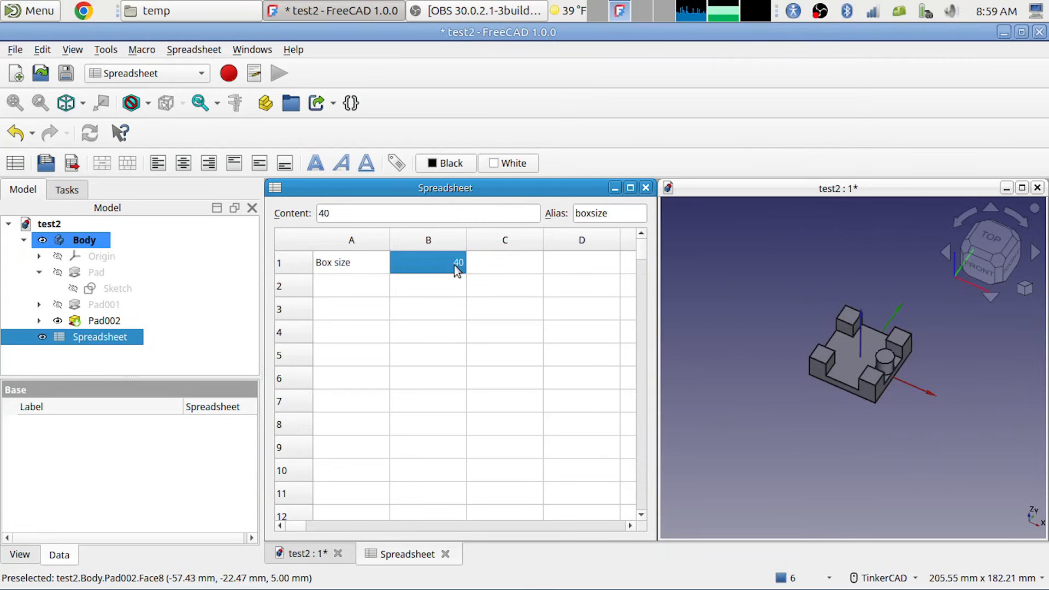
{"action": "type", "text": "17"}
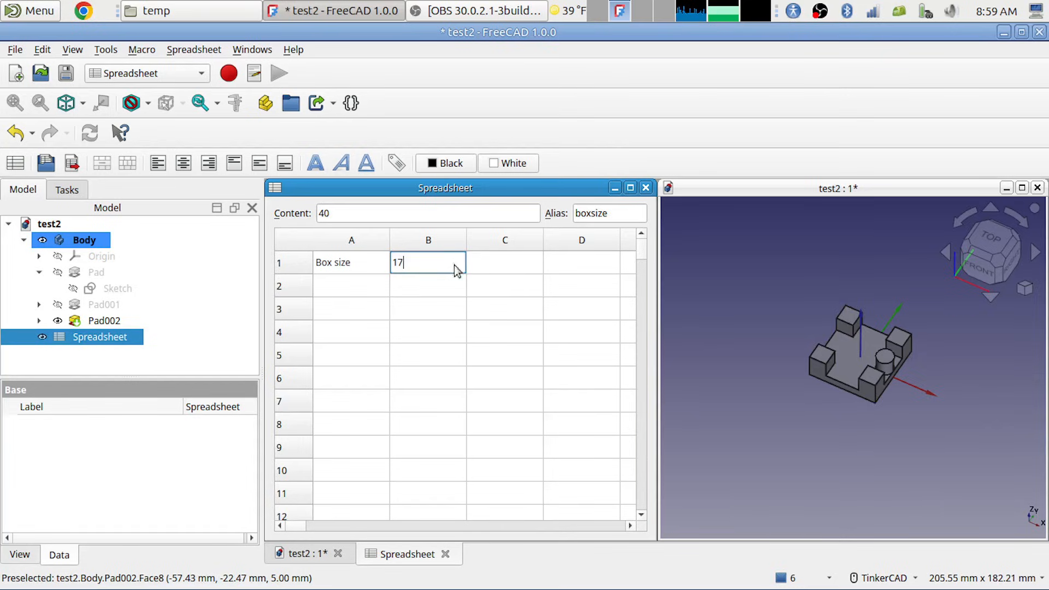
{"action": "key", "text": "Return"}
Step: Test a large plate by setting the box size in B1 to 170
{"action": "left_click", "coordinate": [453, 265]}
{"action": "type", "text": "170"}
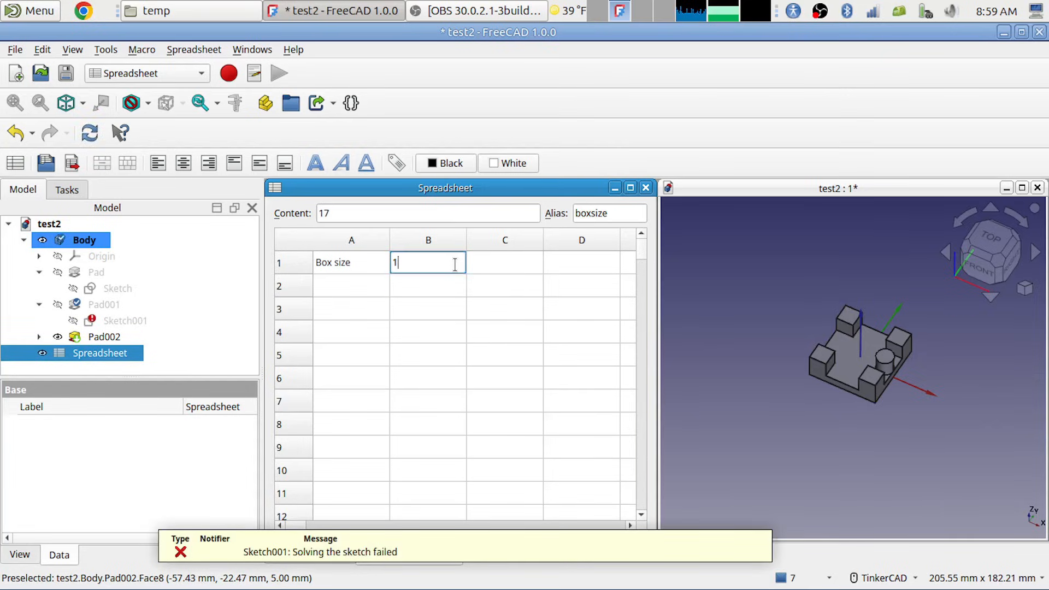
{"action": "key", "text": "Return"}
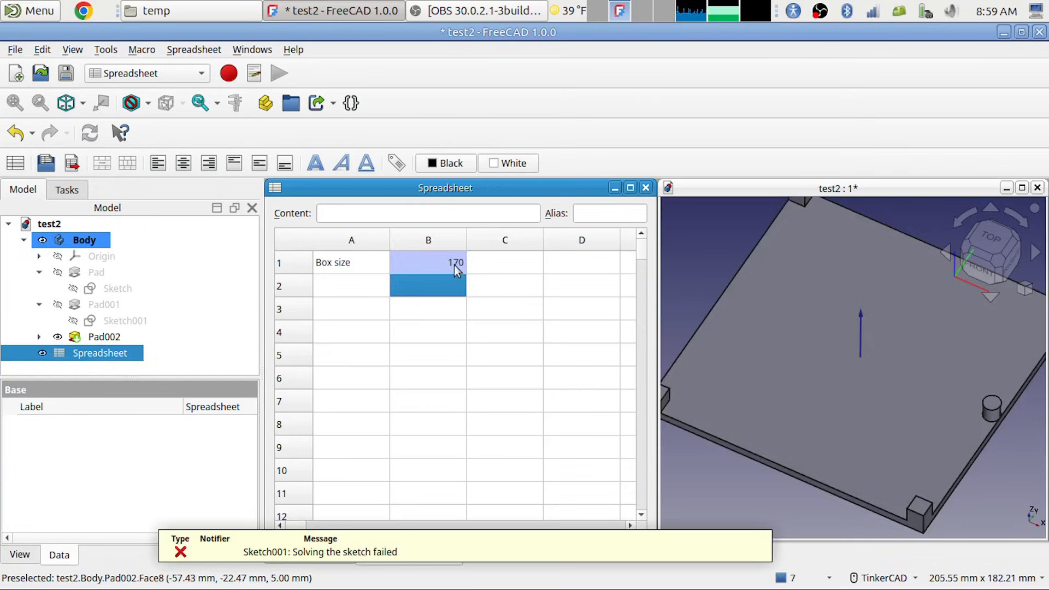
Step: Set the box size in cell B1 to 70
{"action": "left_click", "coordinate": [454, 264]}
{"action": "type", "text": "70"}
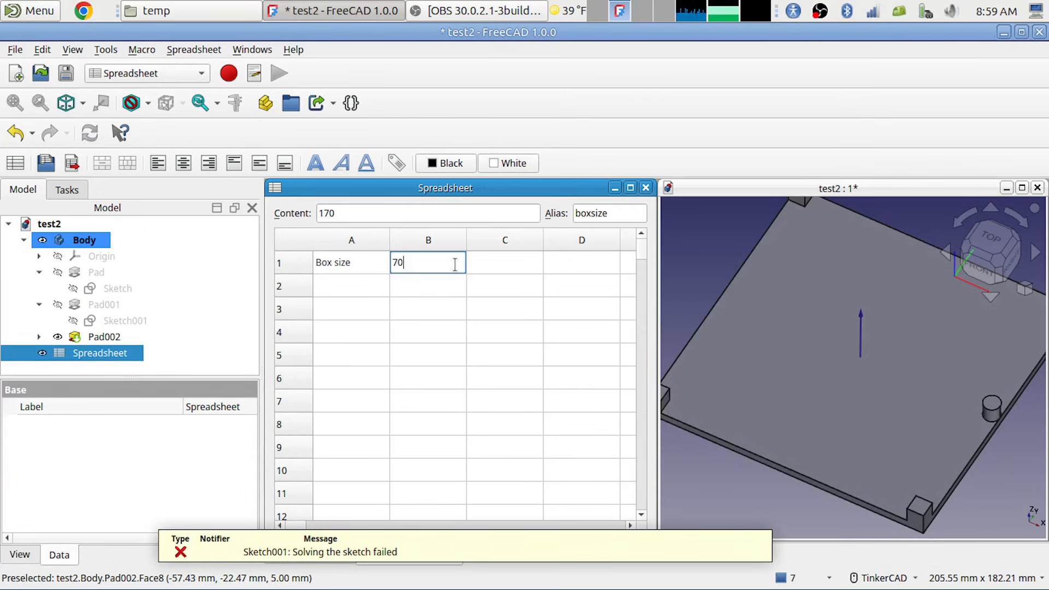
{"action": "key", "text": "Return"}
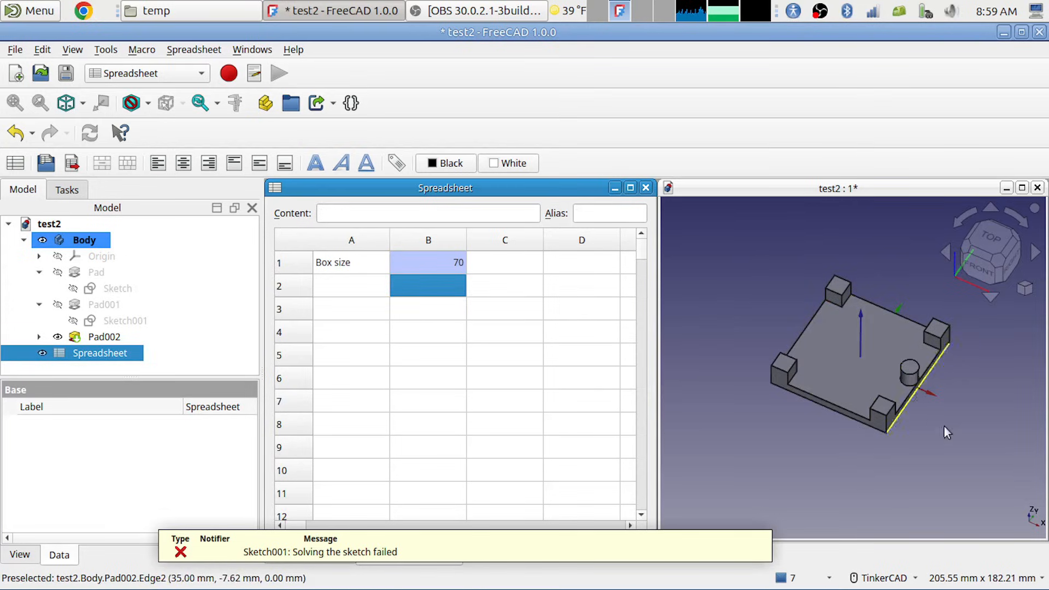
Step: Close the spreadsheet window and maximize the 3D view to inspect the plate and its posts
{"action": "left_click", "coordinate": [646, 187]}
{"action": "left_click", "coordinate": [1021, 187]}
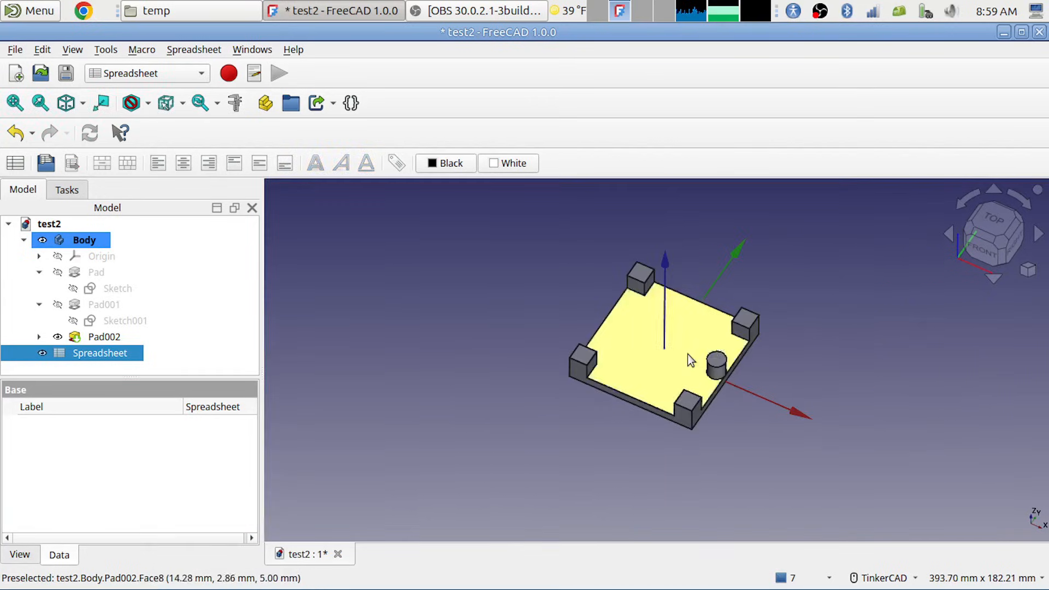
{"action": "middle_click_drag", "start_coordinate": [727, 280], "coordinate": [707, 300]}
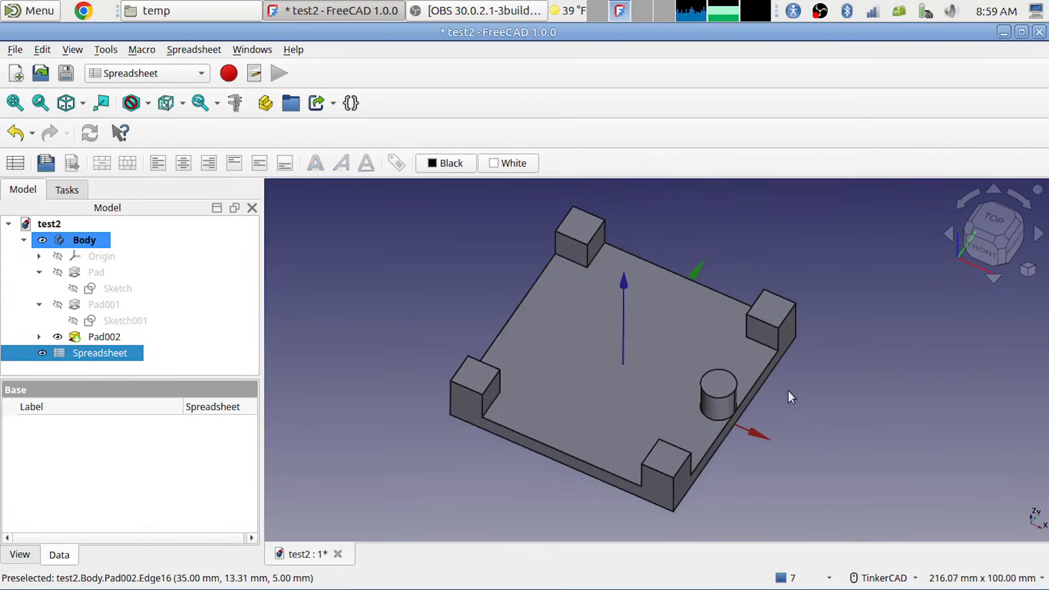